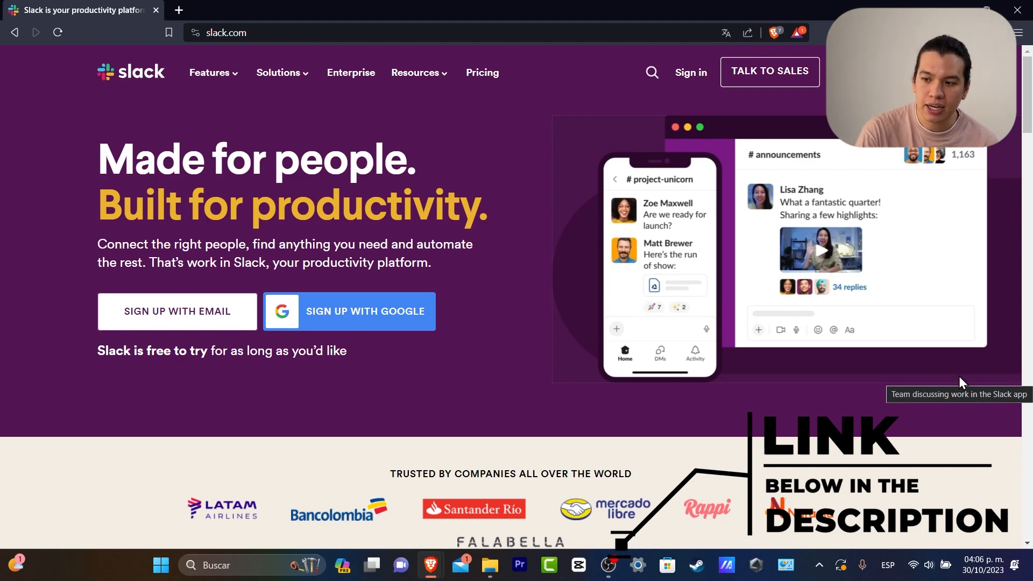
pyautogui.click(213, 74)
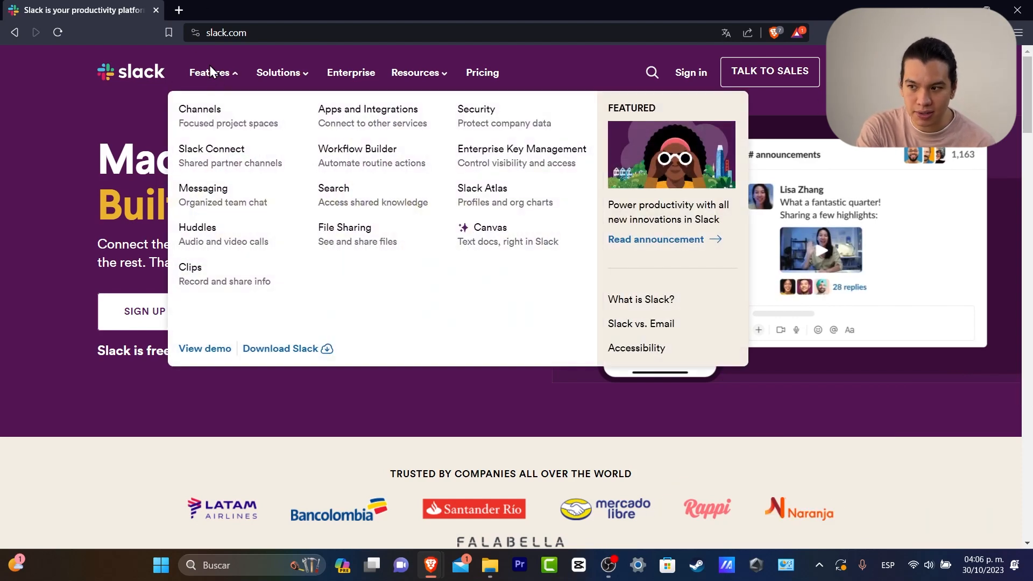
pyautogui.click(442, 32)
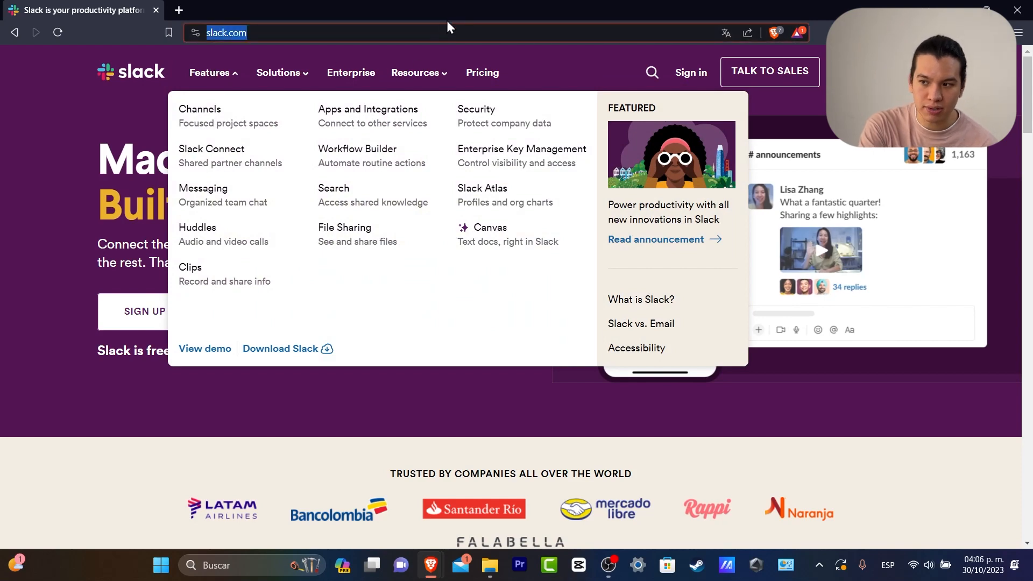
pyautogui.click(882, 102)
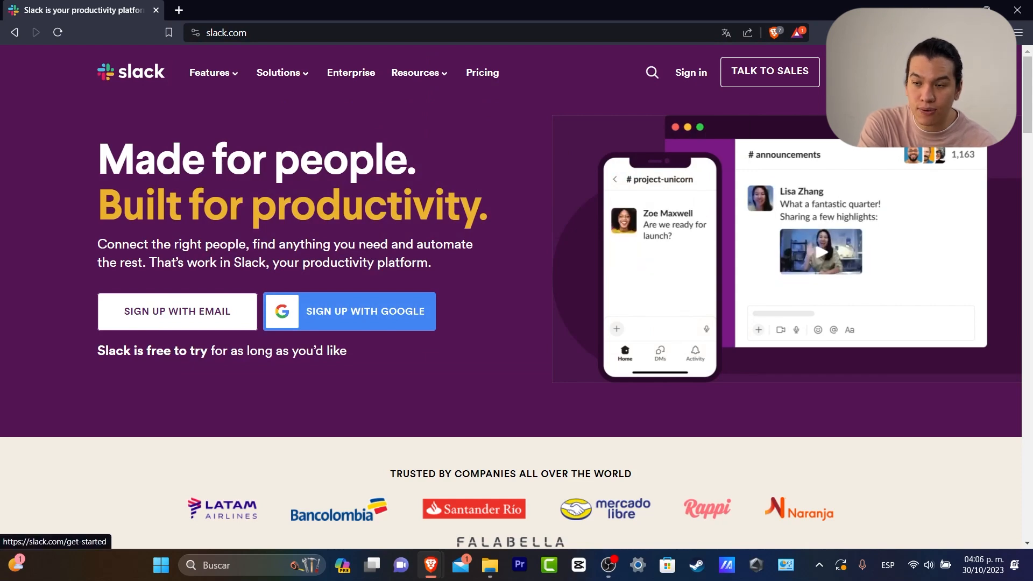
# - Open the Slack demo page and look through its sections on organizing work, connecting the company and collaborating with partners
pyautogui.click(177, 311)
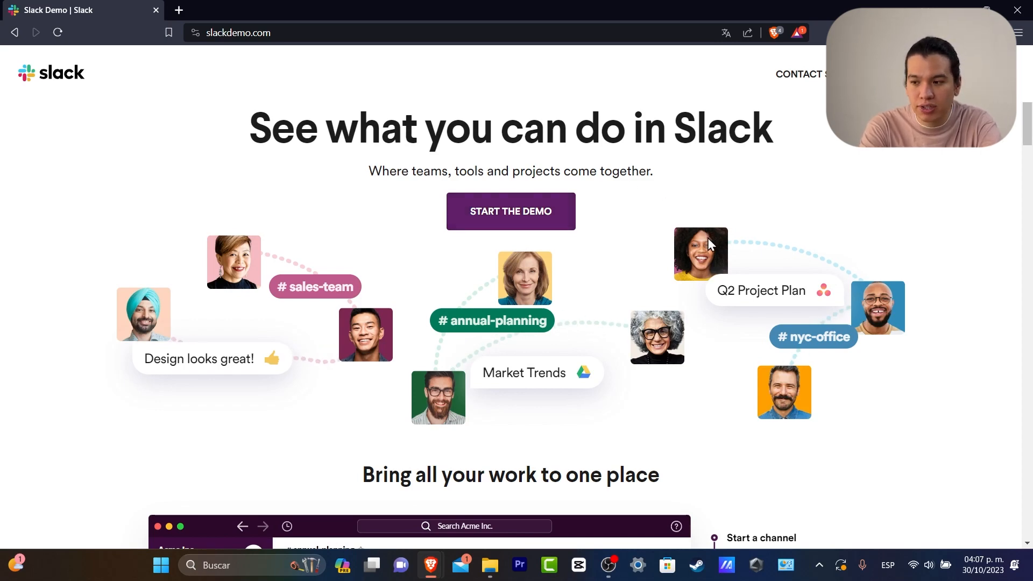
pyautogui.scroll(-5, 707, 237)
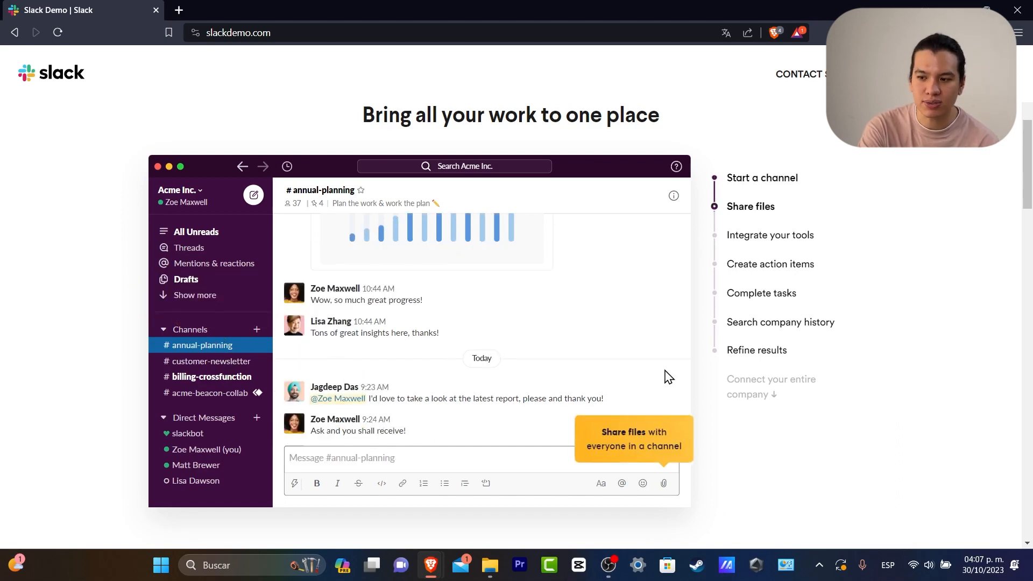
pyautogui.scroll(-5, 909, 344)
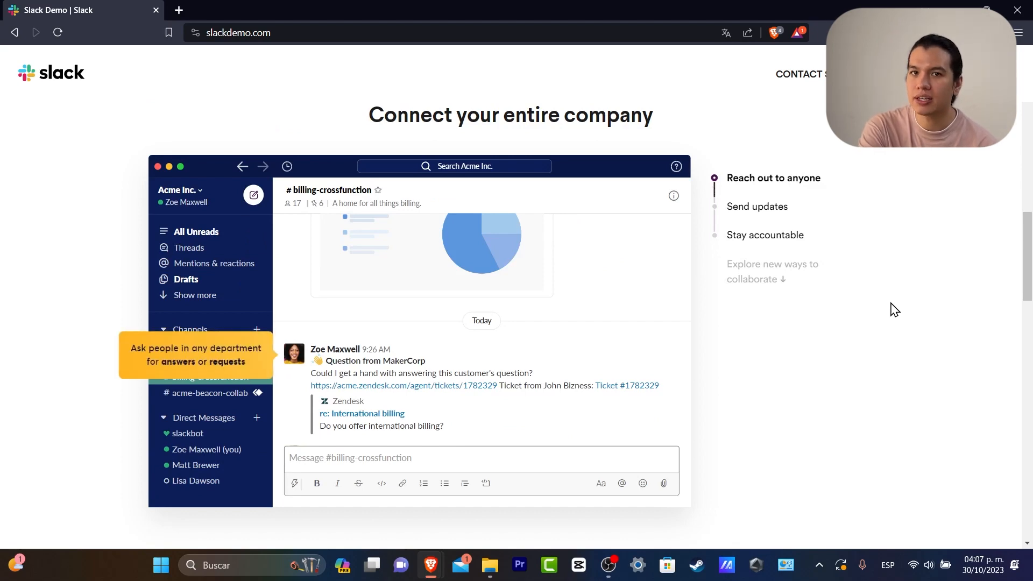
pyautogui.scroll(-5, 891, 306)
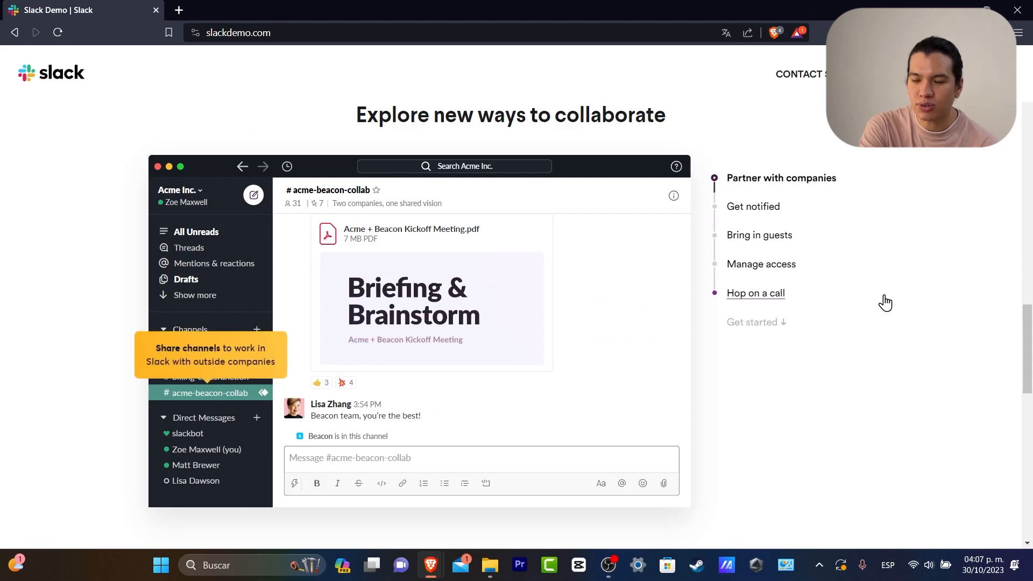
pyautogui.scroll(-5, 885, 303)
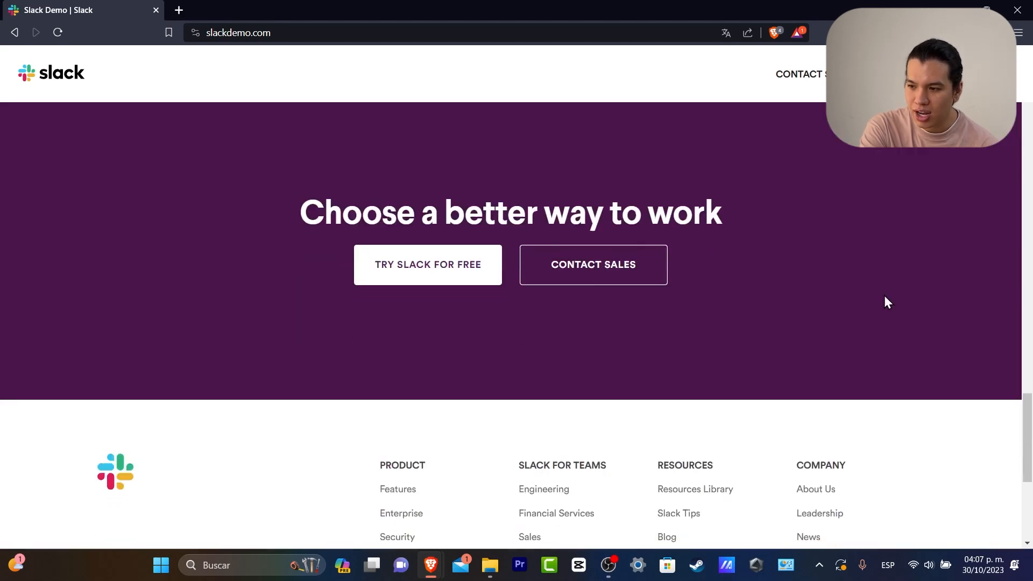
# - Start a free Slack sign-up and authenticate through Google with the work account
pyautogui.click(485, 279)
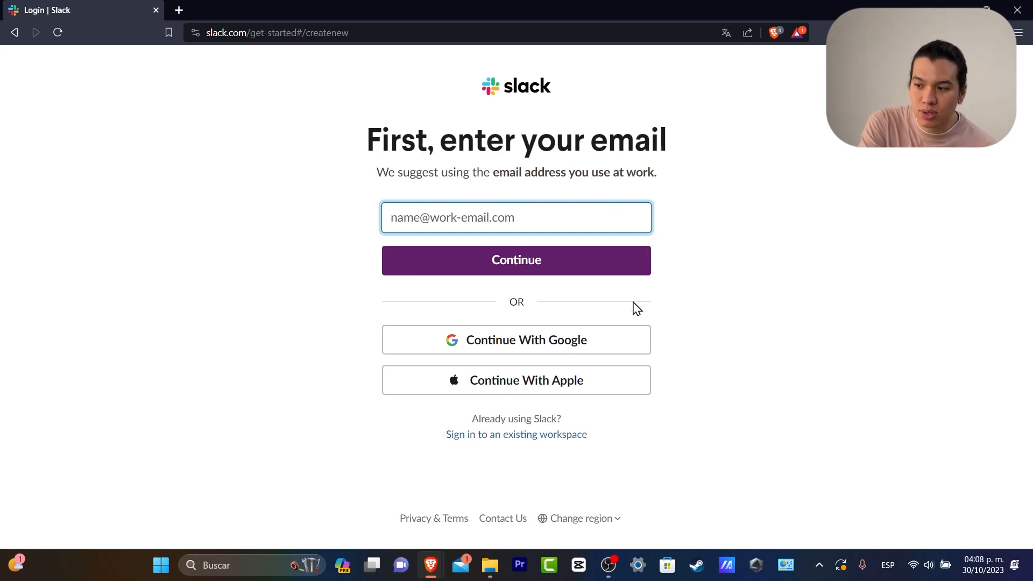
pyautogui.click(583, 343)
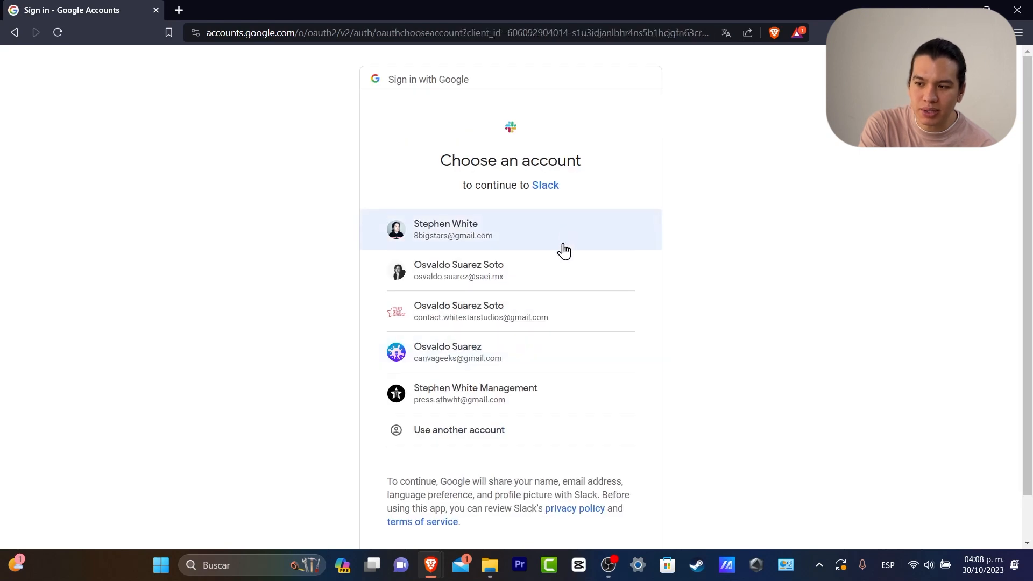
pyautogui.click(560, 267)
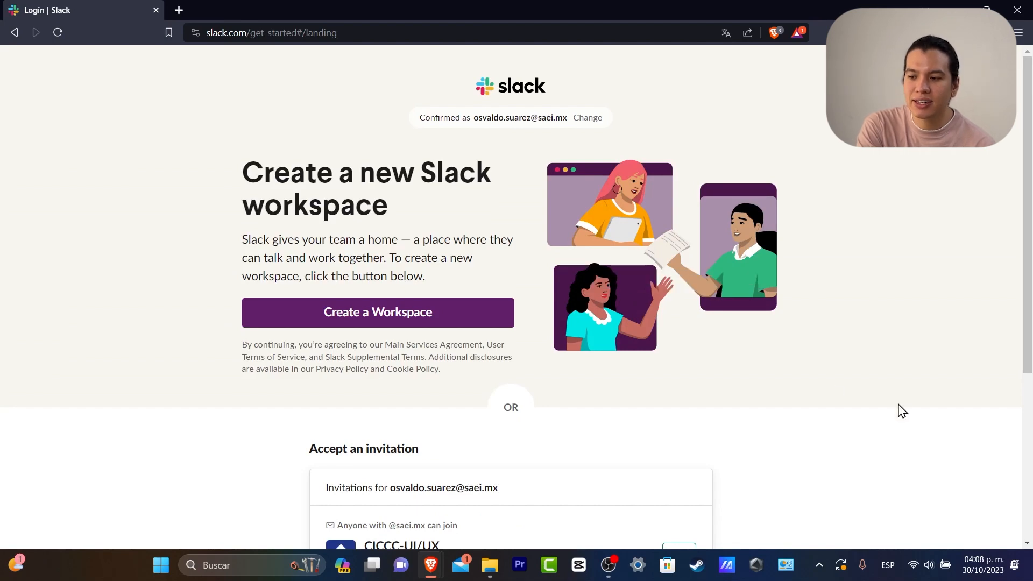
# - Accept the invitations to the CICCC-UI/UX and Sociedad Fantasma workspaces and create an account in each
pyautogui.scroll(-4, 750, 398)
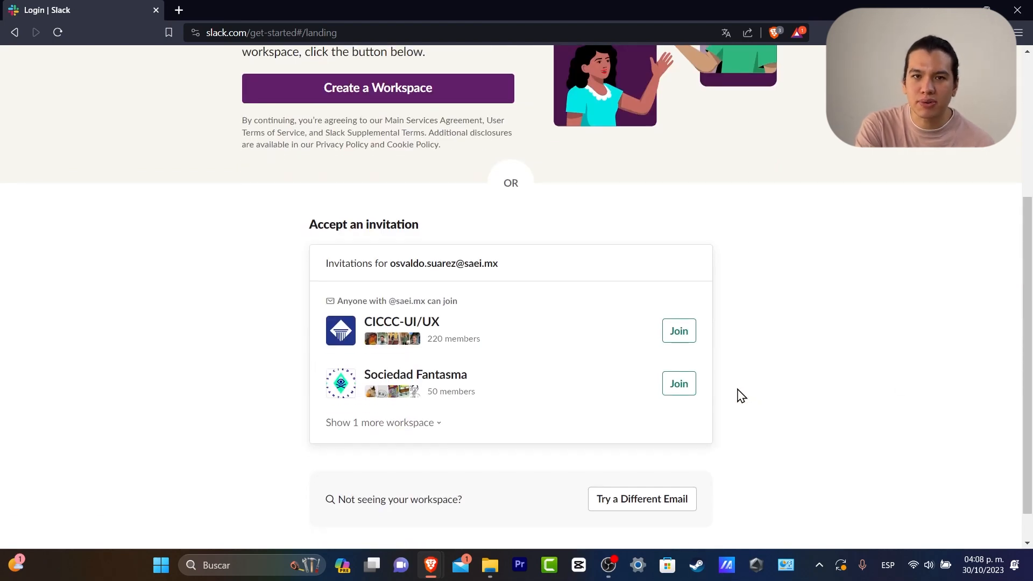
pyautogui.doubleClick(679, 383)
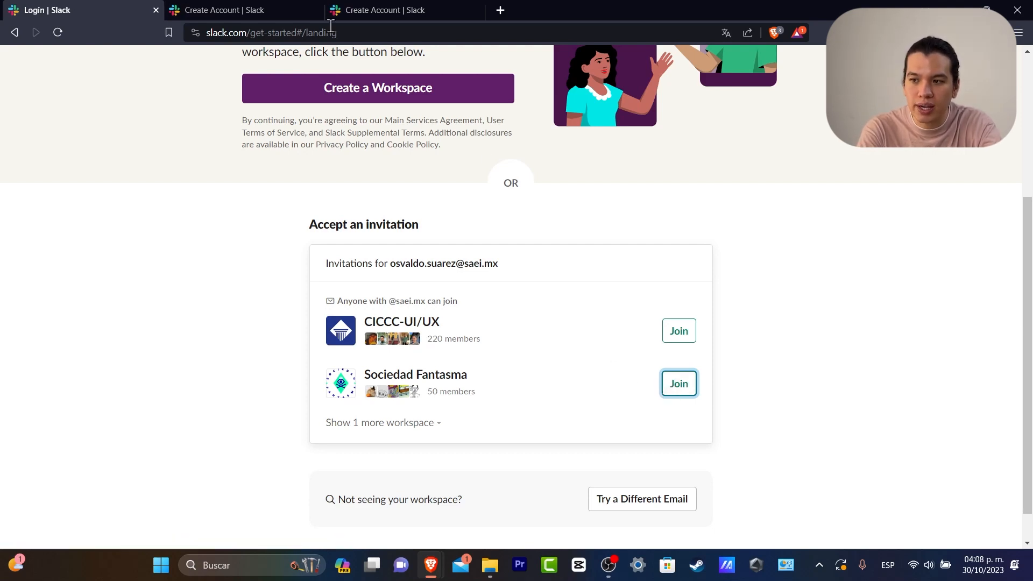
pyautogui.click(263, 1)
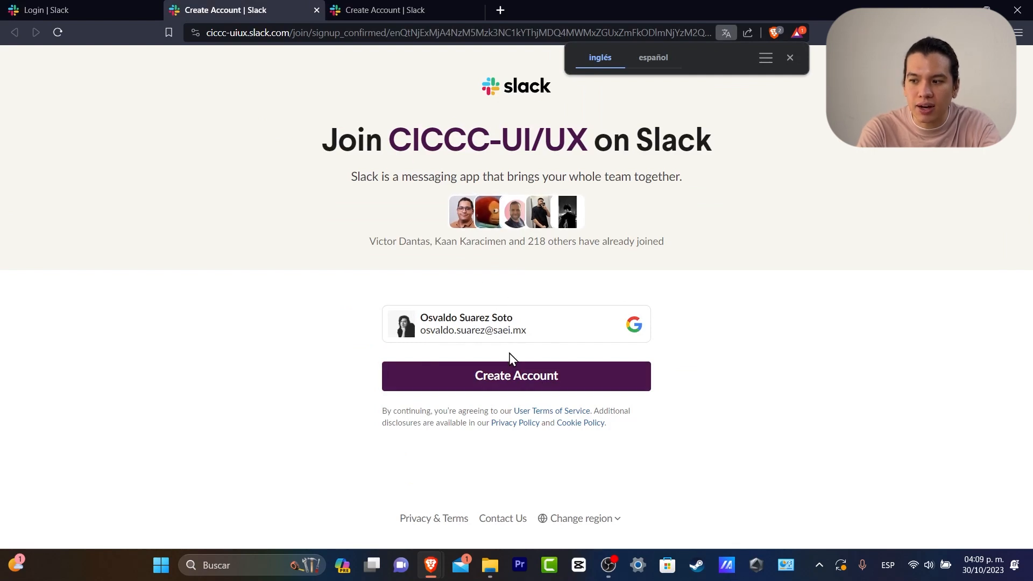
pyautogui.click(509, 372)
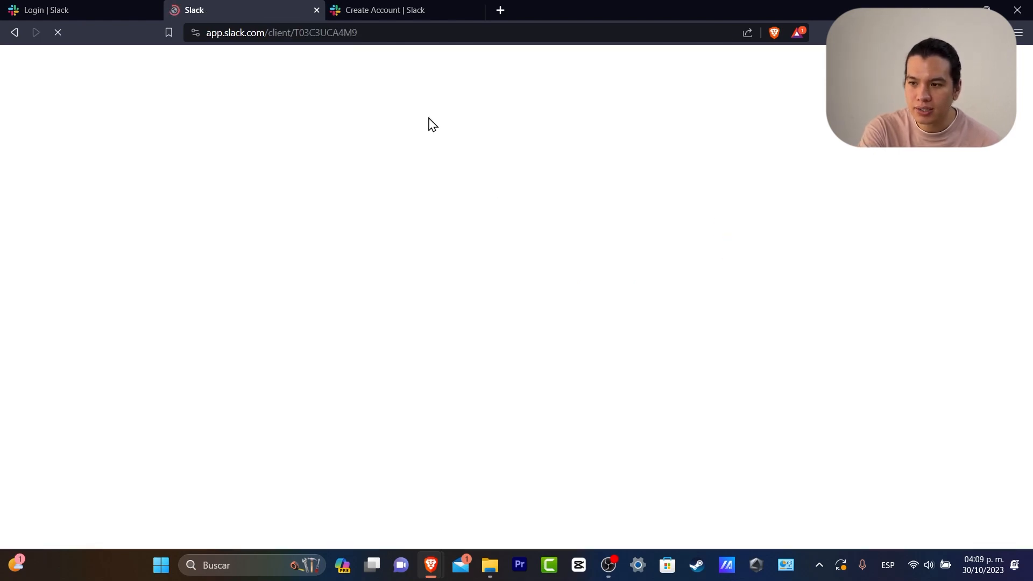
pyautogui.click(421, 10)
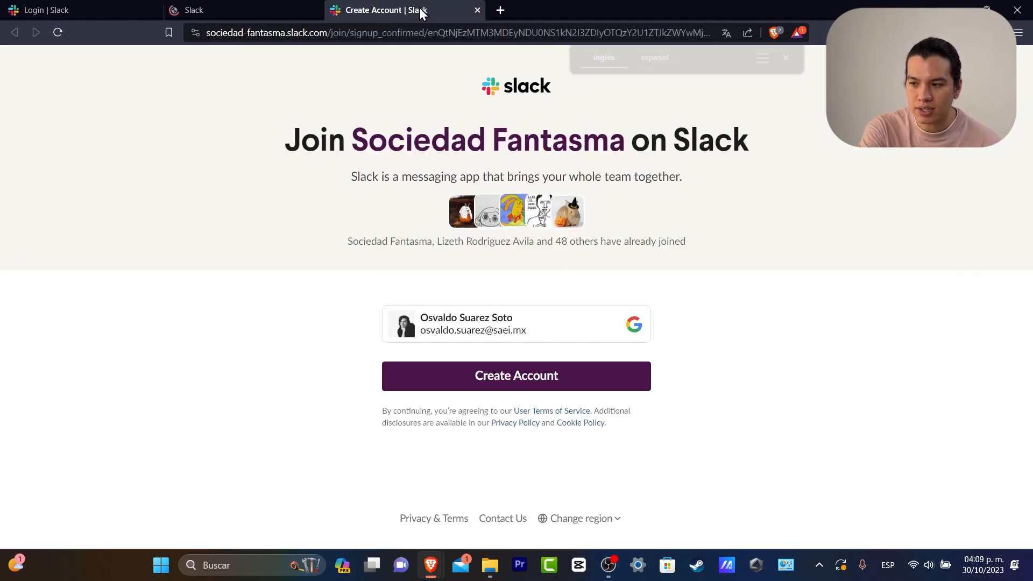
pyautogui.click(578, 391)
# - In the CICCC-UI/UX workspace, view the job_board channel and browse the list of all channels
pyautogui.click(259, 8)
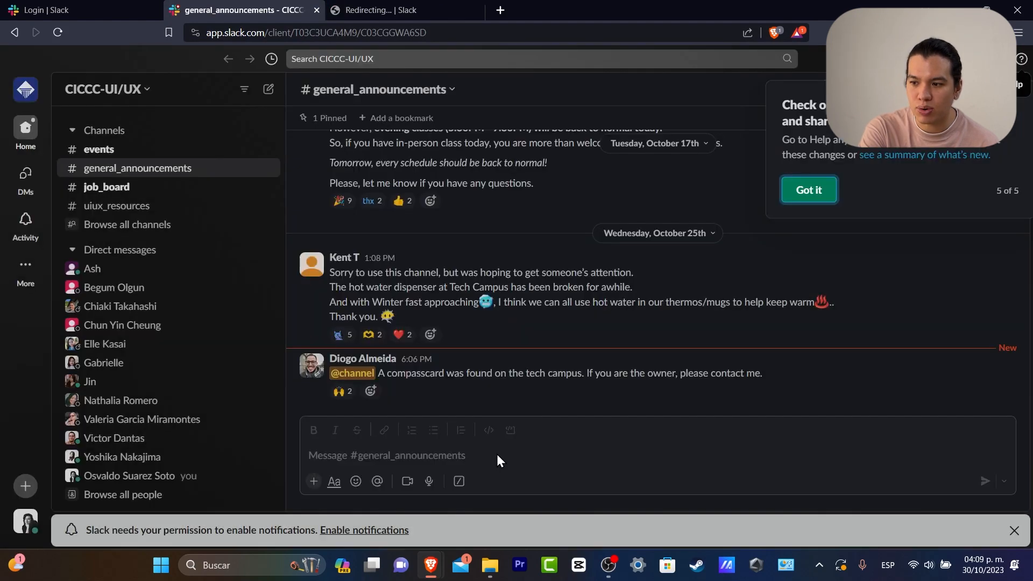
pyautogui.click(493, 455)
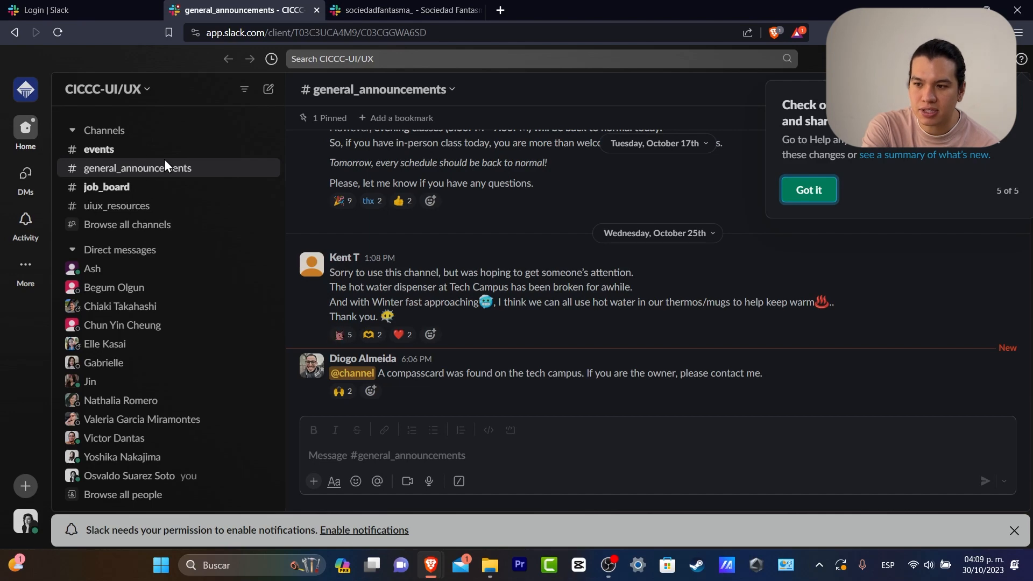
pyautogui.click(164, 189)
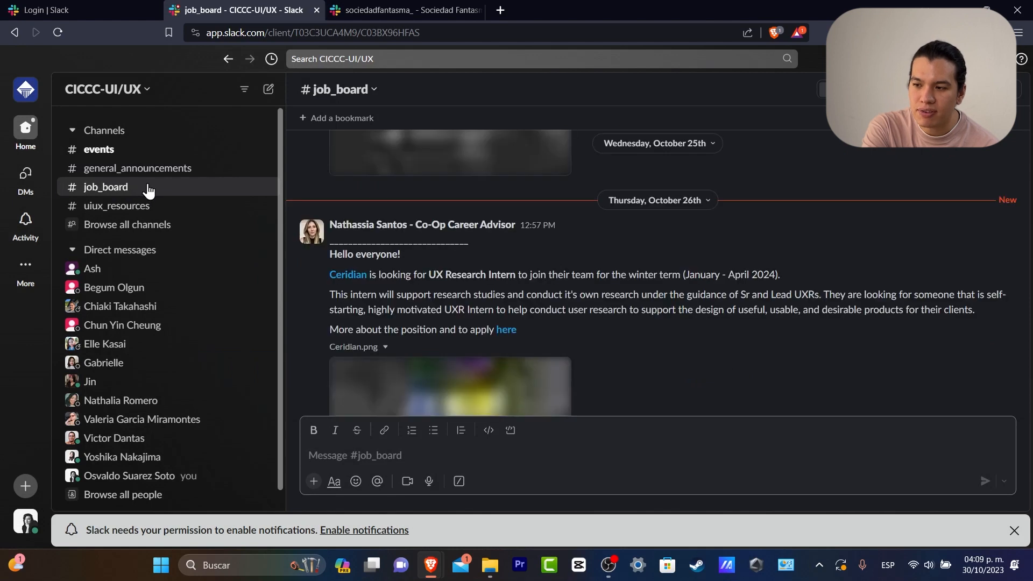
pyautogui.click(171, 226)
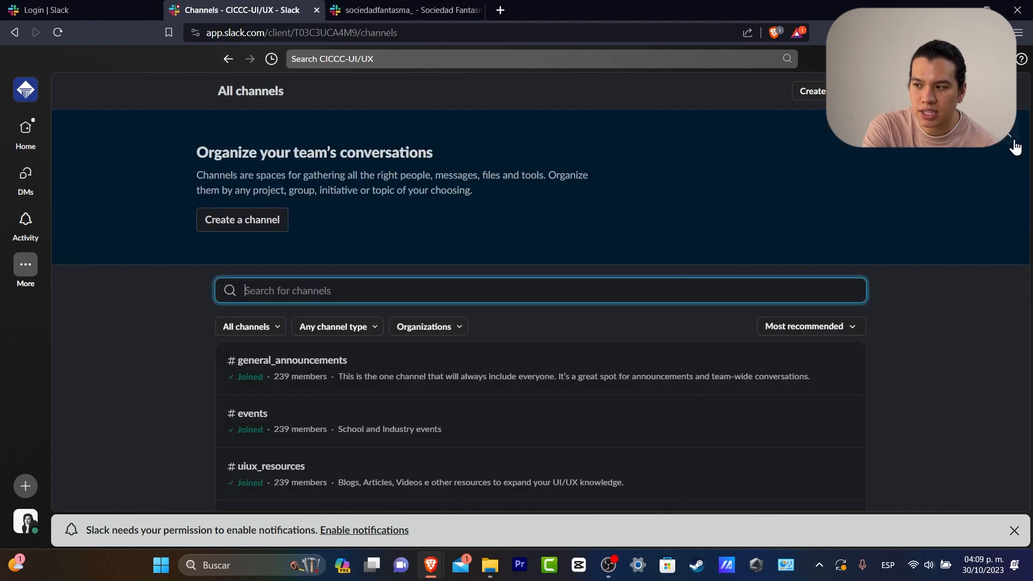
pyautogui.scroll(-3, 1006, 144)
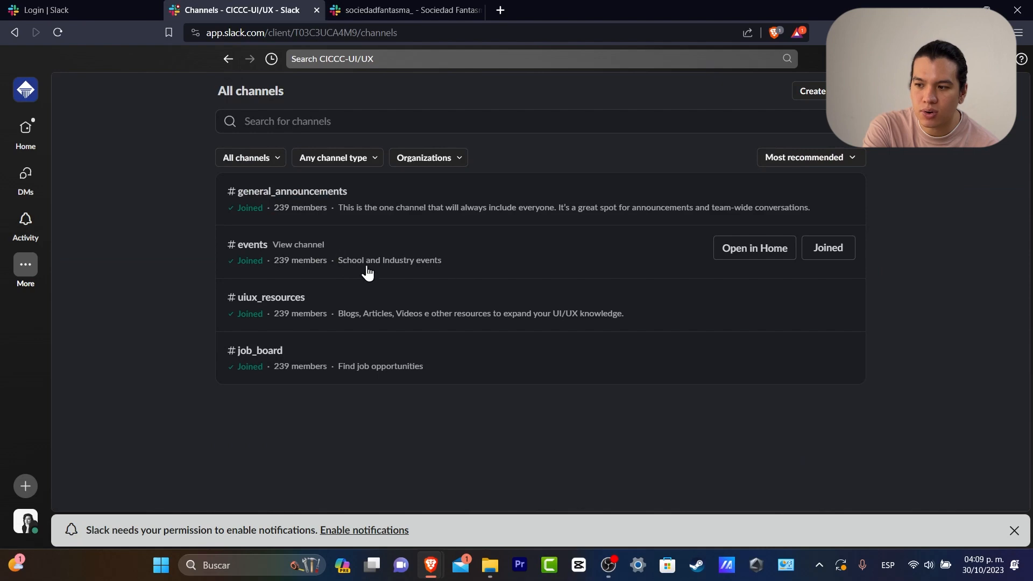
# - Open the events channel from the channel list and read through its earlier and latest event posts
pyautogui.click(467, 267)
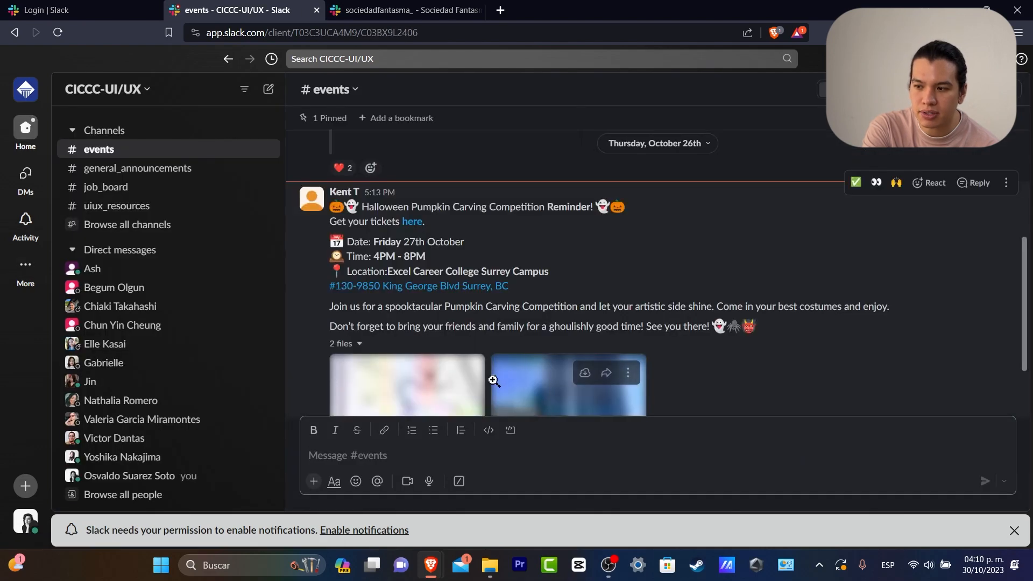
pyautogui.scroll(15, 654, 320)
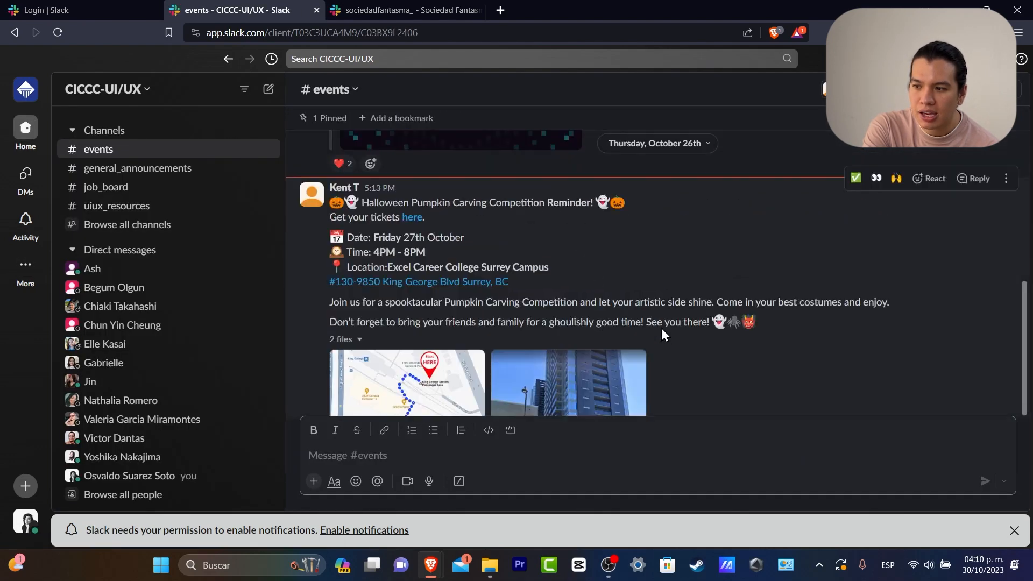
pyautogui.scroll(8, 659, 327)
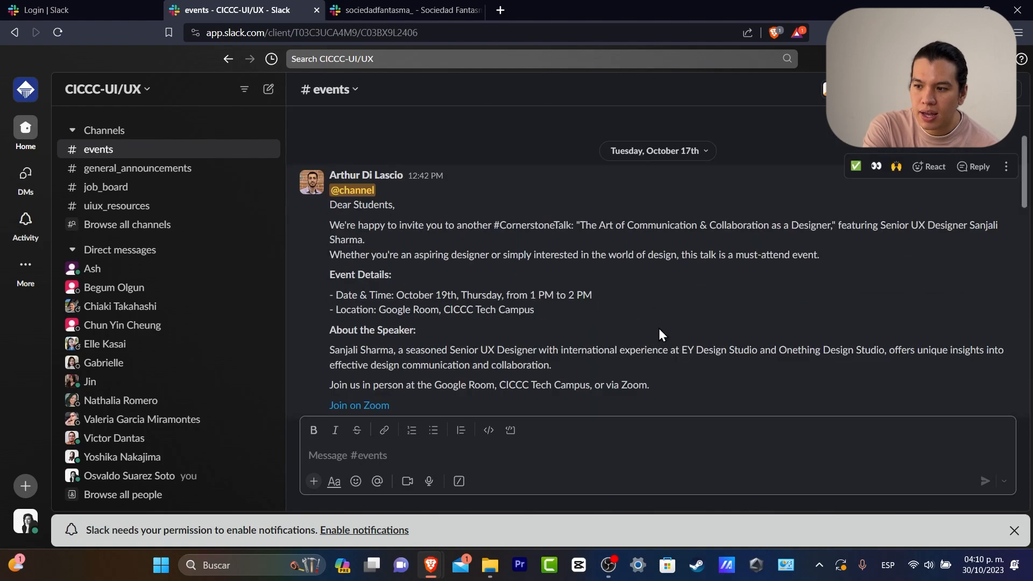
pyautogui.scroll(5, 656, 328)
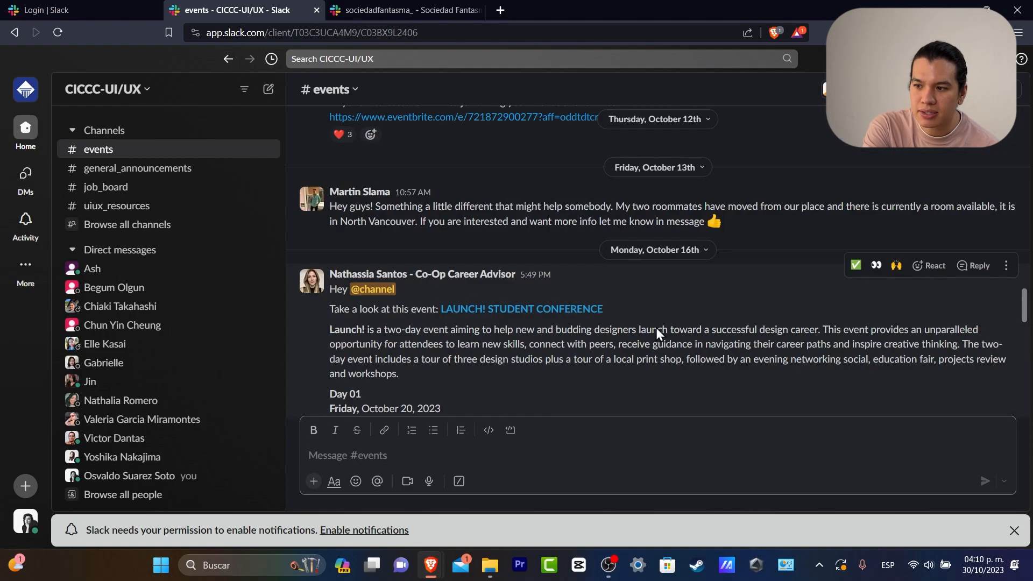
pyautogui.scroll(-4, 565, 318)
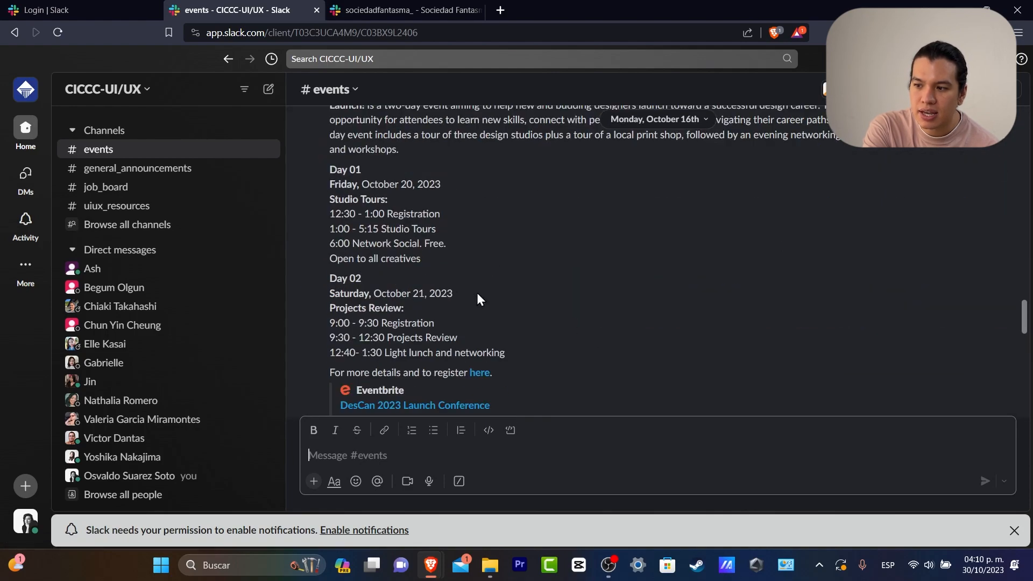
pyautogui.moveTo(348, 278); pyautogui.dragTo(438, 317)
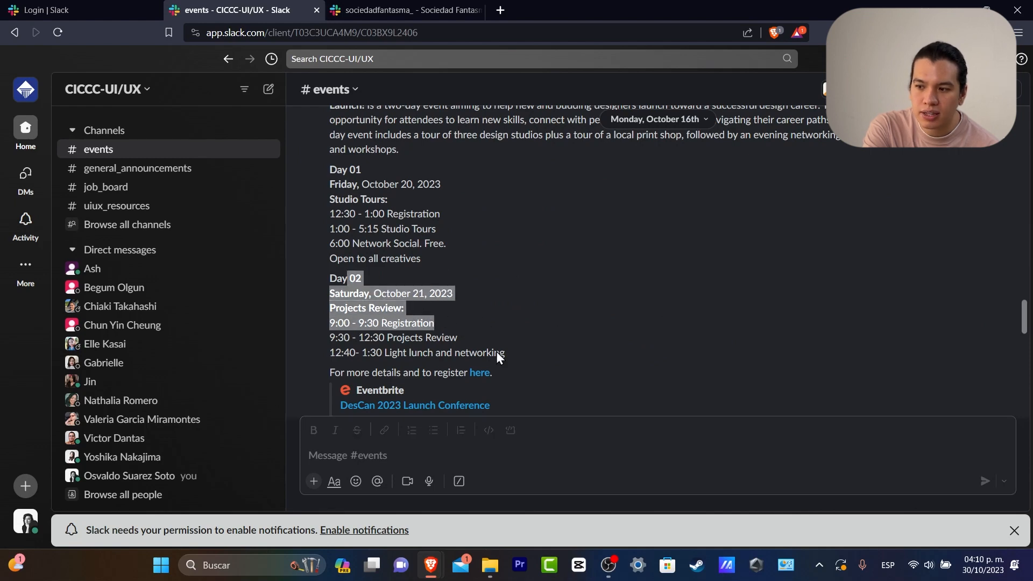
pyautogui.scroll(-15, 540, 305)
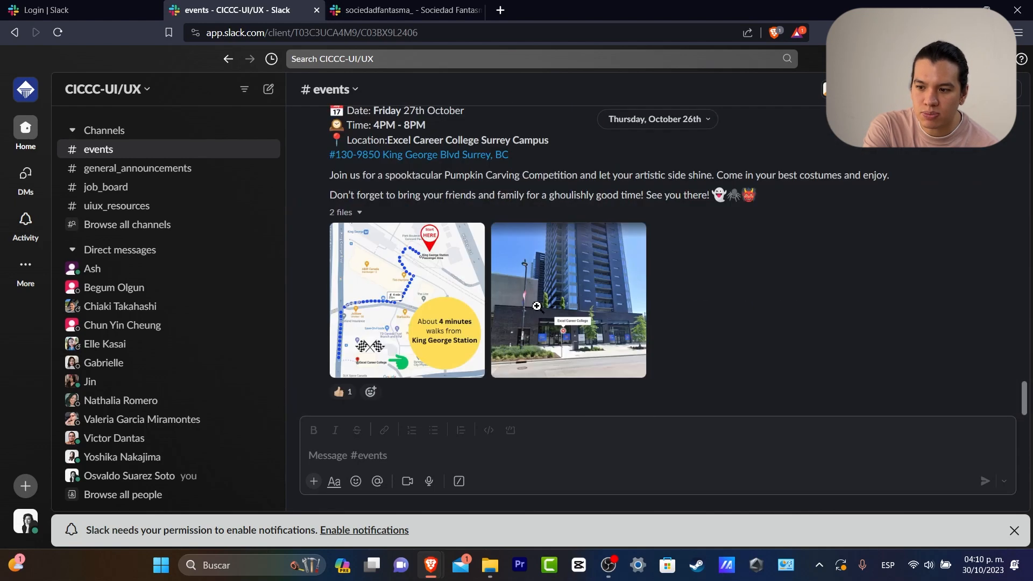
# - Close the browser tabs of both joined workspaces and start creating a new Slack workspace
pyautogui.click(318, 12)
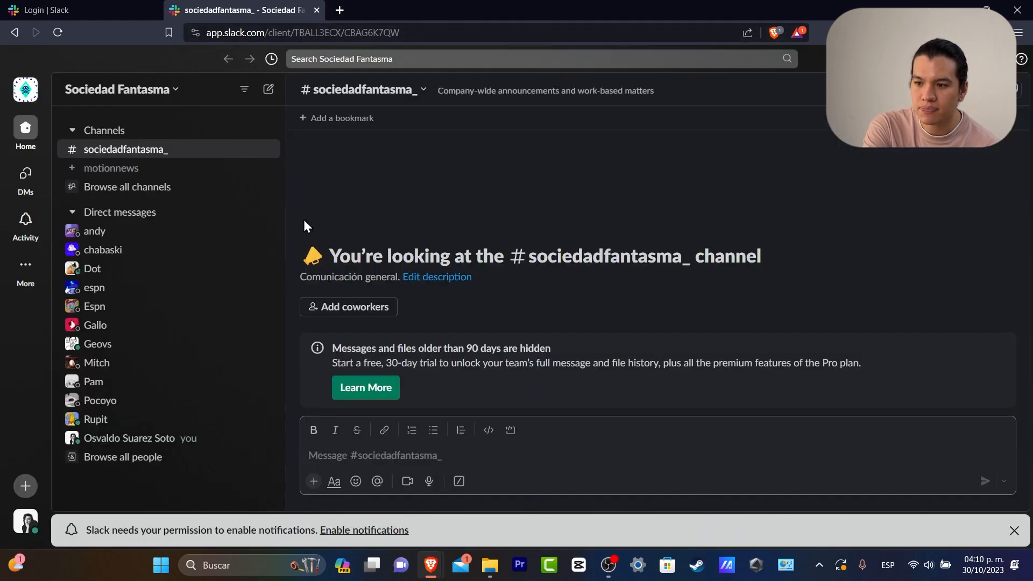
pyautogui.click(76, 7)
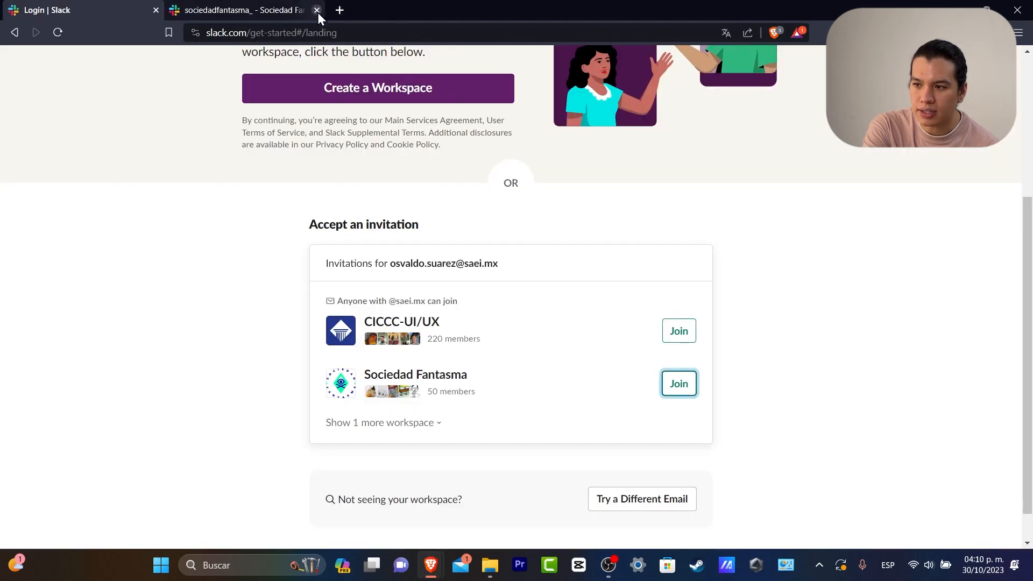
pyautogui.click(317, 12)
pyautogui.scroll(4, 473, 359)
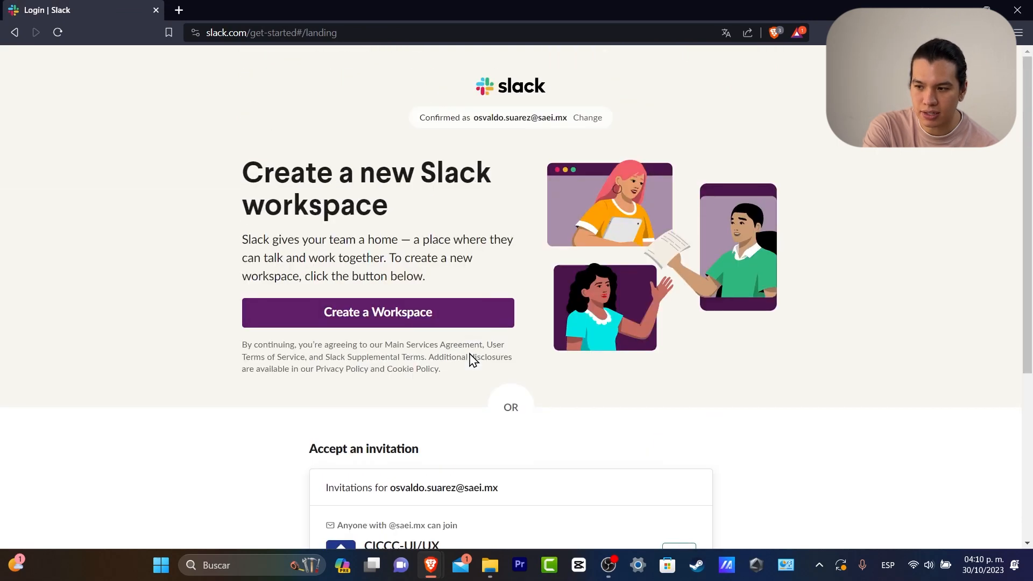
pyautogui.click(392, 323)
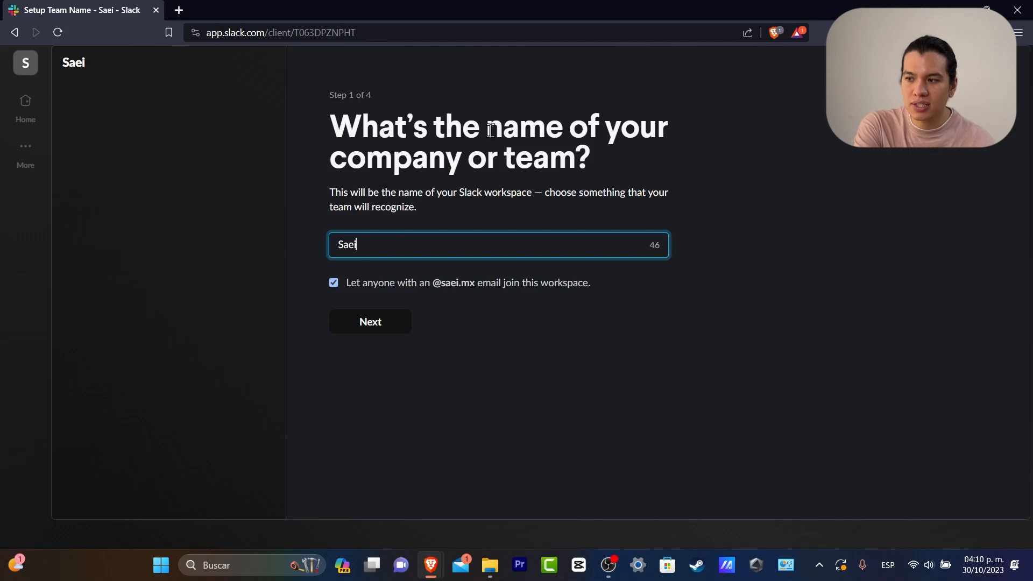
# - Replace the suggested workspace name with SW and advance the setup to the question about the team's current work
pyautogui.doubleClick(396, 242)
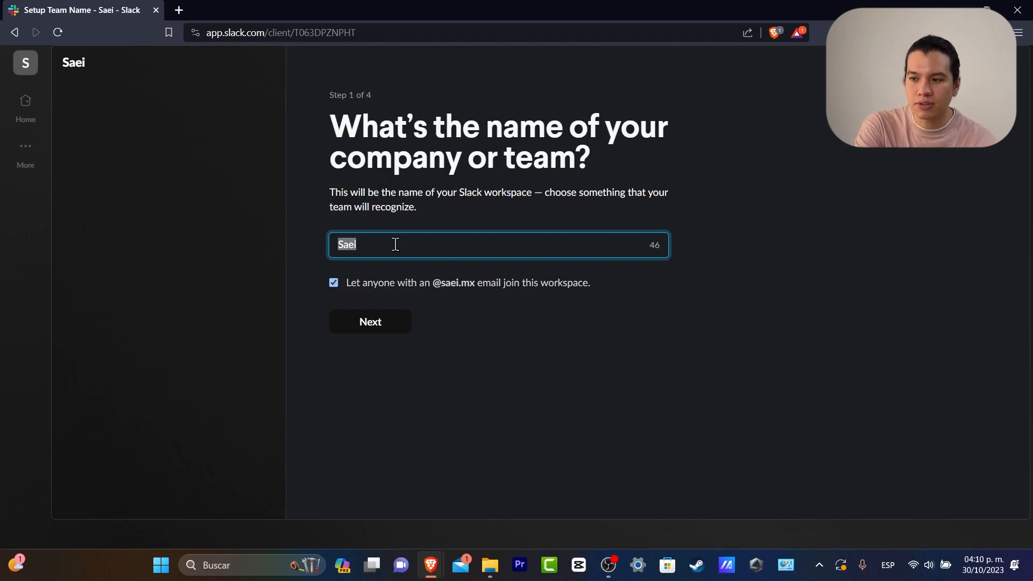
pyautogui.press('BackSpace')
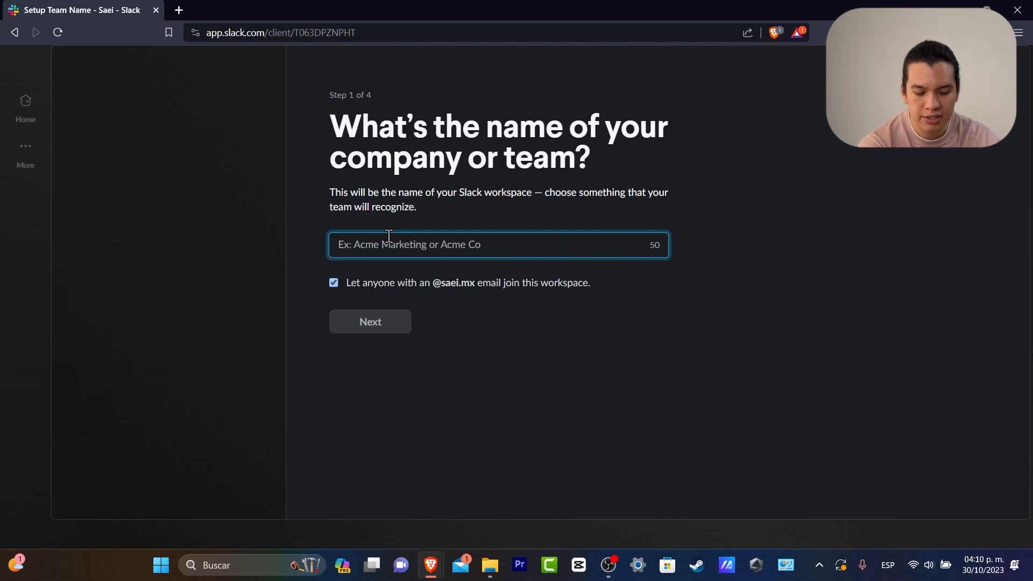
pyautogui.write('Mar')
pyautogui.press('BackSpace')
pyautogui.press('BackSpace')
pyautogui.press('BackSpace')
pyautogui.write('P')
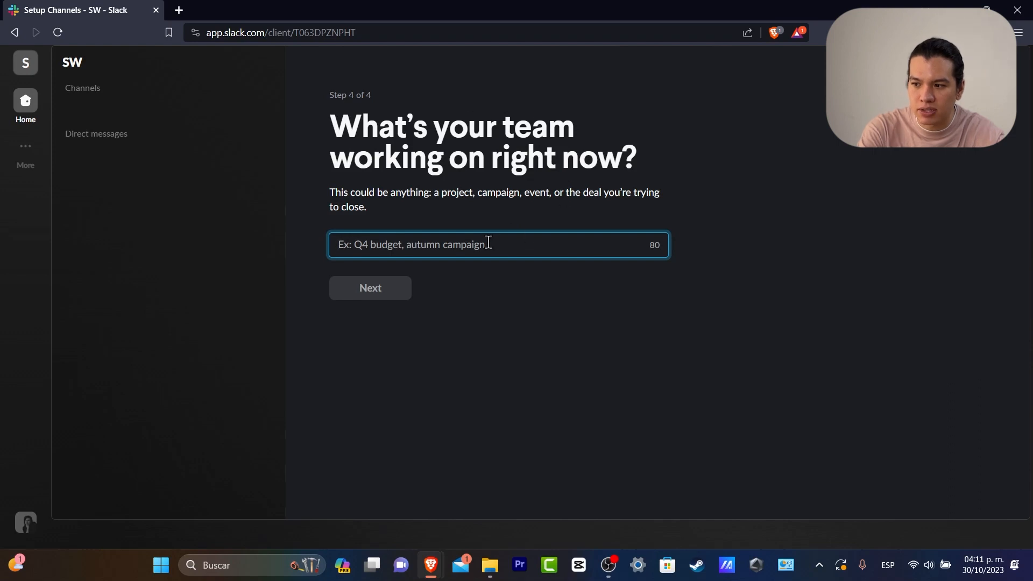
# - Enter Project Management as what the team is working on and finish the workspace setup
pyautogui.write('Project')
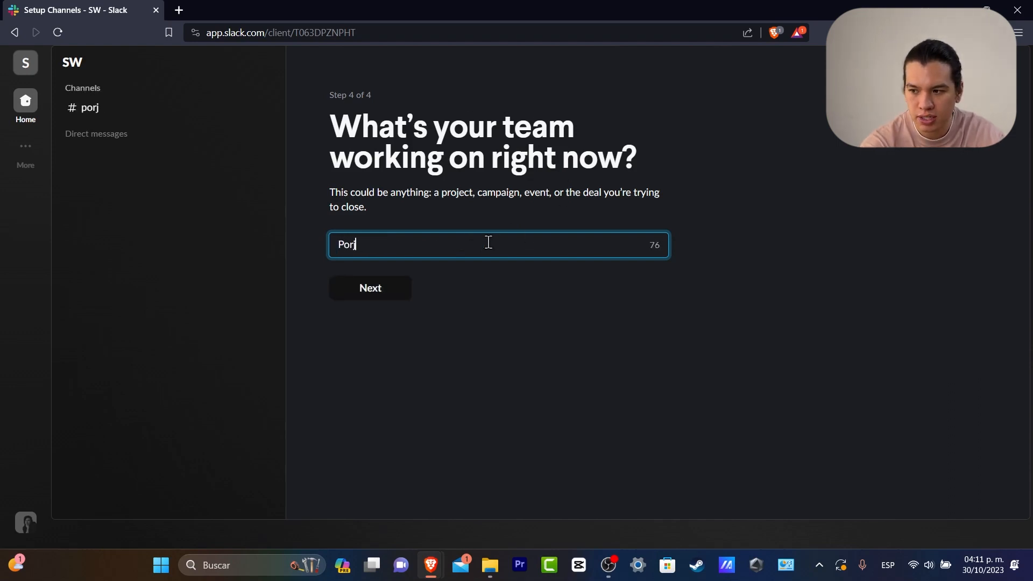
pyautogui.write(' C')
pyautogui.press('BackSpace')
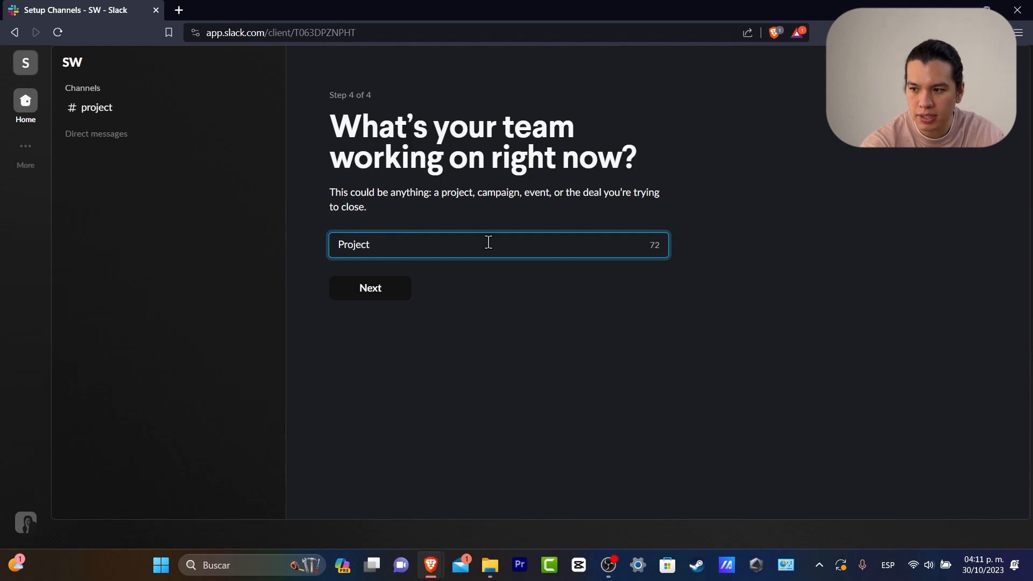
pyautogui.write('Management')
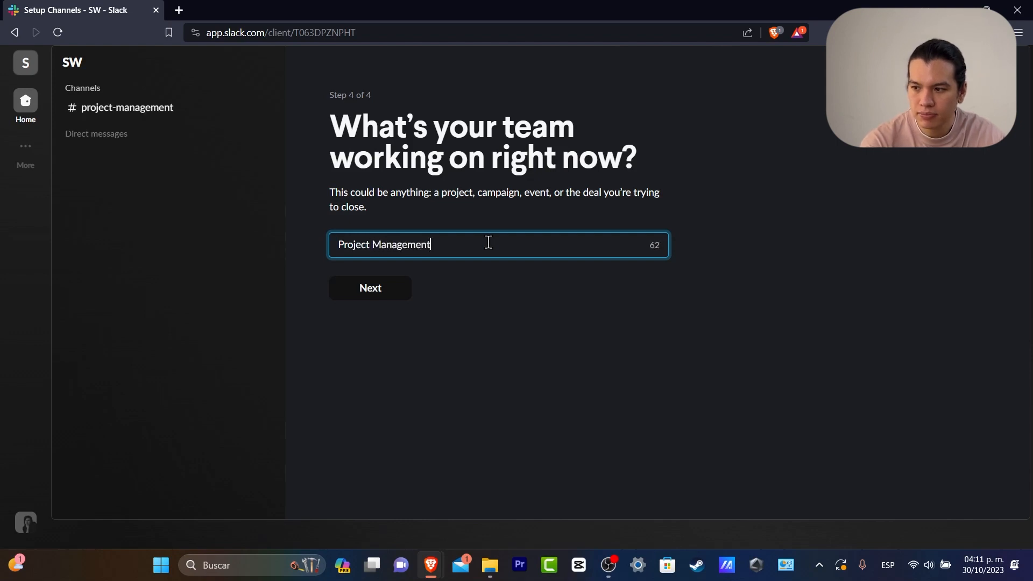
pyautogui.click(403, 296)
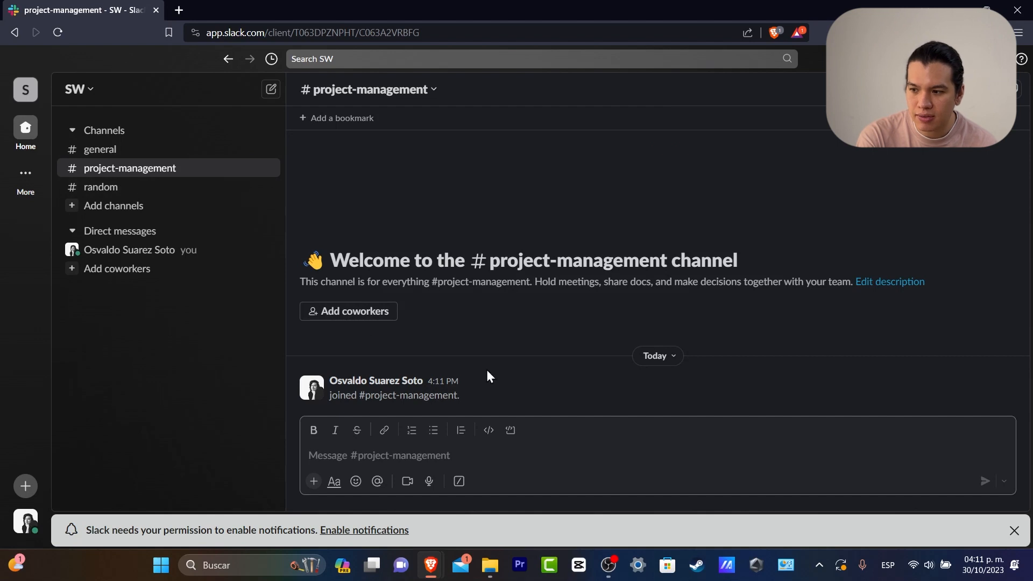
# - View the general and random channels of the SW workspace and leave the random channel
pyautogui.click(120, 156)
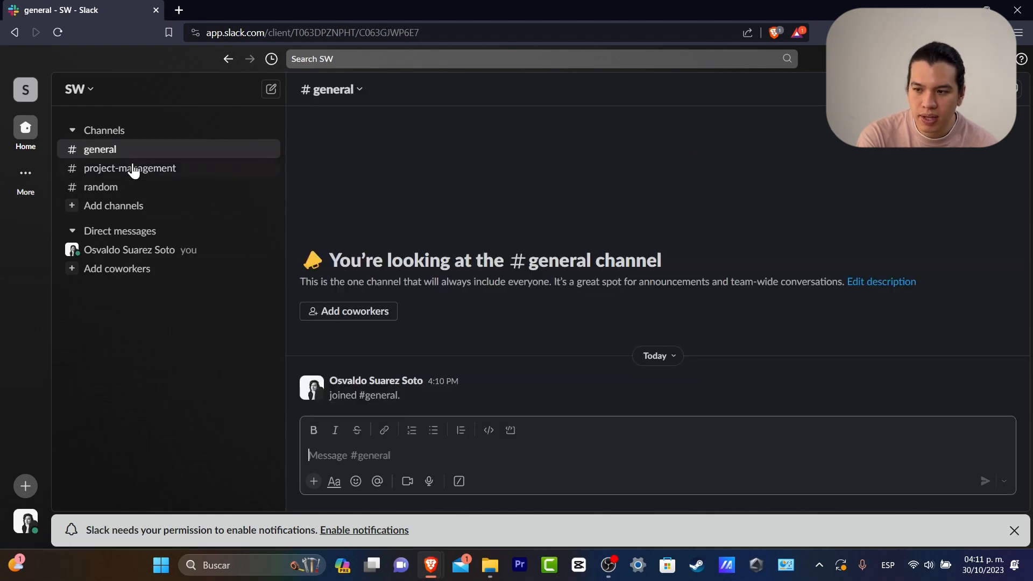
pyautogui.click(135, 189)
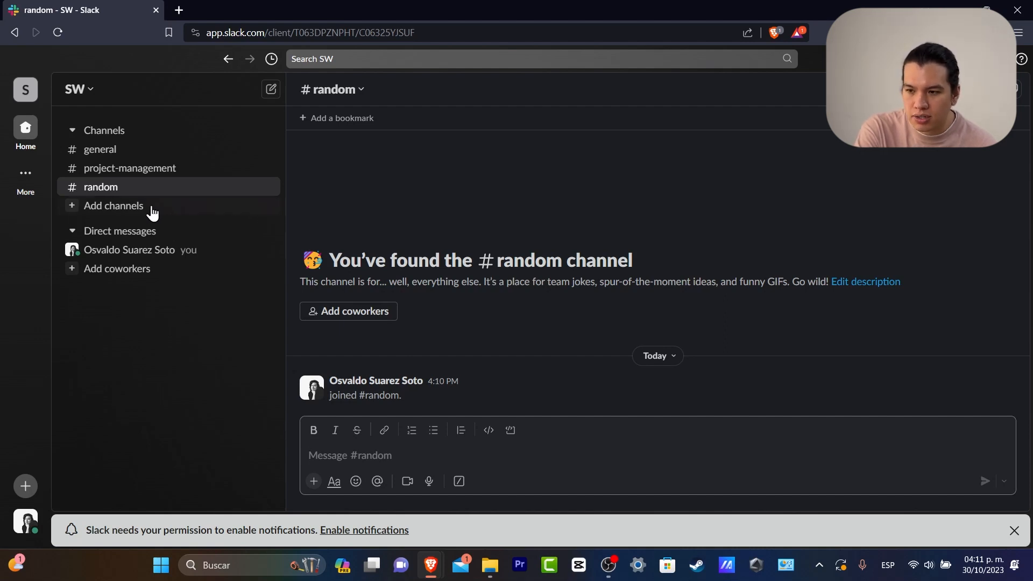
pyautogui.rightClick(135, 192)
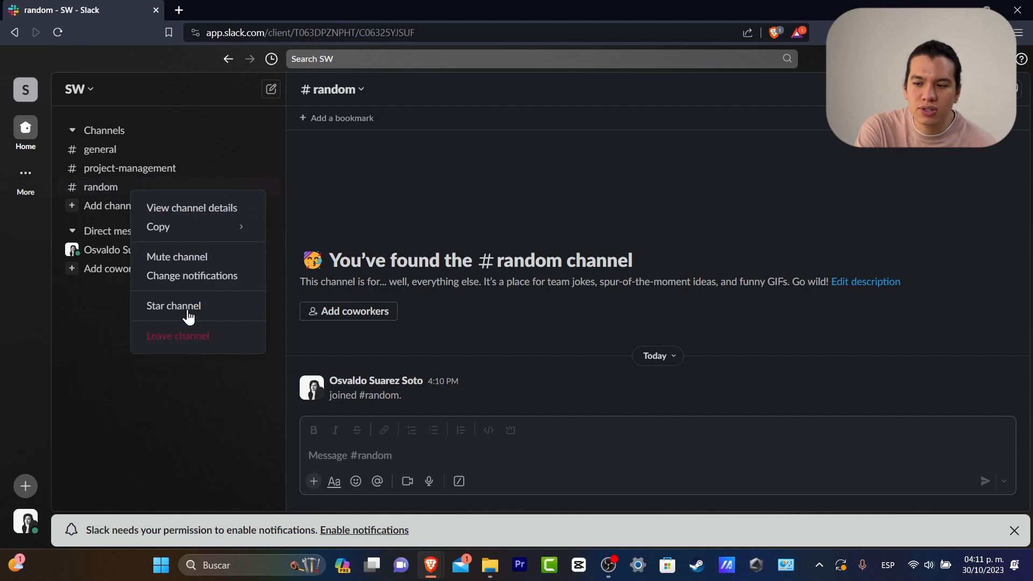
pyautogui.click(117, 184)
pyautogui.rightClick(115, 183)
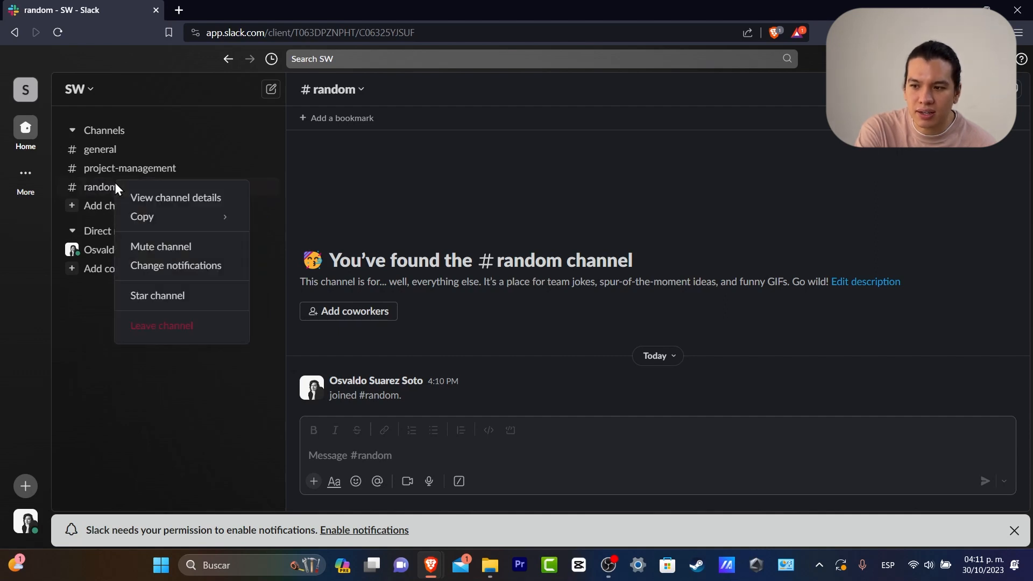
pyautogui.click(176, 324)
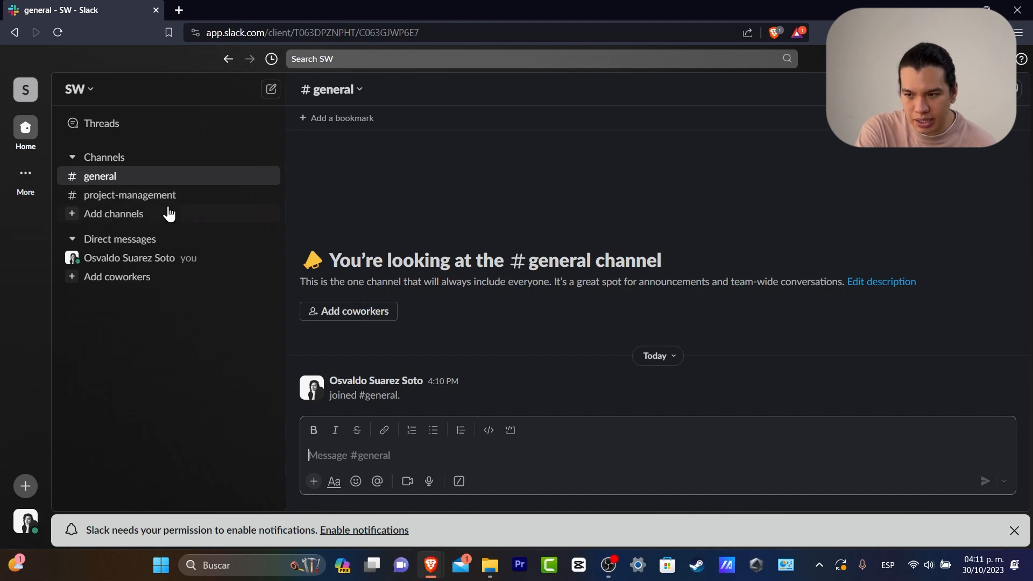
# - Post the message "hey everybody welcome to the channel" in the project-management channel
pyautogui.click(190, 197)
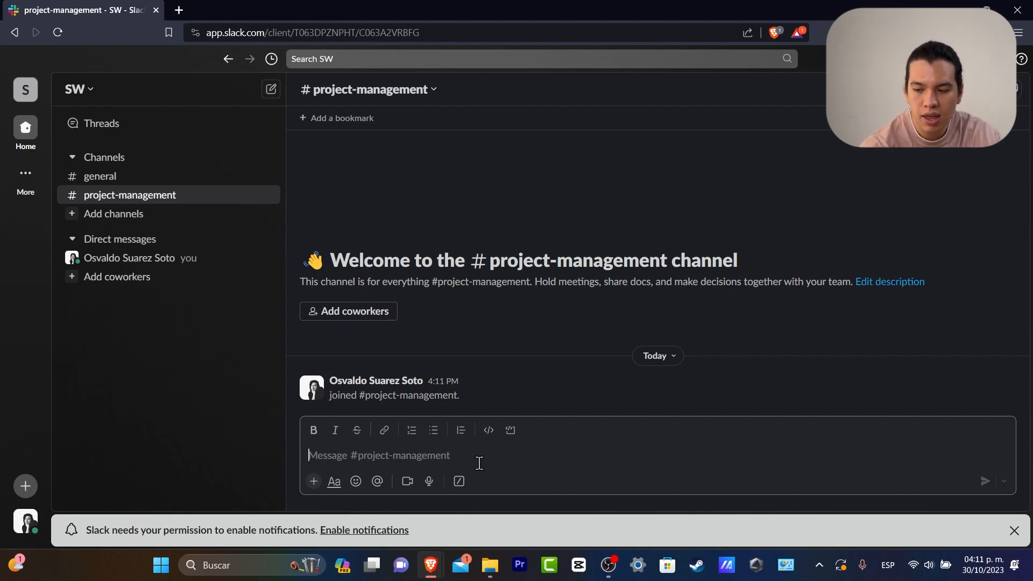
pyautogui.write('ge')
pyautogui.press('BackSpace')
pyautogui.press('BackSpace')
pyautogui.write('hey ')
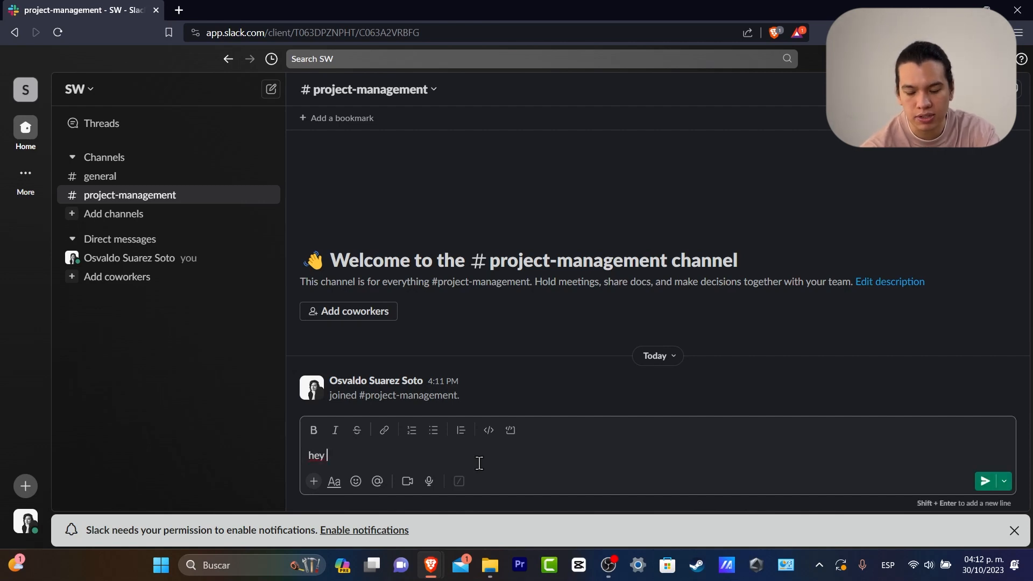
pyautogui.write('everybody w')
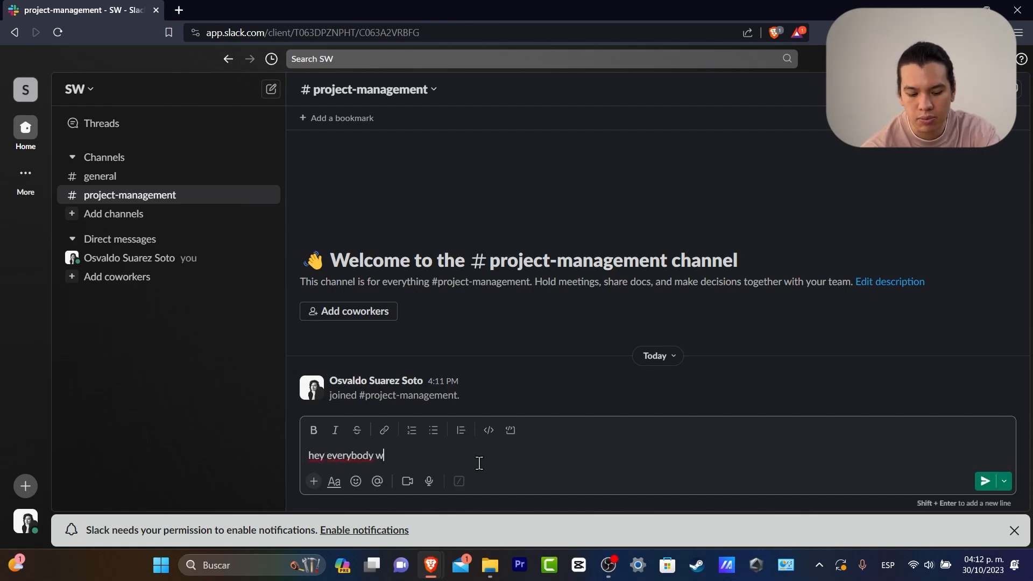
pyautogui.write('elcome to the channe')
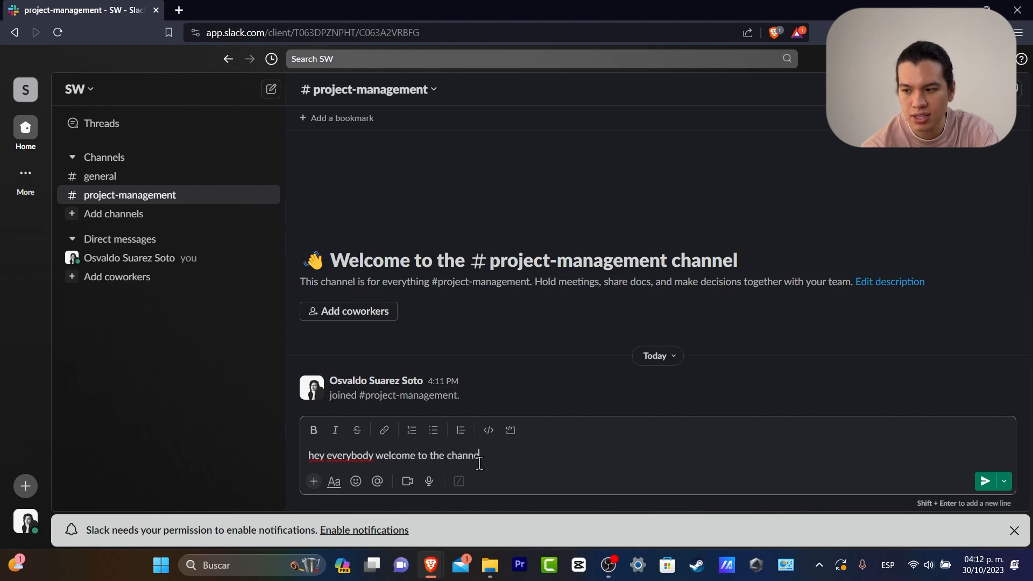
pyautogui.write('l')
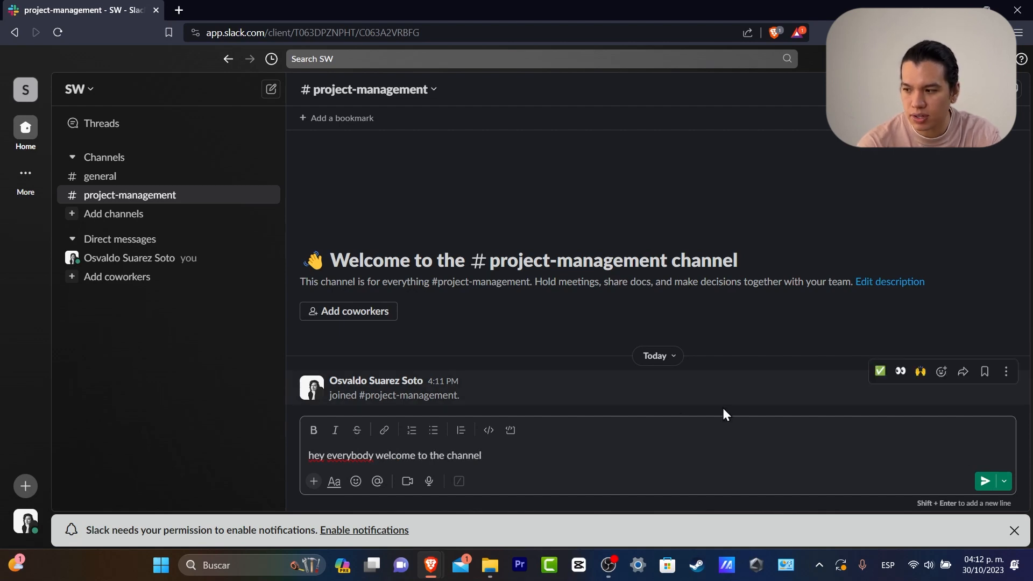
pyautogui.click(983, 480)
# - Highlight the sent welcome message and examine the channel's options for adding people, including automatically adding anyone who joins SW
pyautogui.click(518, 403)
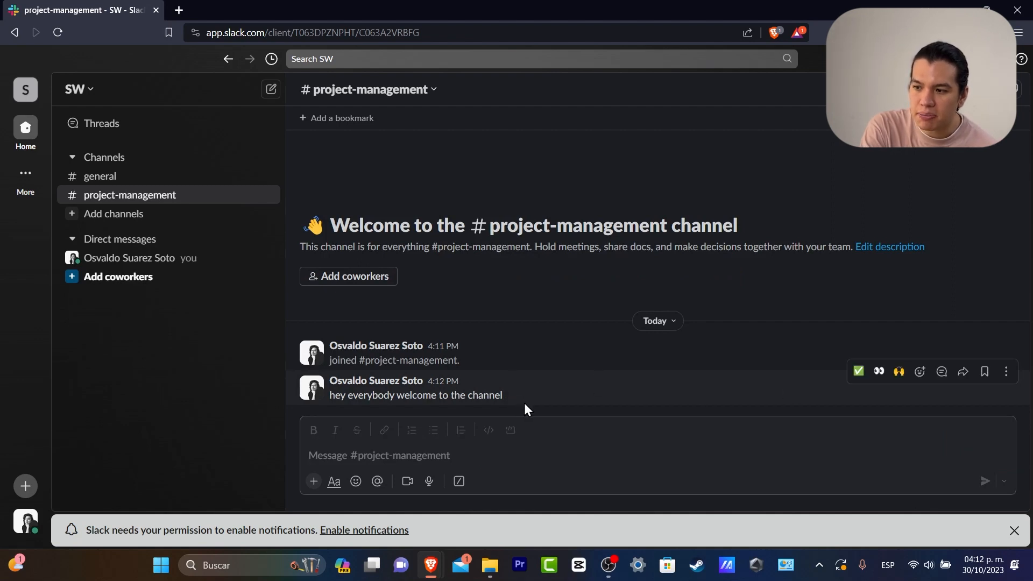
pyautogui.moveTo(524, 404); pyautogui.dragTo(328, 399)
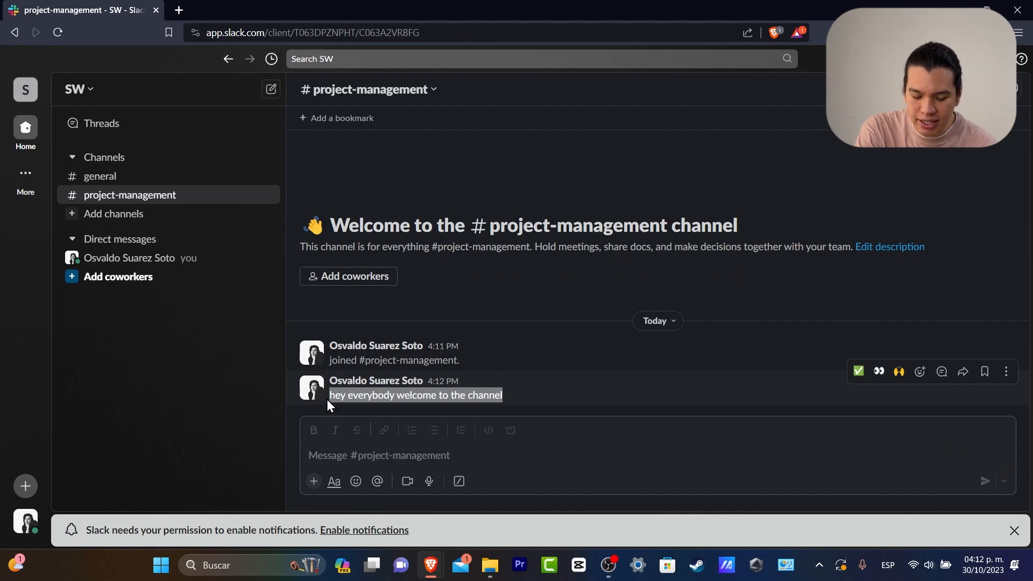
pyautogui.click(375, 280)
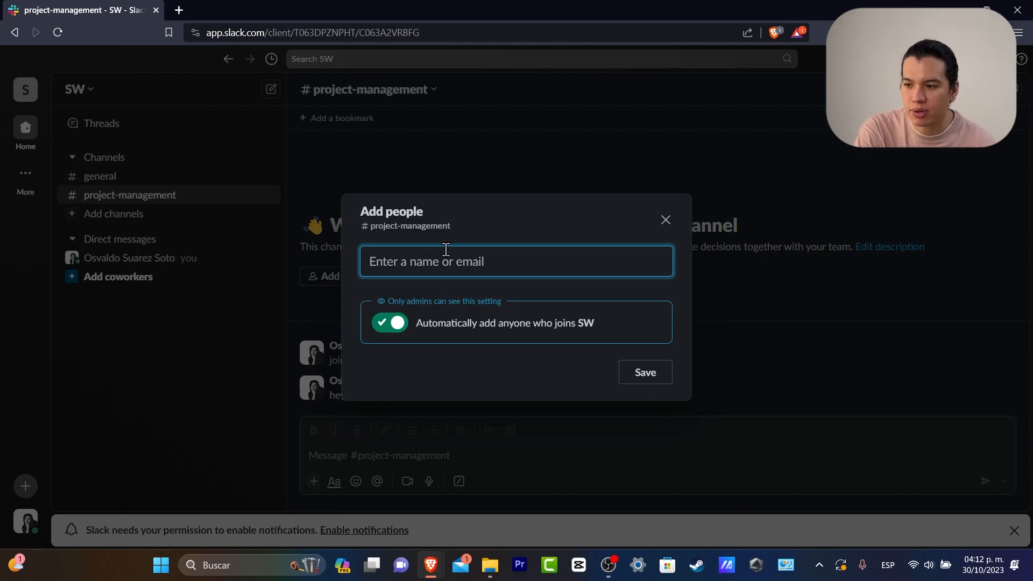
pyautogui.moveTo(541, 323); pyautogui.dragTo(577, 323)
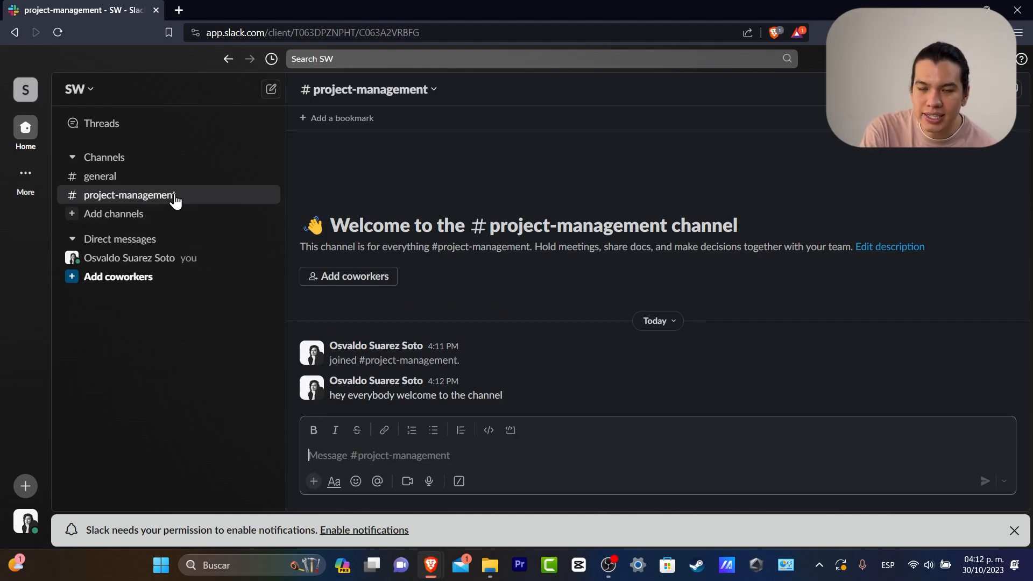
# - Post "IMPORTANT: This is just an announcement" in the project-management channel with only the word IMPORTANT: in bold
pyautogui.click(311, 447)
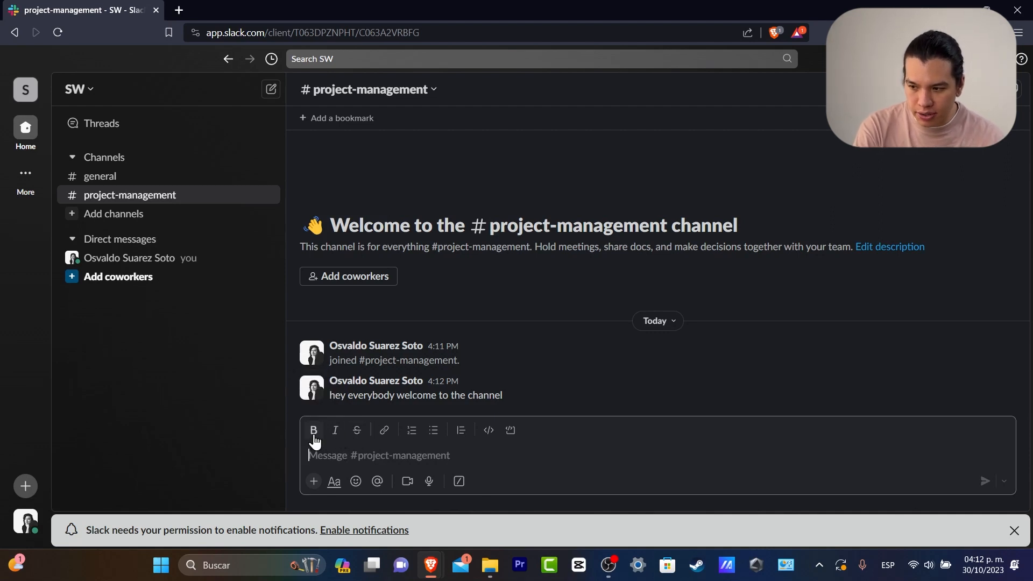
pyautogui.click(313, 431)
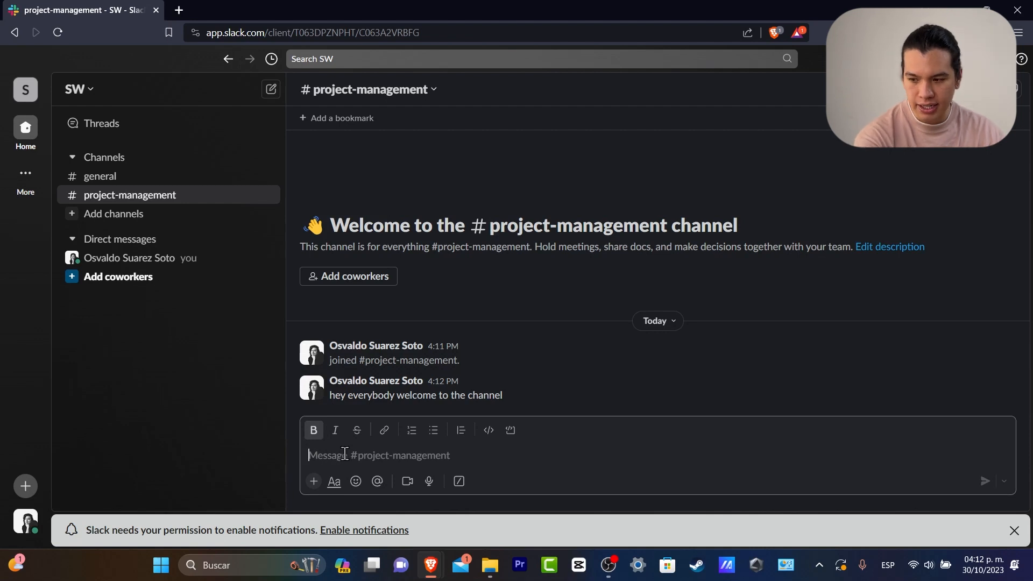
pyautogui.write('IMPORTANT:')
pyautogui.click(313, 431)
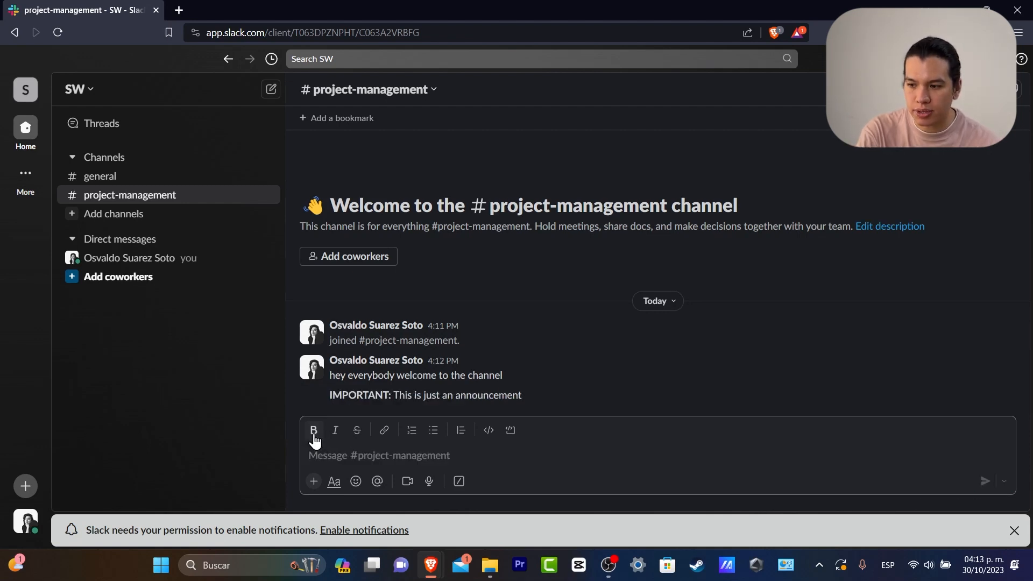
pyautogui.click(384, 431)
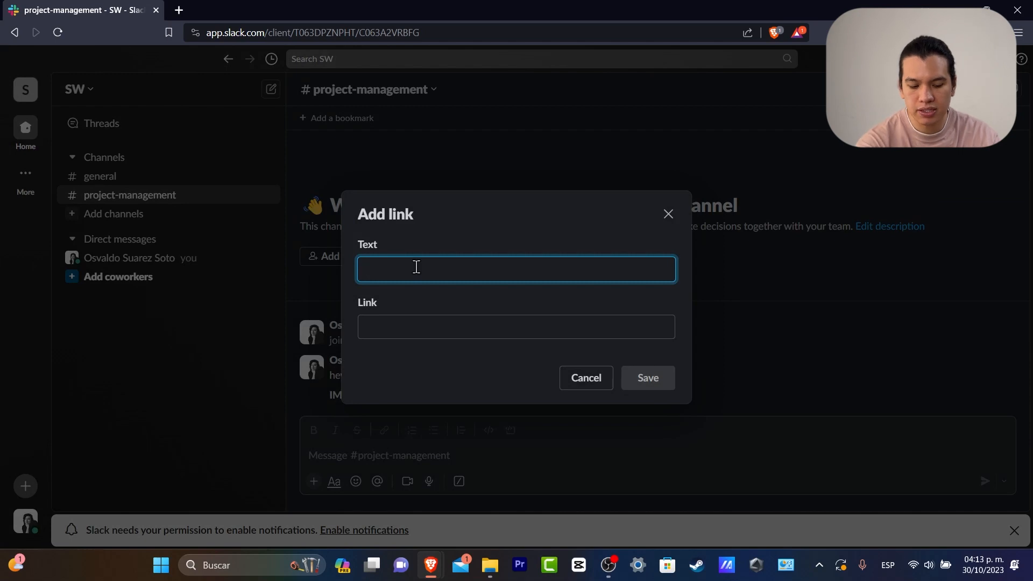
pyautogui.write('RULES')
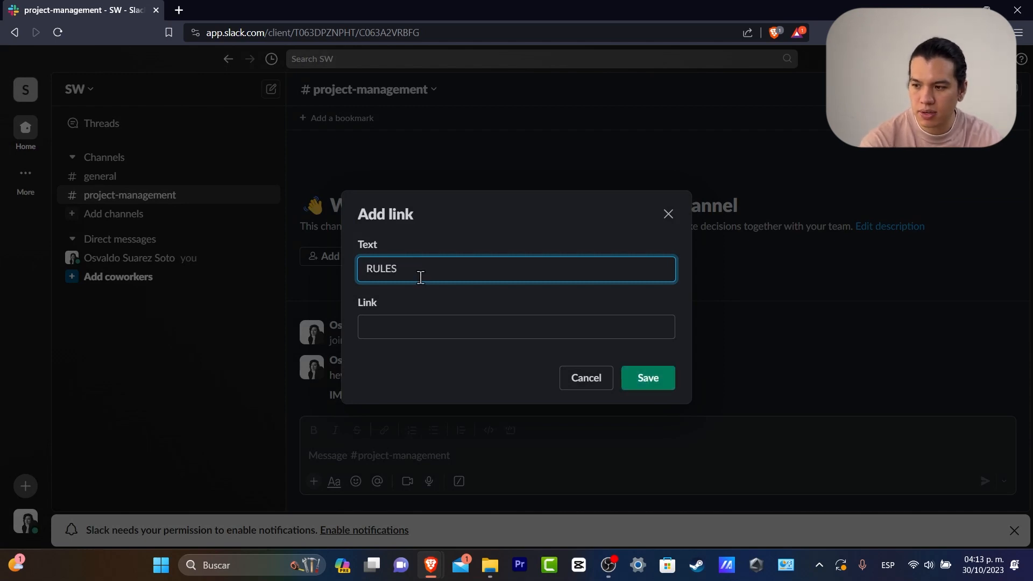
pyautogui.click(451, 321)
pyautogui.write('www.y')
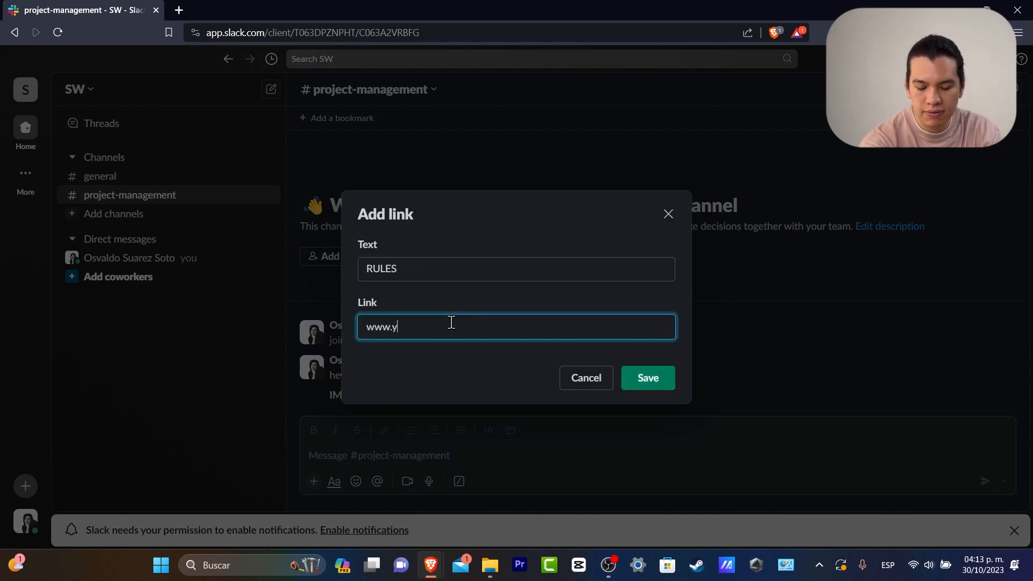
pyautogui.write('outube.com')
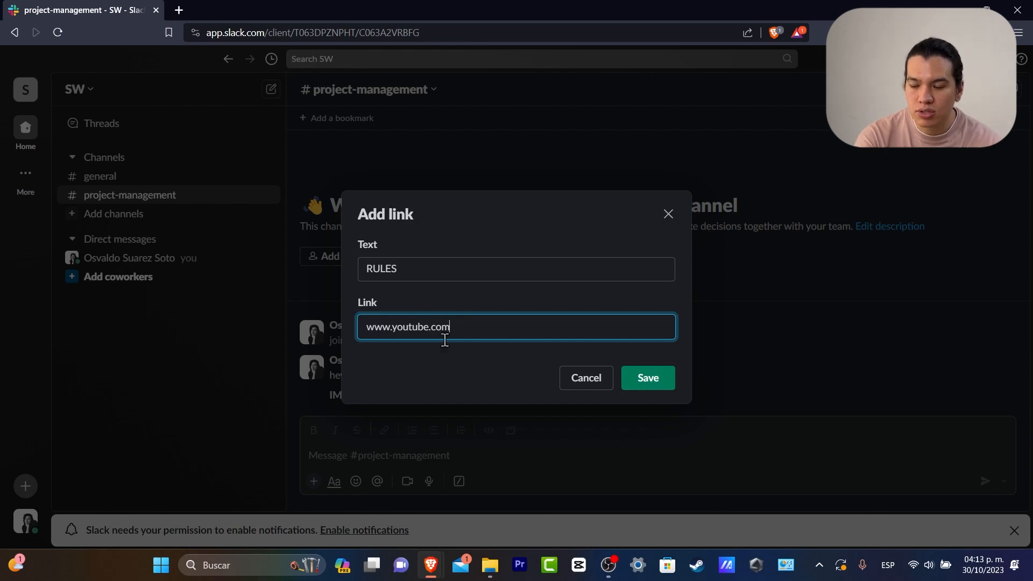
pyautogui.click(641, 381)
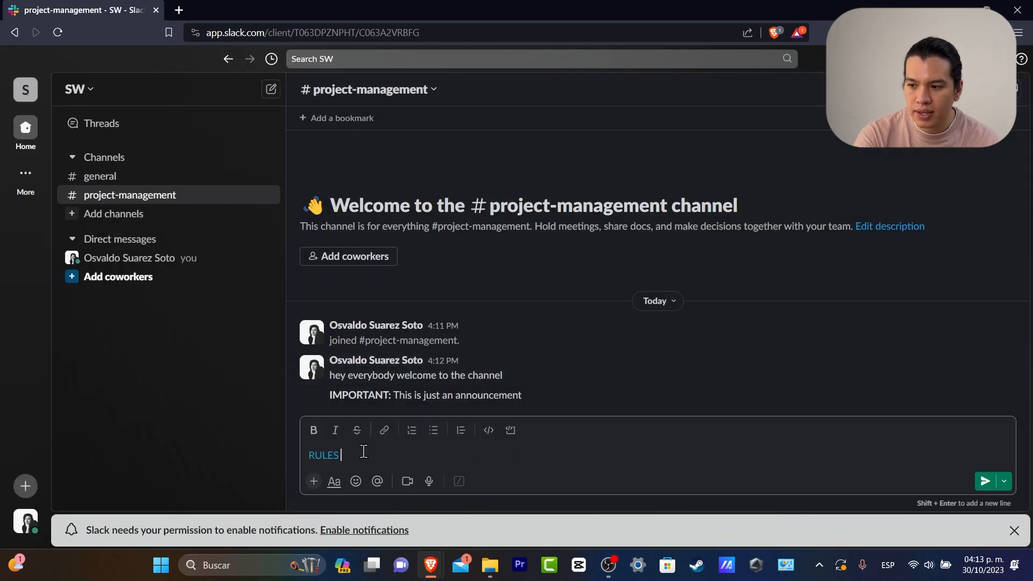
# - Complete the message around the link as "Here are the RULES of the channel" and send it
pyautogui.click(311, 456)
pyautogui.write('Here are the')
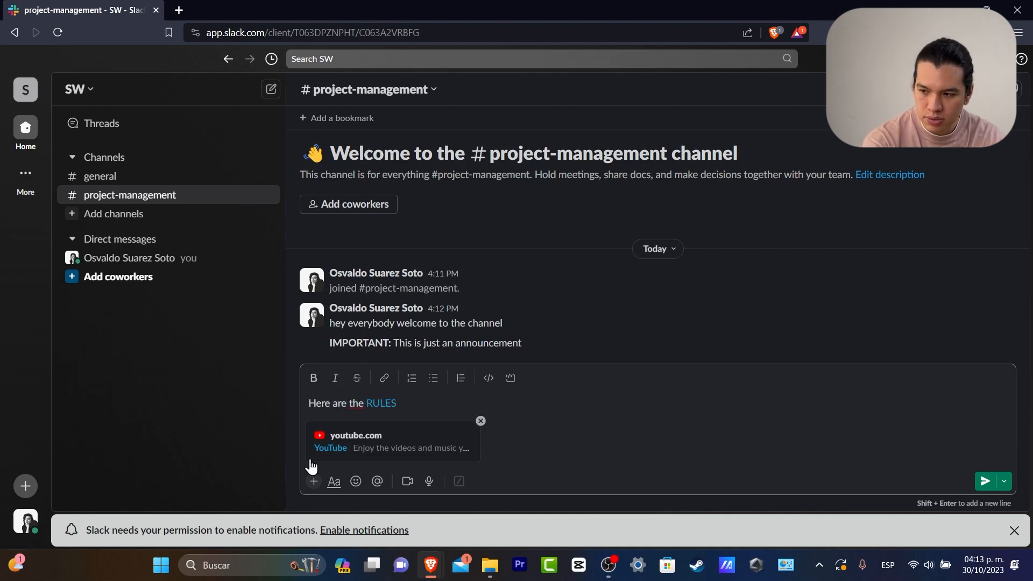
pyautogui.click(411, 404)
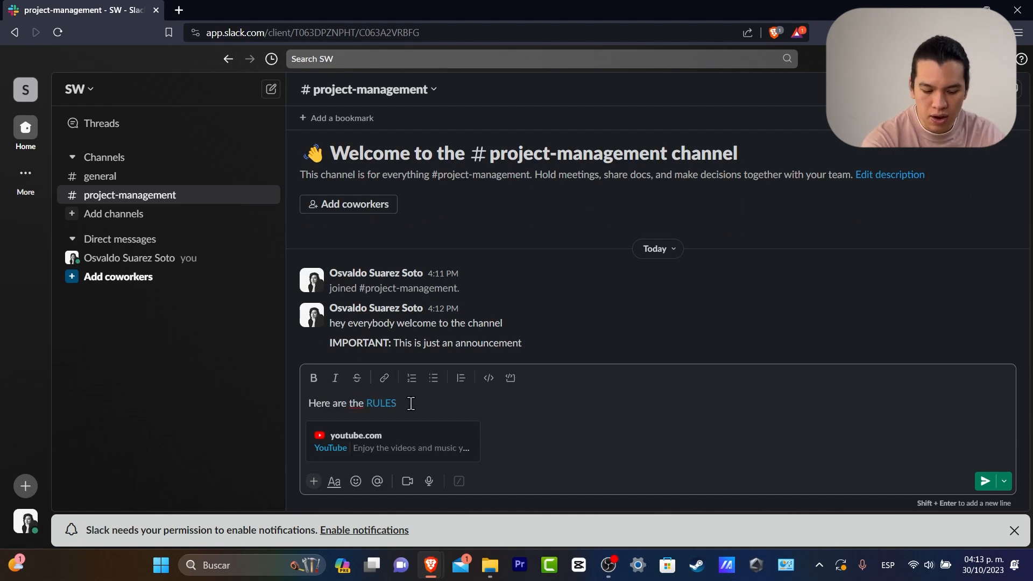
pyautogui.write('of the cahe')
pyautogui.press('BackSpace')
pyautogui.press('BackSpace')
pyautogui.press('BackSpace')
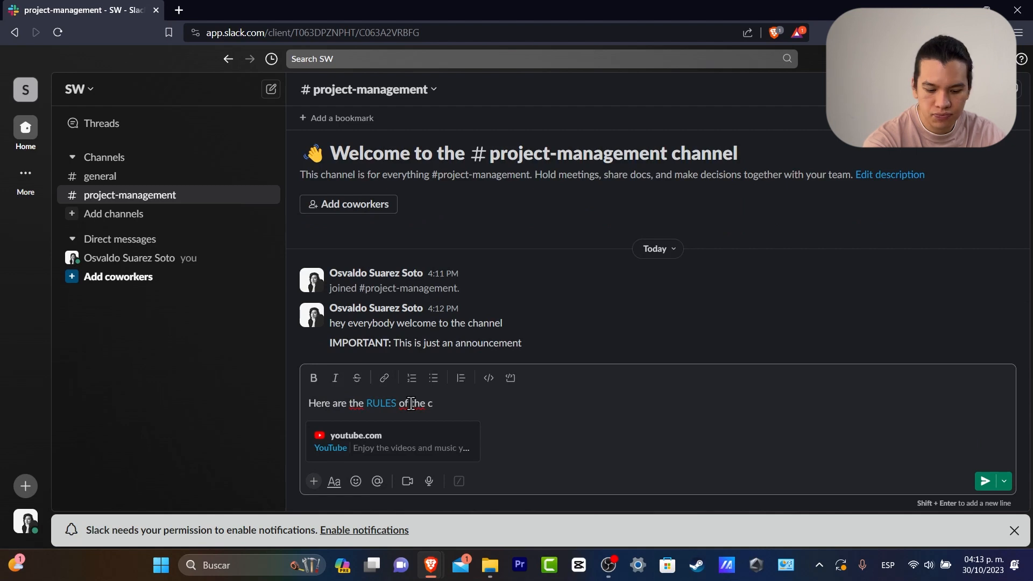
pyautogui.write('hannel')
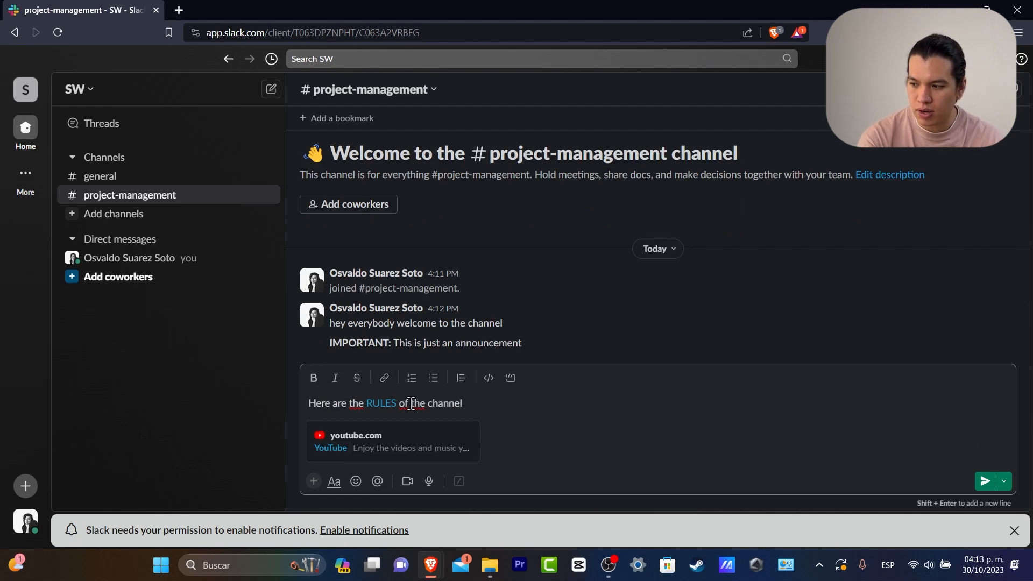
pyautogui.press('Return')
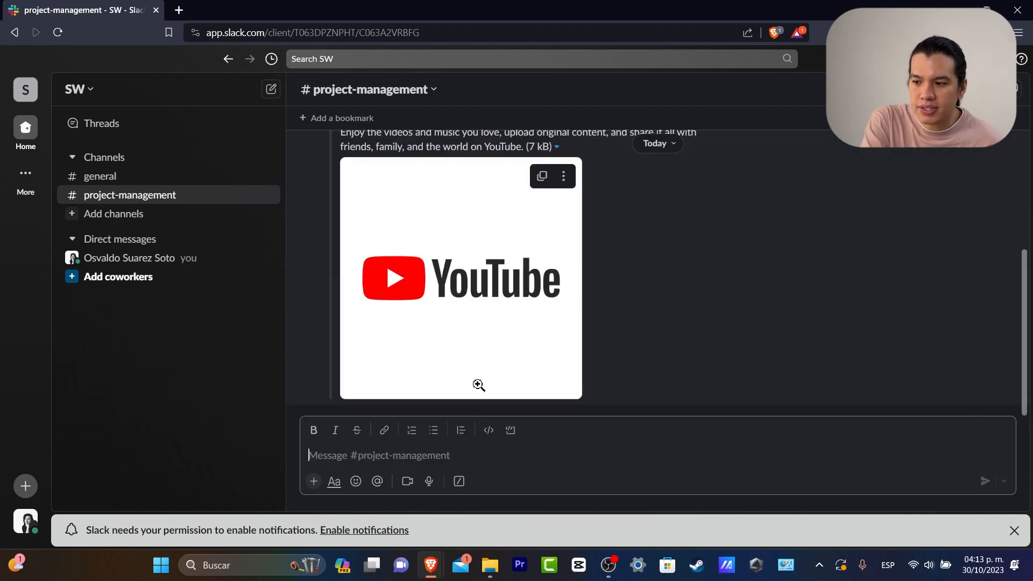
# - Hide the YouTube image shown under the rules message in the project-management channel
pyautogui.scroll(4, 552, 269)
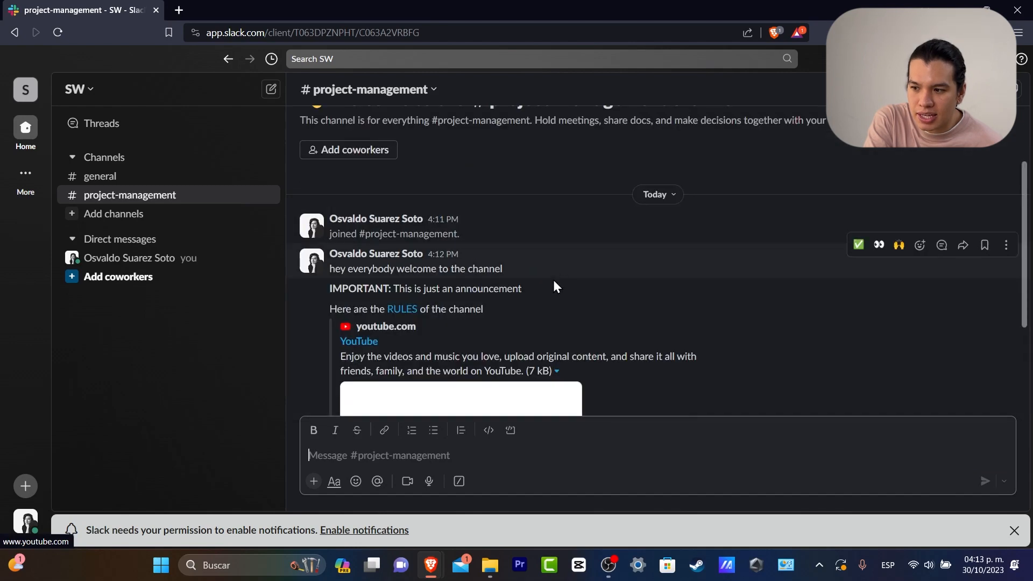
pyautogui.scroll(-4, 553, 283)
pyautogui.click(565, 178)
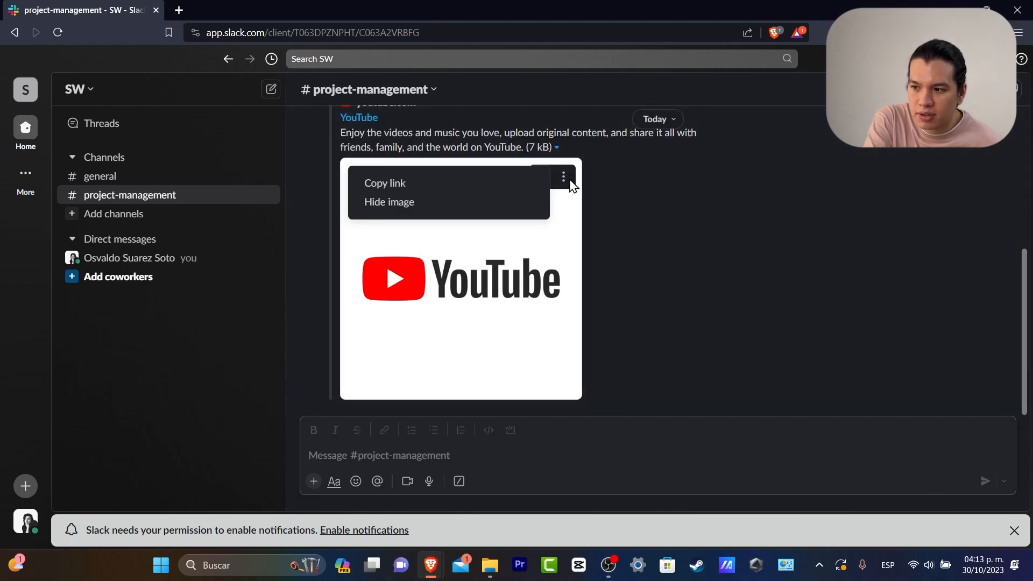
pyautogui.click(440, 200)
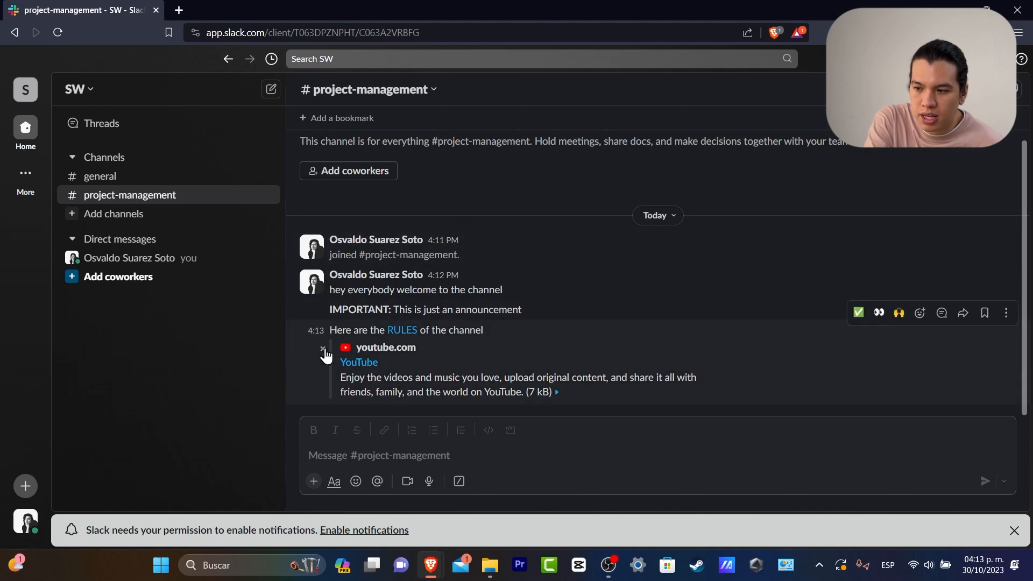
# - Remove the YouTube preview with "Block previews from this specific link" and test the RULES link in the message
pyautogui.click(323, 349)
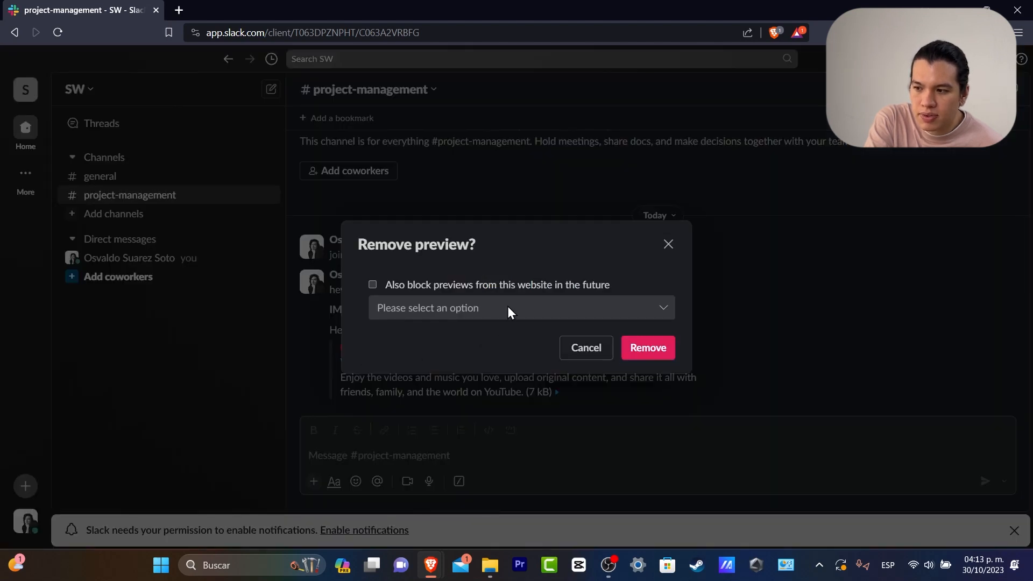
pyautogui.click(425, 287)
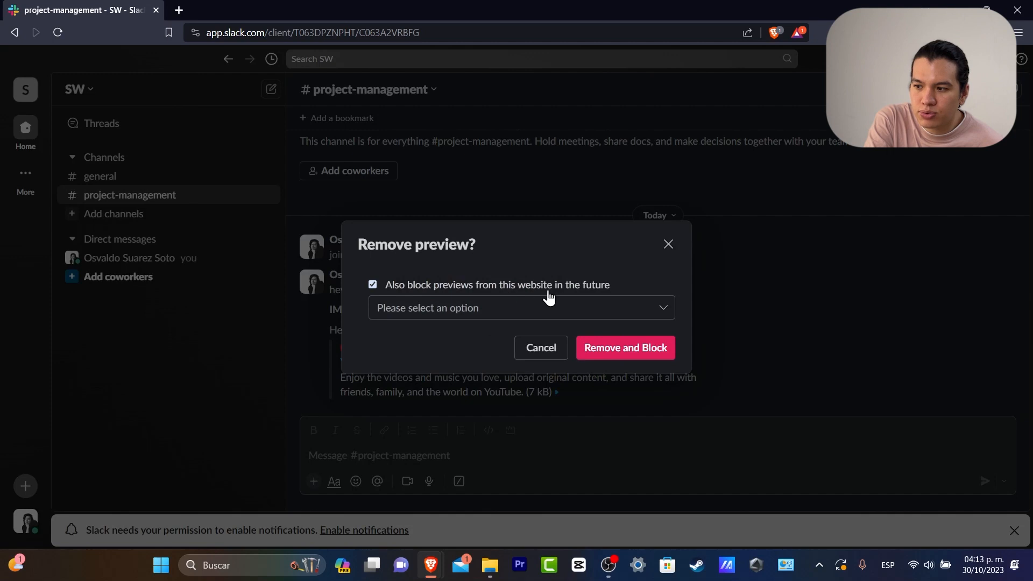
pyautogui.click(509, 312)
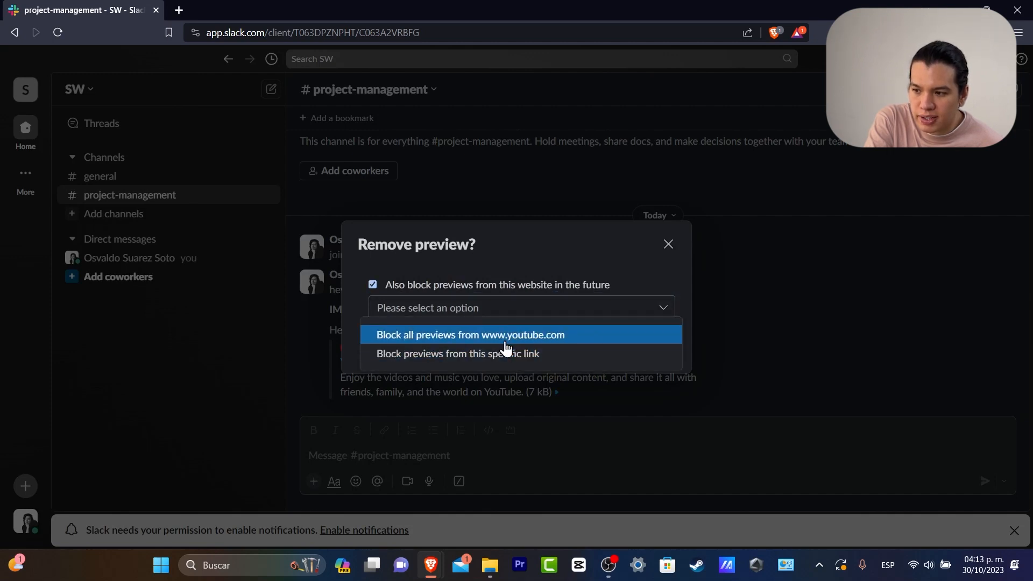
pyautogui.click(473, 354)
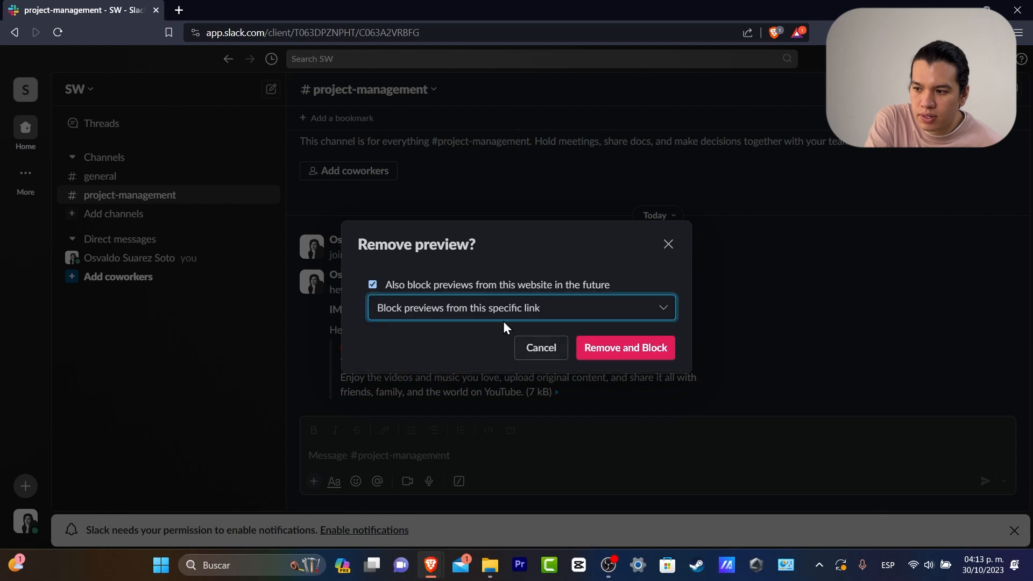
pyautogui.click(620, 349)
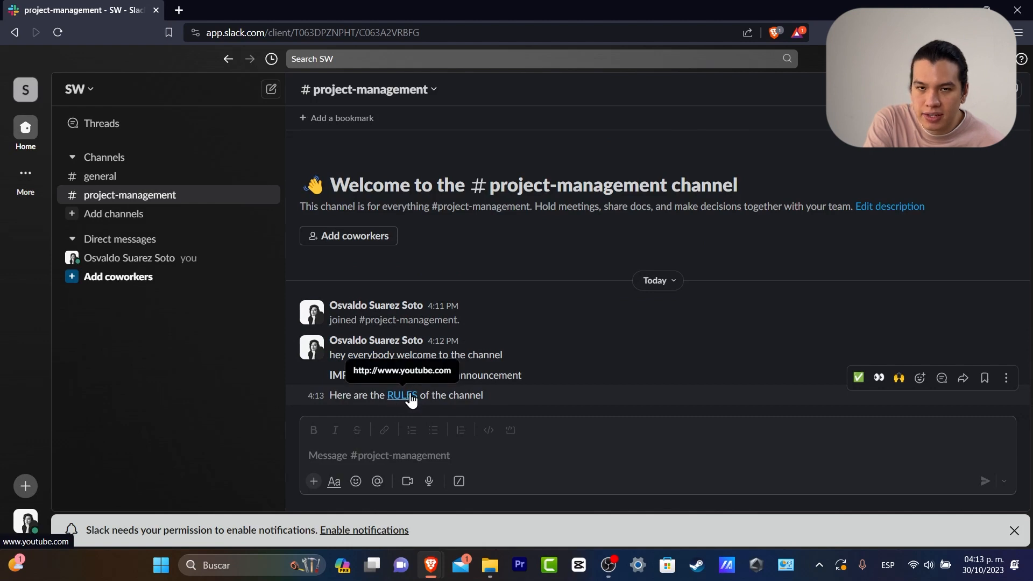
pyautogui.click(404, 397)
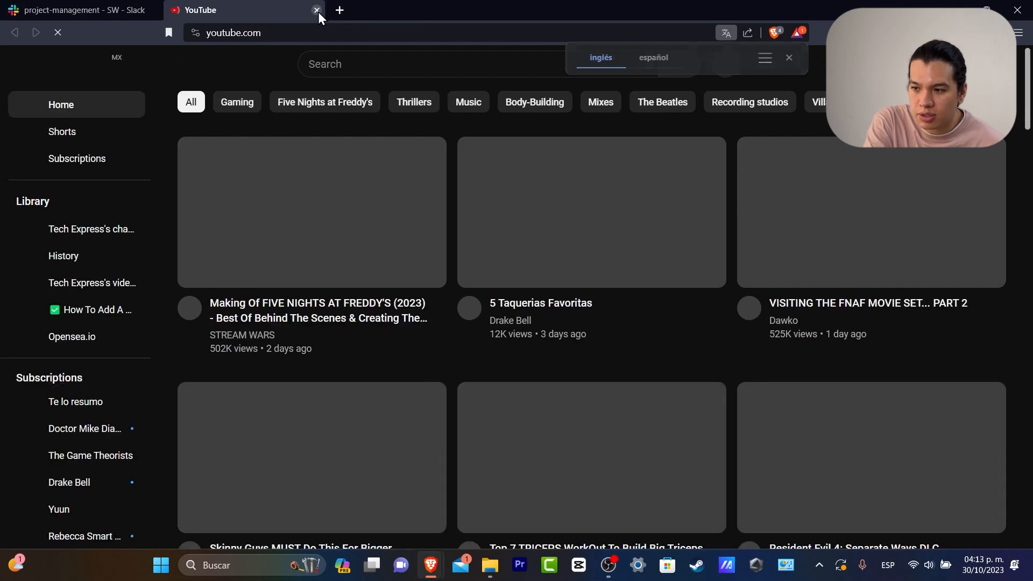
pyautogui.click(317, 11)
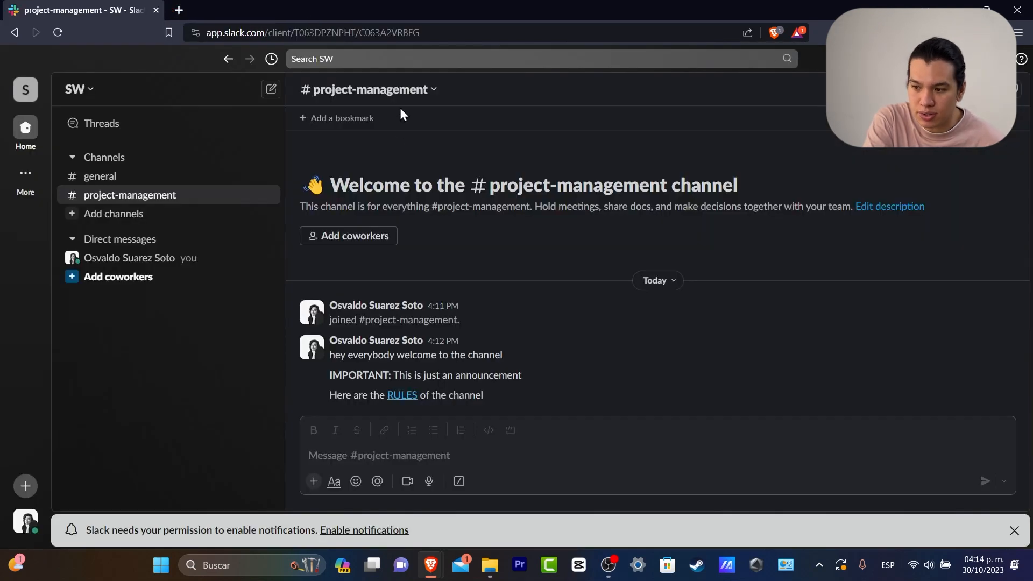
# - Post "This is important" as a block quote and "vide" as a bulleted item in the project-management channel
pyautogui.click(423, 466)
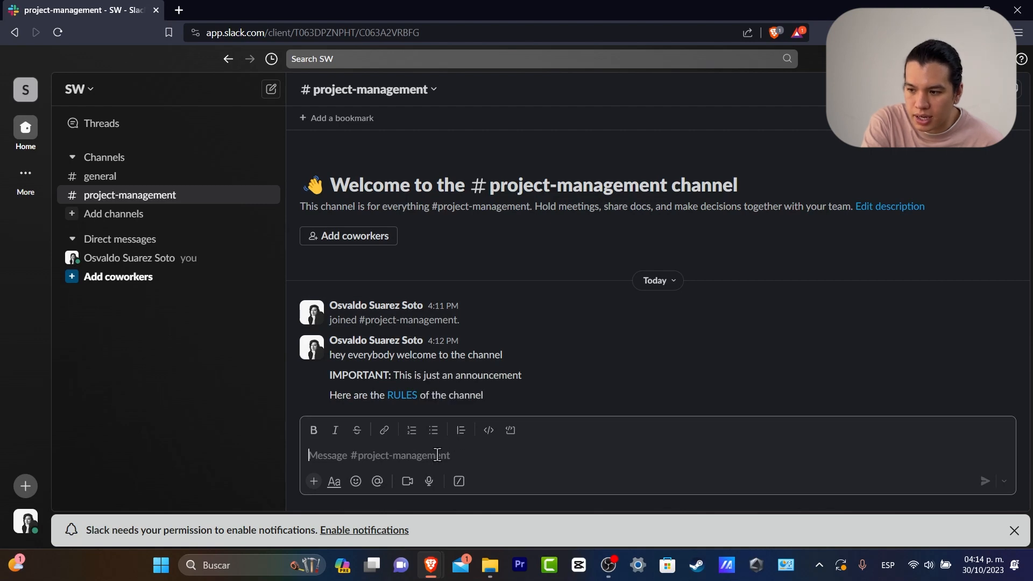
pyautogui.click(460, 430)
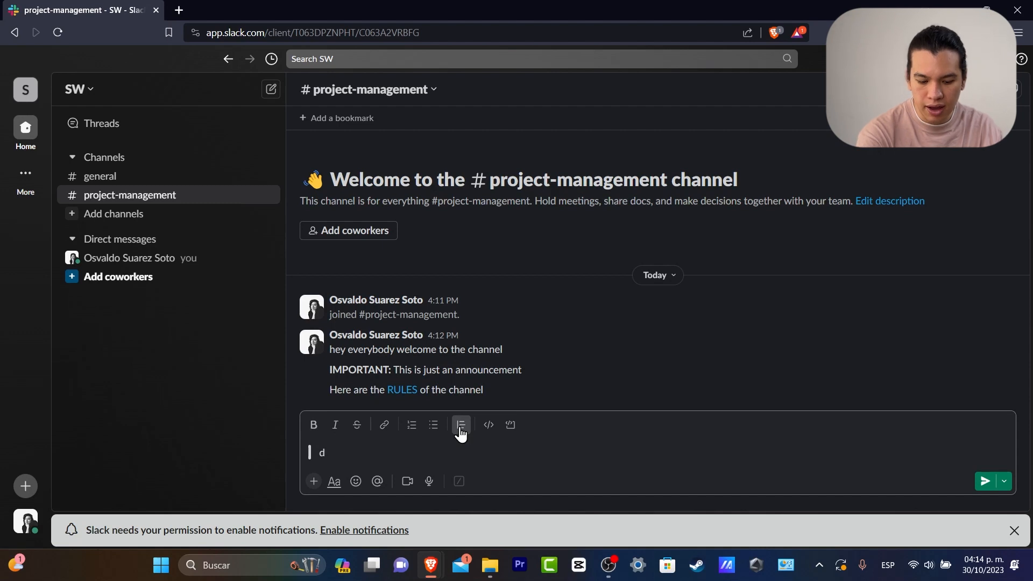
pyautogui.press('BackSpace')
pyautogui.write('This is')
pyautogui.write('impo')
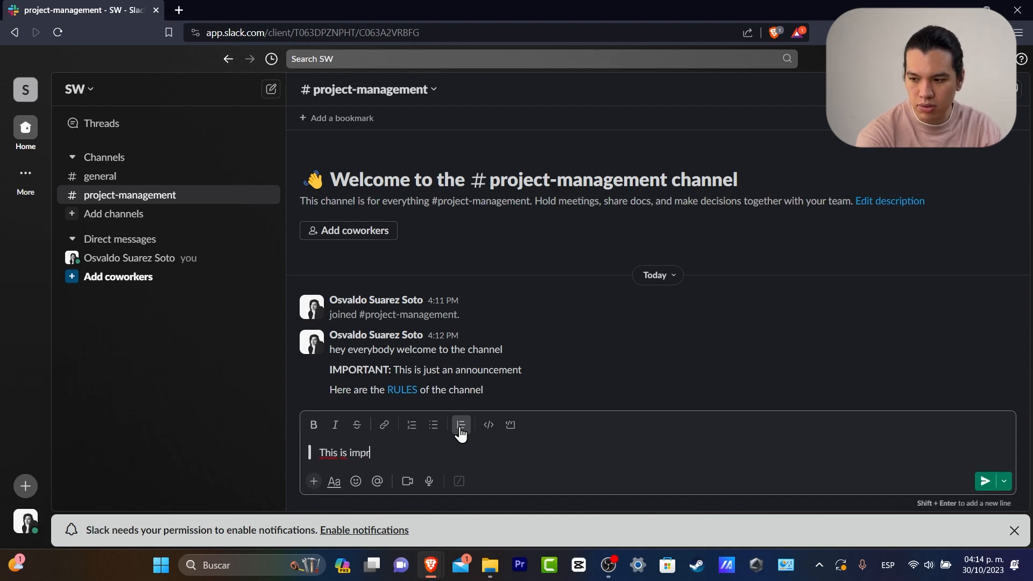
pyautogui.press('BackSpace')
pyautogui.press('BackSpace')
pyautogui.write('pornta')
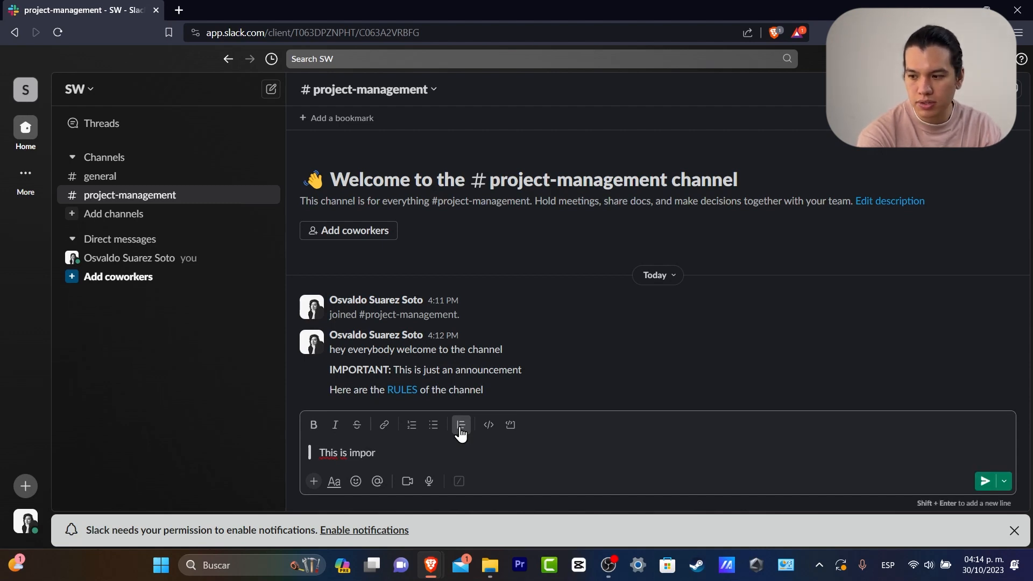
pyautogui.press('BackSpace')
pyautogui.press('BackSpace')
pyautogui.press('BackSpace')
pyautogui.press('BackSpace')
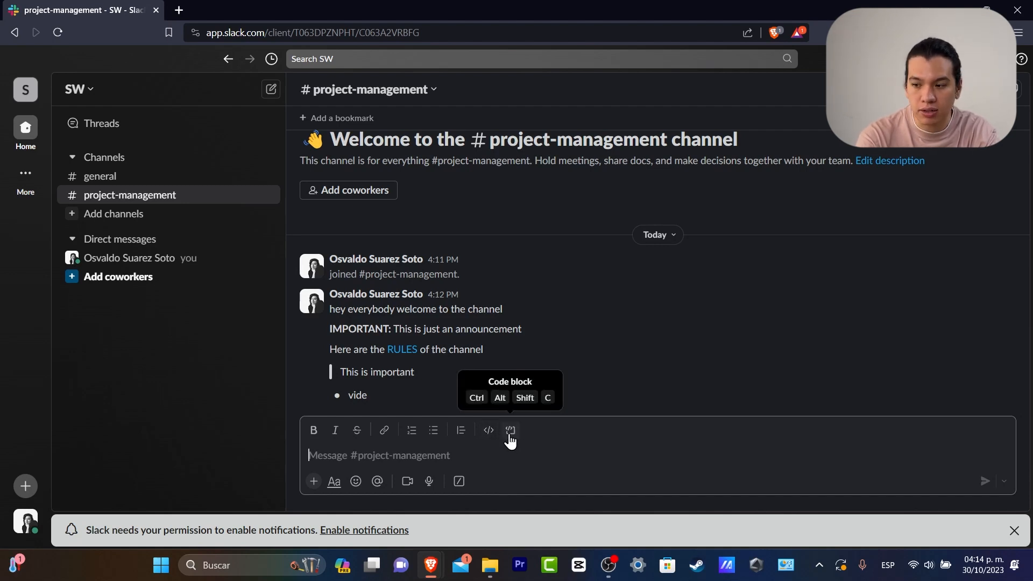
# - Create a canvas from the message attachment options, starting the free Slack Pro trial to enable it
pyautogui.click(314, 481)
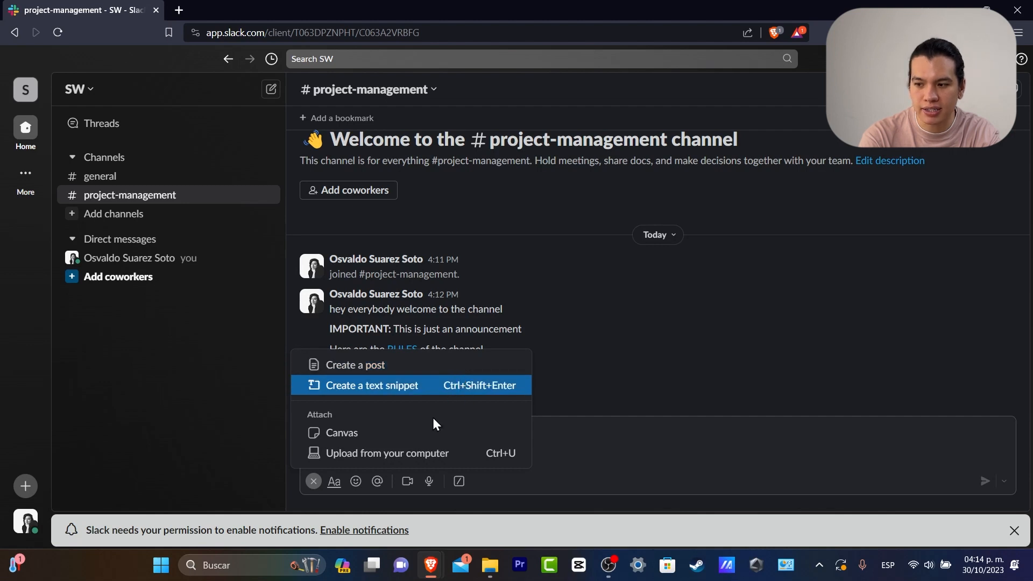
pyautogui.click(402, 438)
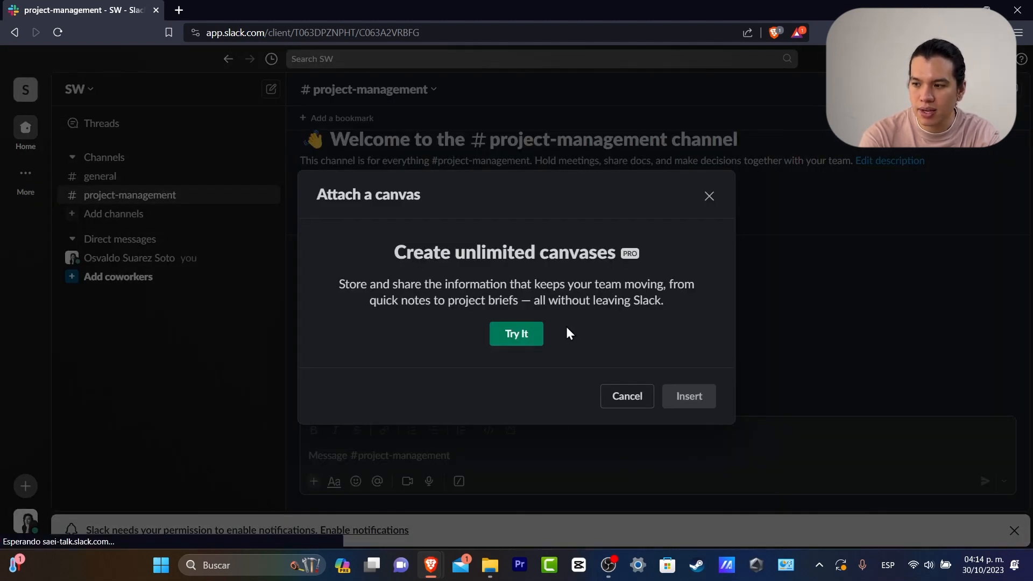
pyautogui.click(527, 334)
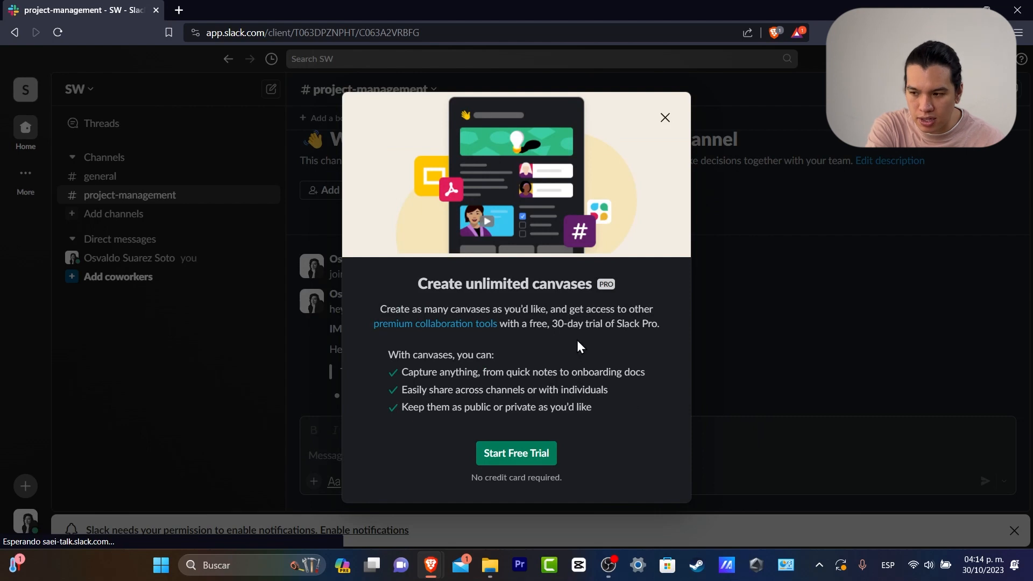
pyautogui.click(544, 460)
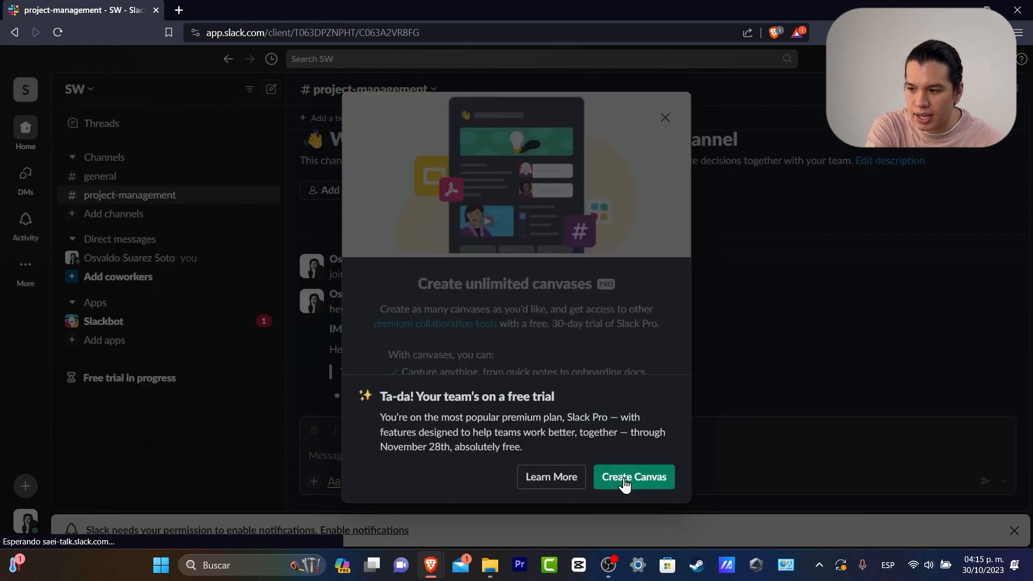
pyautogui.click(624, 480)
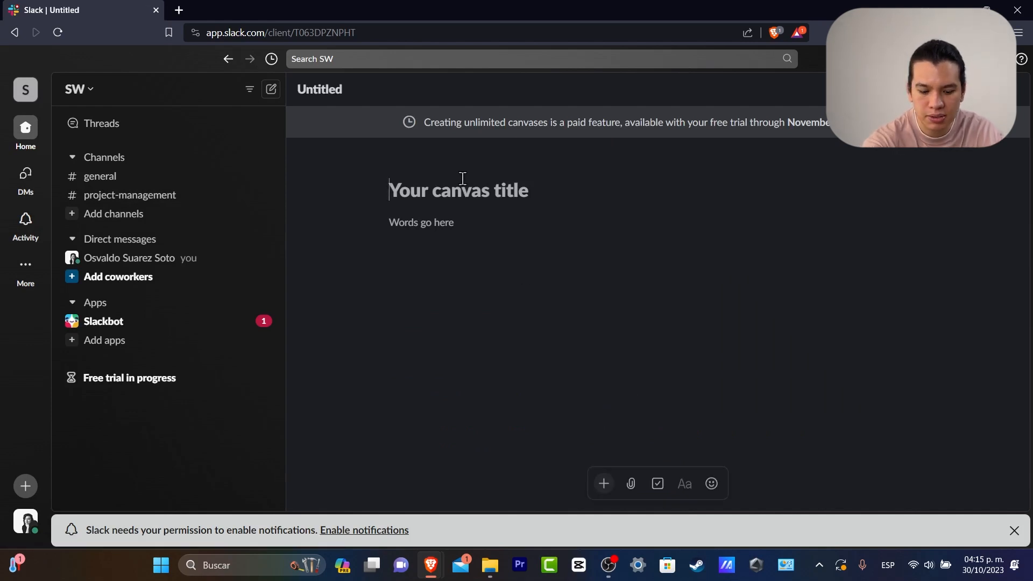
# - Title the canvas "GENERAL RULES" and write "This are the general rules" and "for our channels on Slack" on two lines below
pyautogui.write('GENERAL ')
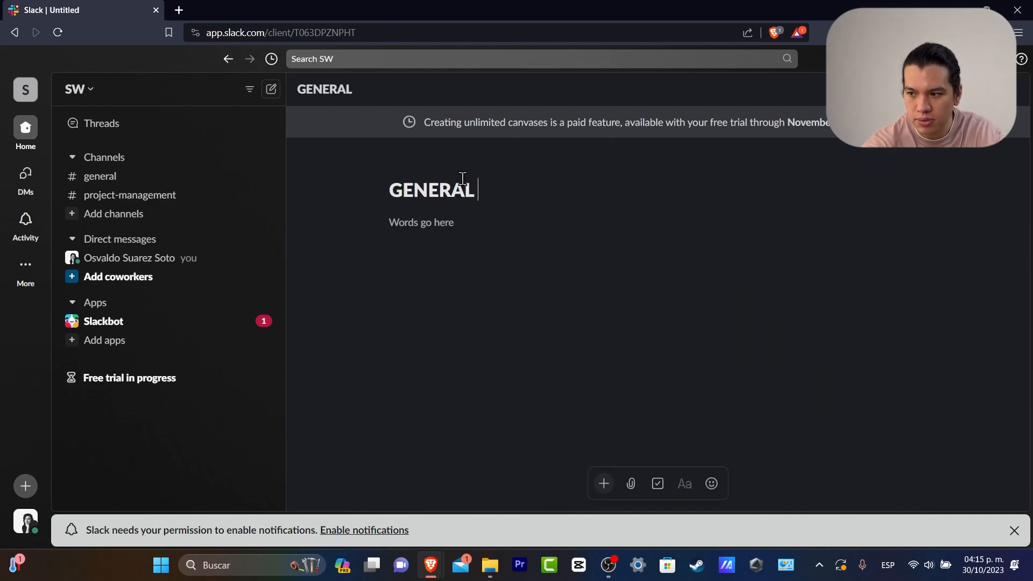
pyautogui.write('RULES')
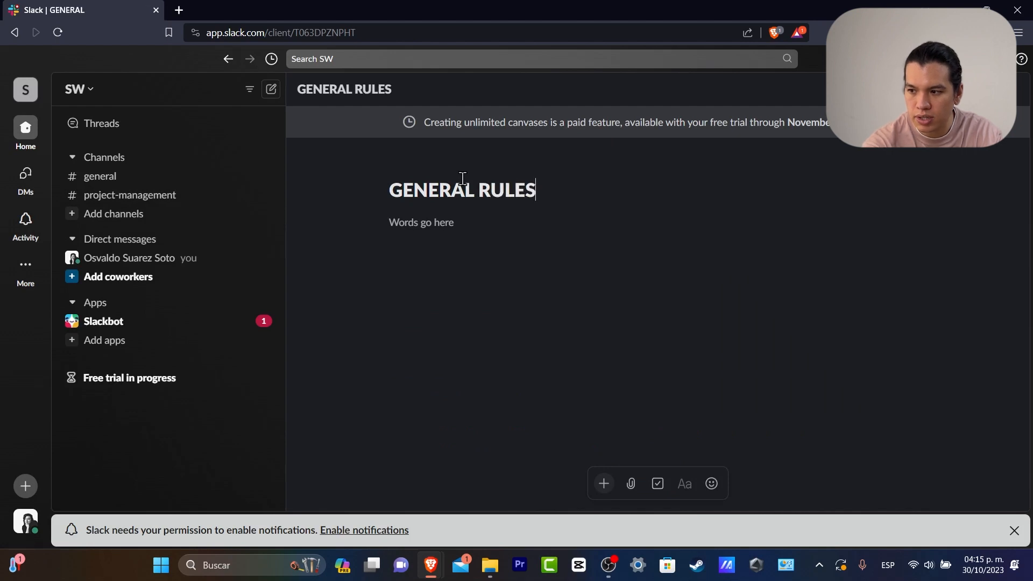
pyautogui.click(496, 263)
pyautogui.write('This are ')
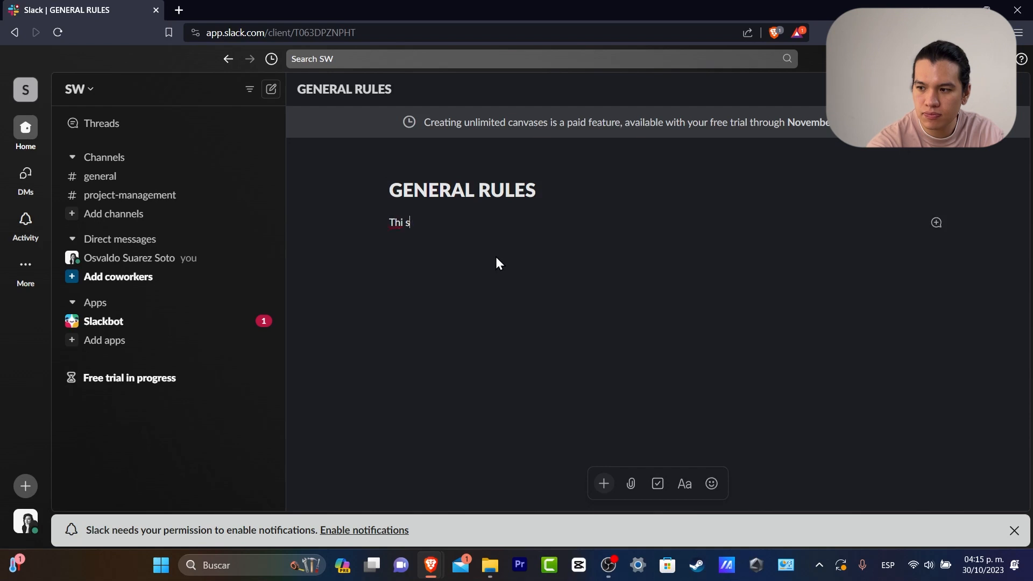
pyautogui.write('the ')
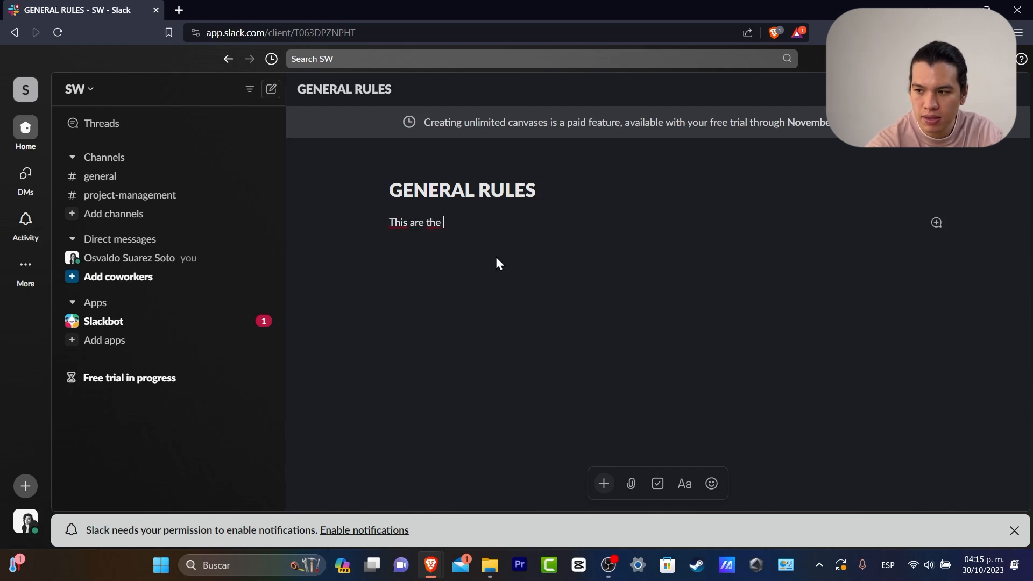
pyautogui.write('general rules')
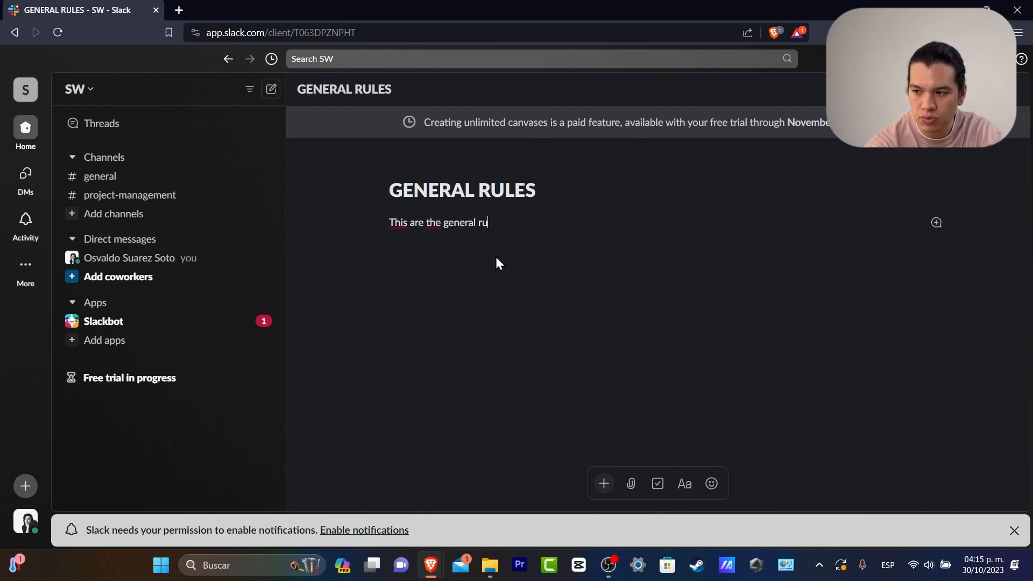
pyautogui.press('Return')
pyautogui.write('for a')
pyautogui.press('BackSpace')
pyautogui.write('our')
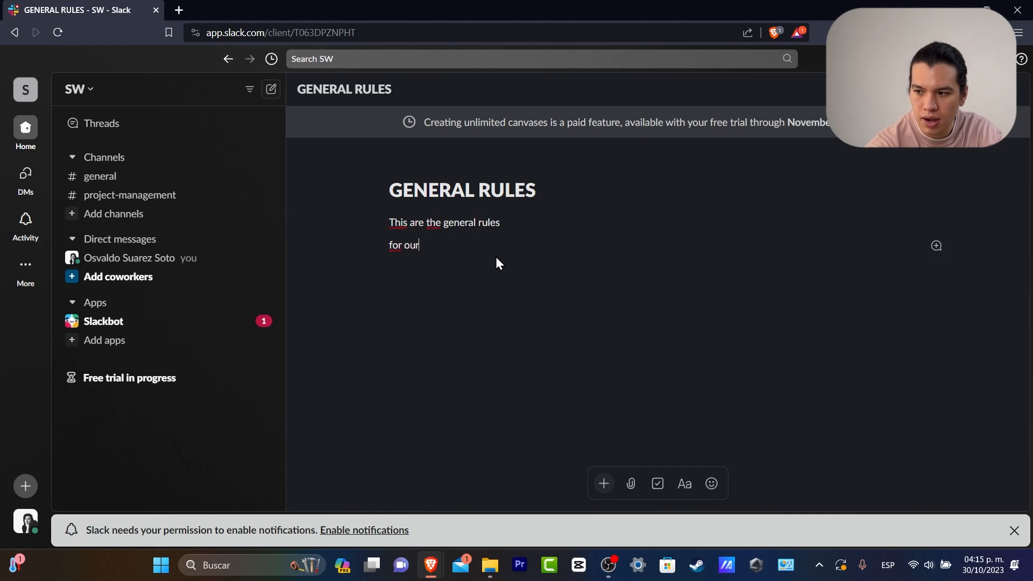
pyautogui.write(' channels on Slack')
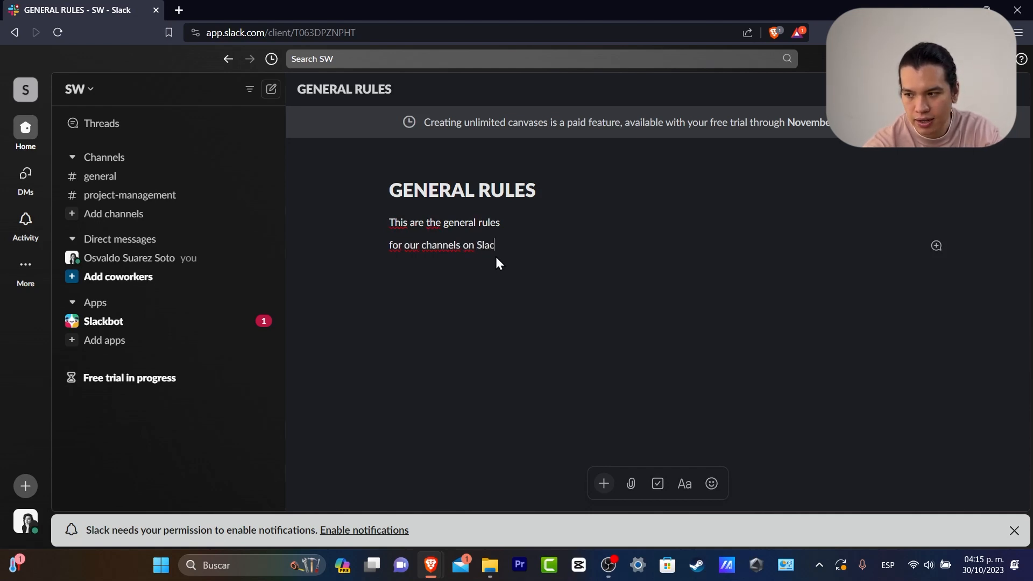
# - Read Slackbot's message about the free trial and return to the project-management channel
pyautogui.click(157, 326)
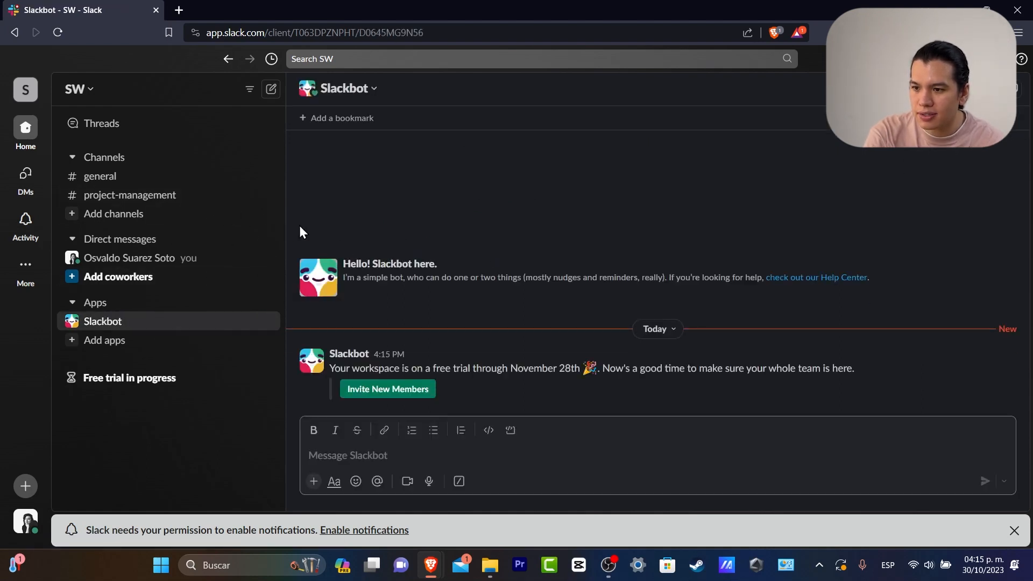
pyautogui.click(27, 136)
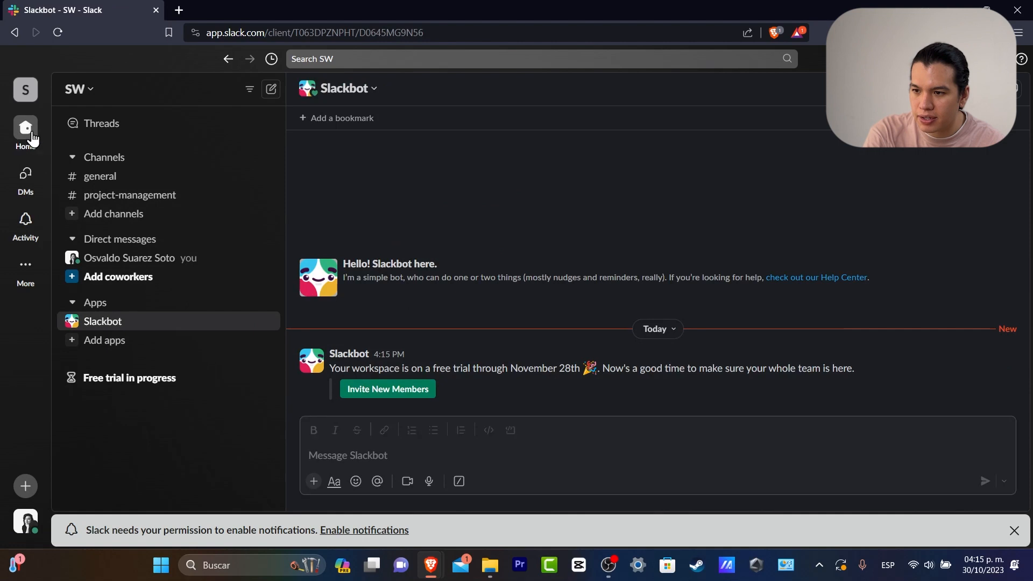
pyautogui.click(125, 195)
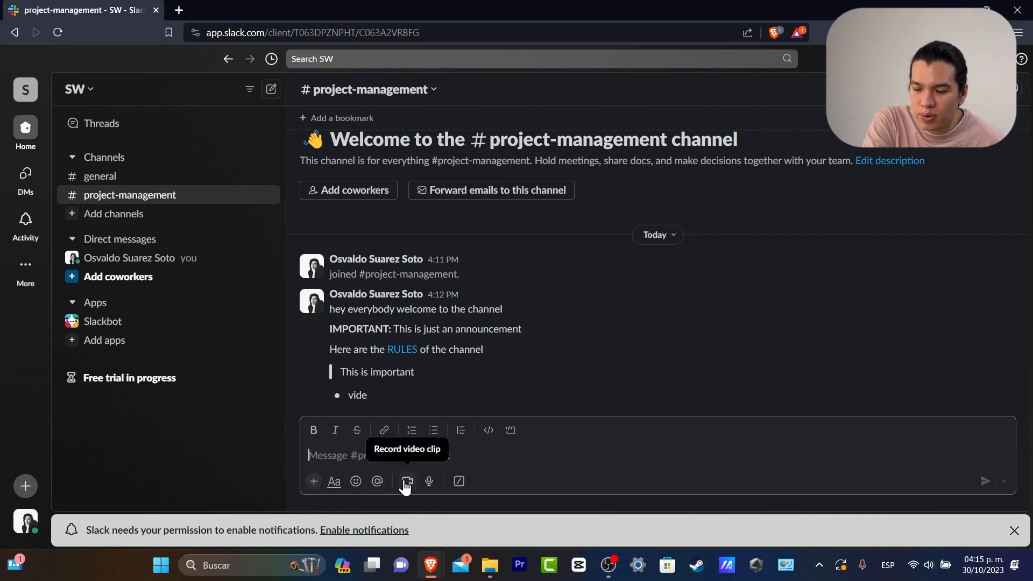
# - Run the /expand slash command to expand all files in the project-management channel
pyautogui.click(459, 484)
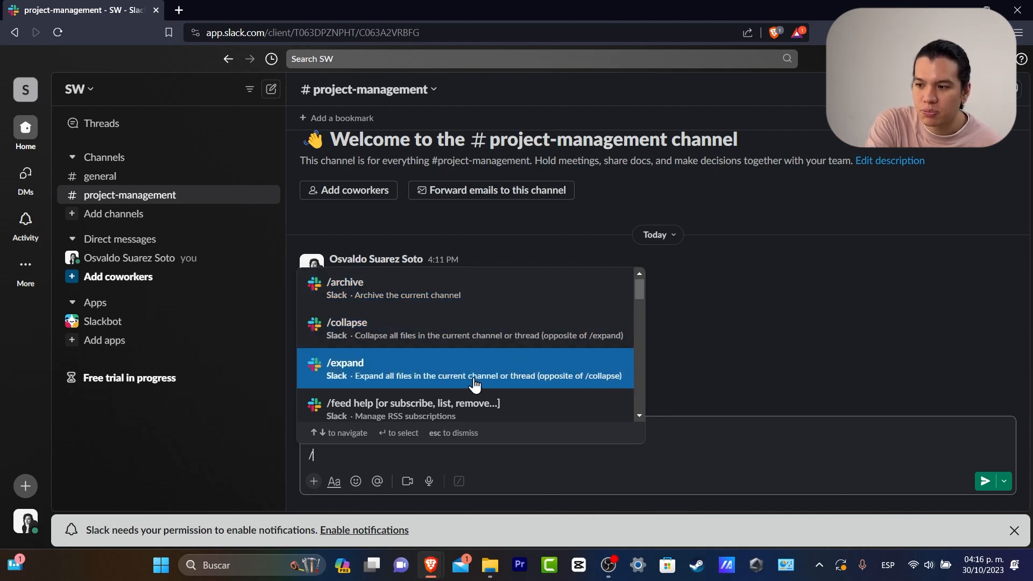
pyautogui.click(544, 381)
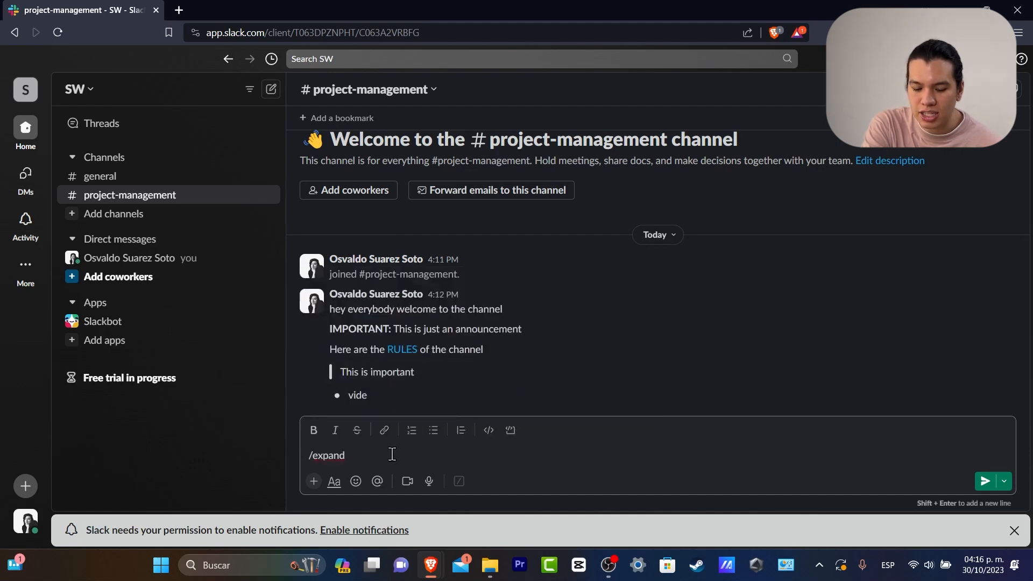
pyautogui.press('Return')
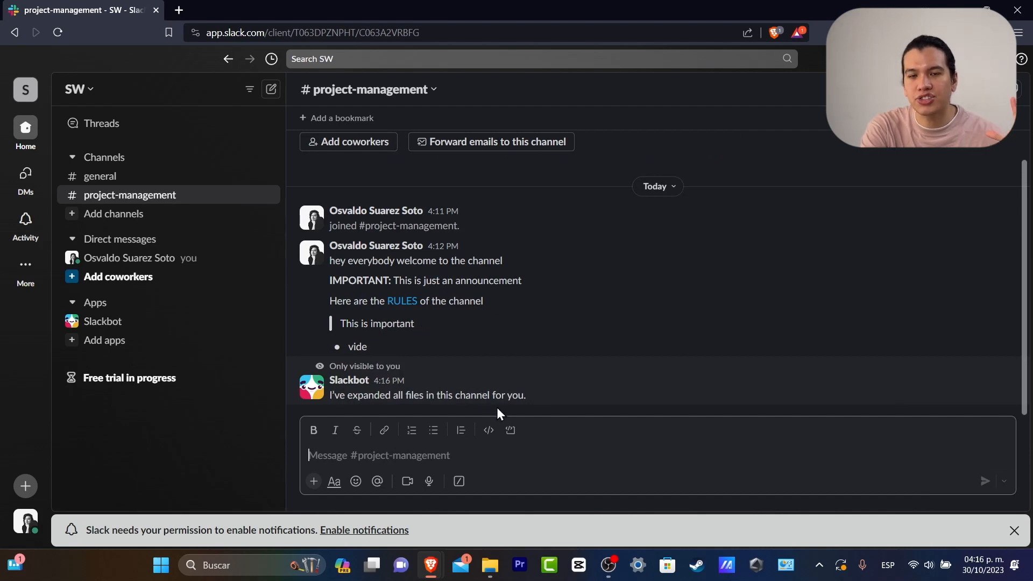
# - Start a /remove slash command with a user mention in the project-management channel, and clear the draft
pyautogui.click(462, 482)
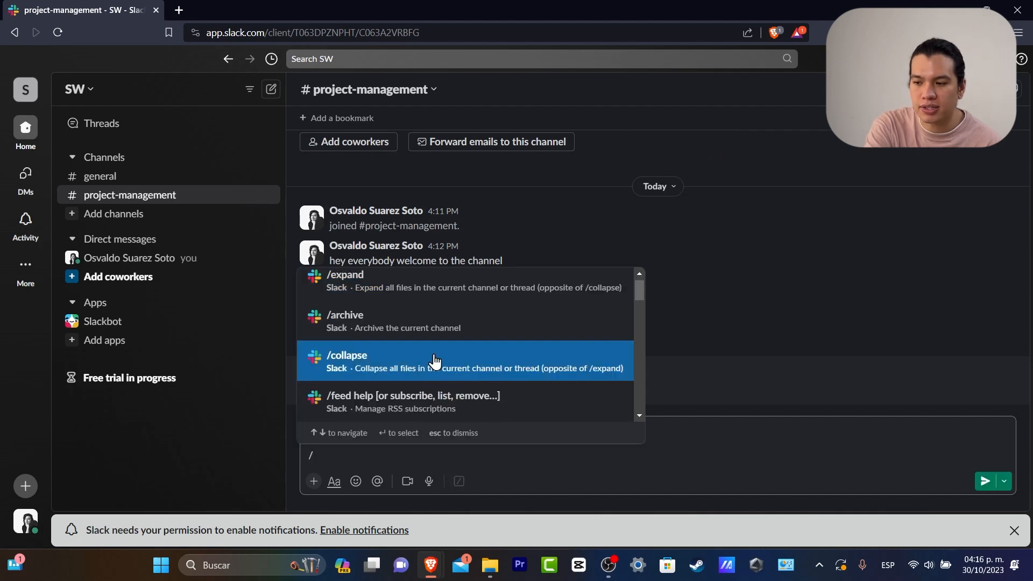
pyautogui.scroll(-3, 449, 356)
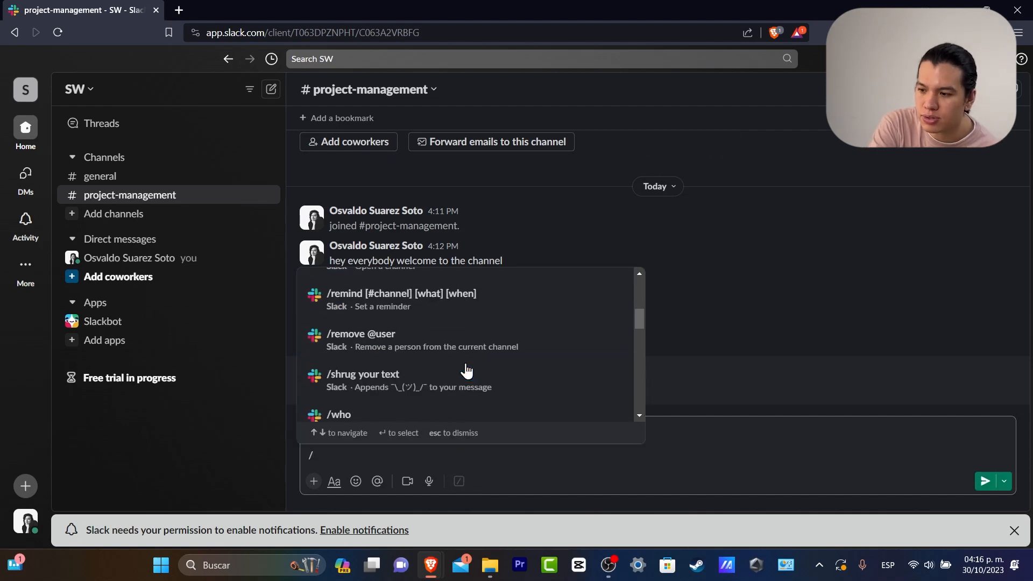
pyautogui.click(493, 351)
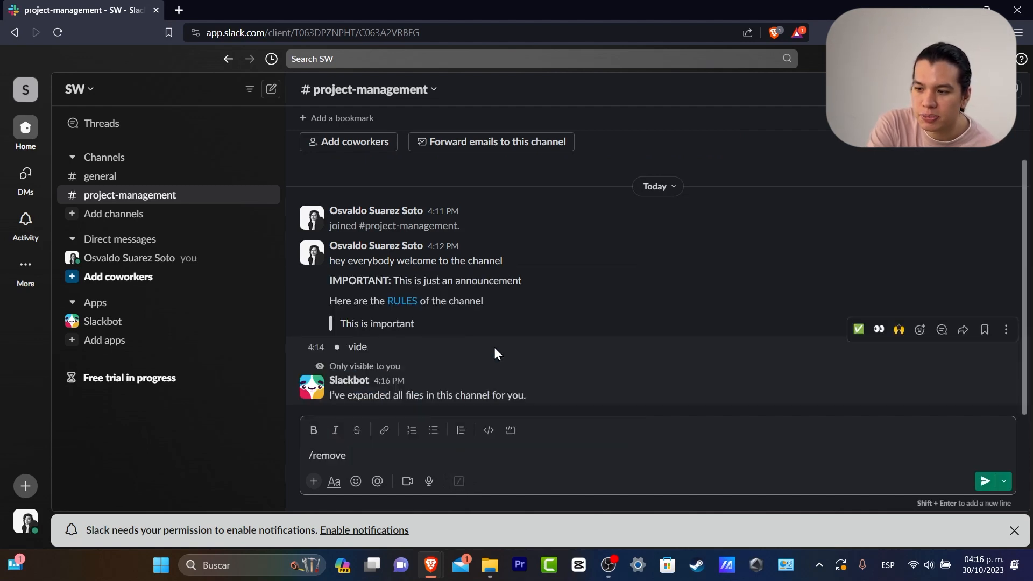
pyautogui.write('@')
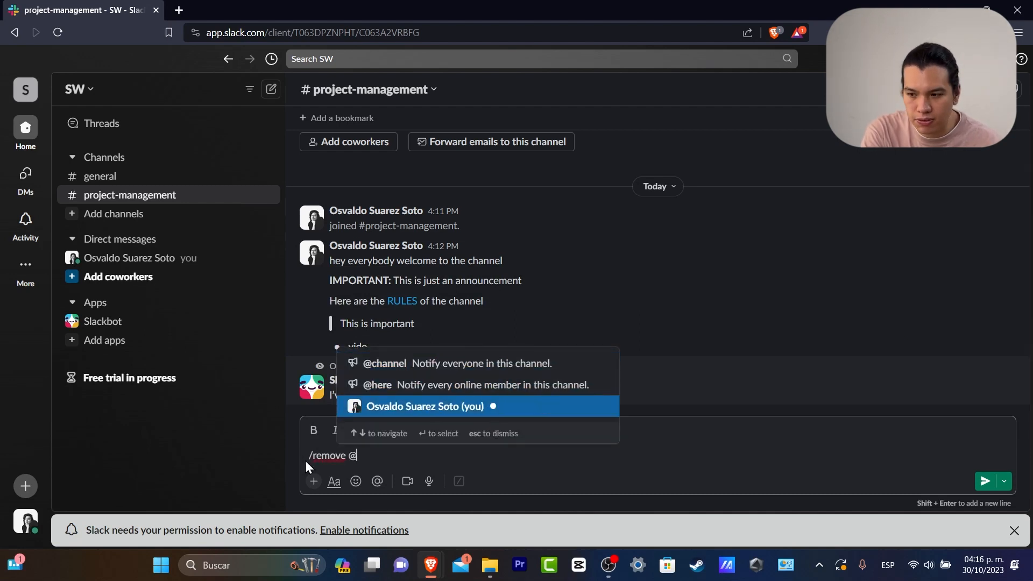
pyautogui.tripleClick(360, 455)
pyautogui.press('BackSpace')
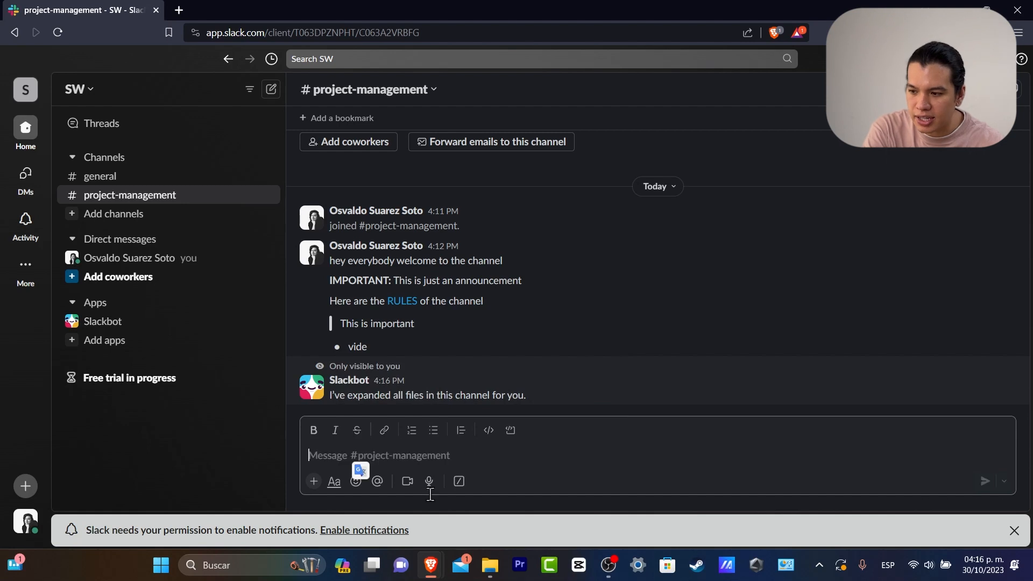
# - Look through the available slash commands in the project-management channel's message box
pyautogui.write('/')
pyautogui.scroll(-1, 451, 382)
pyautogui.scroll(-3, 455, 382)
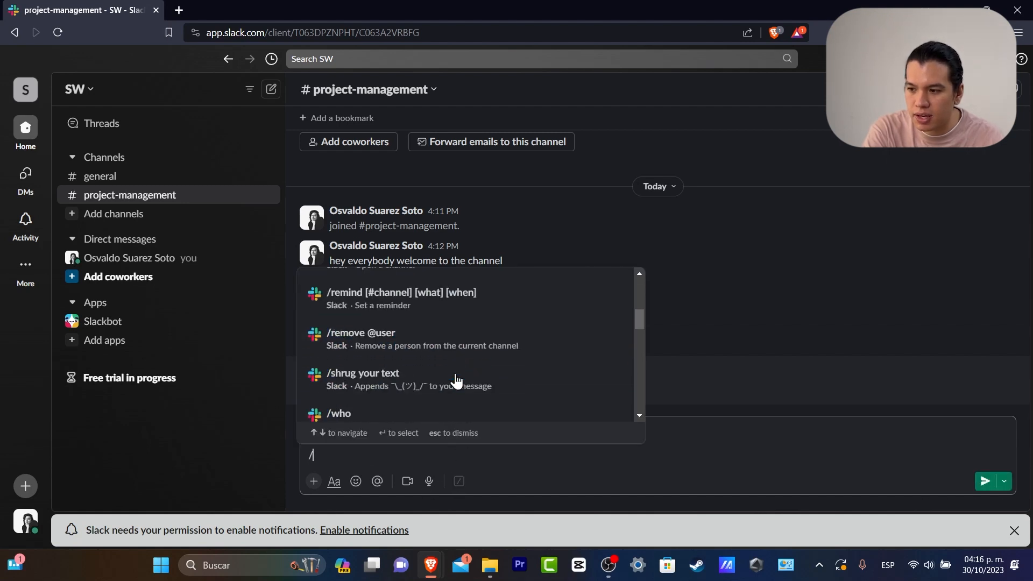
pyautogui.scroll(-3, 462, 377)
pyautogui.scroll(3, 463, 361)
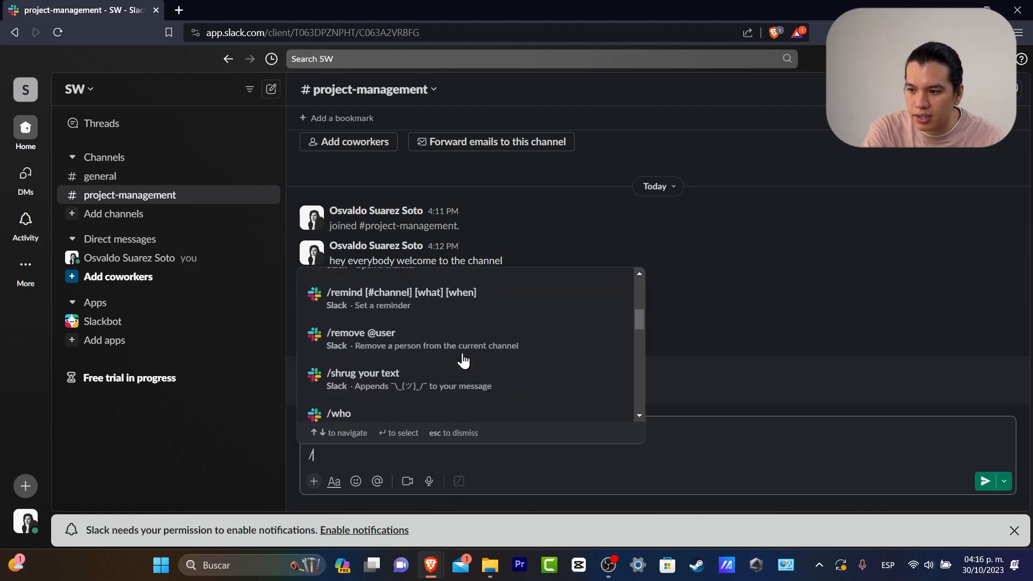
pyautogui.scroll(-3, 461, 357)
pyautogui.click(418, 301)
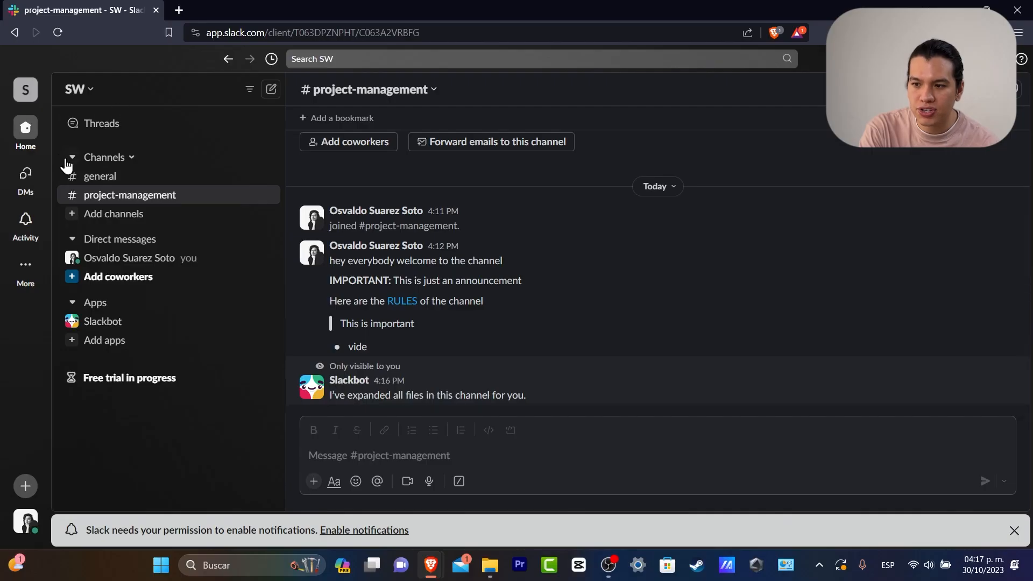
# - Collapse the Channels and Direct messages sections and open the page for adding apps
pyautogui.click(73, 158)
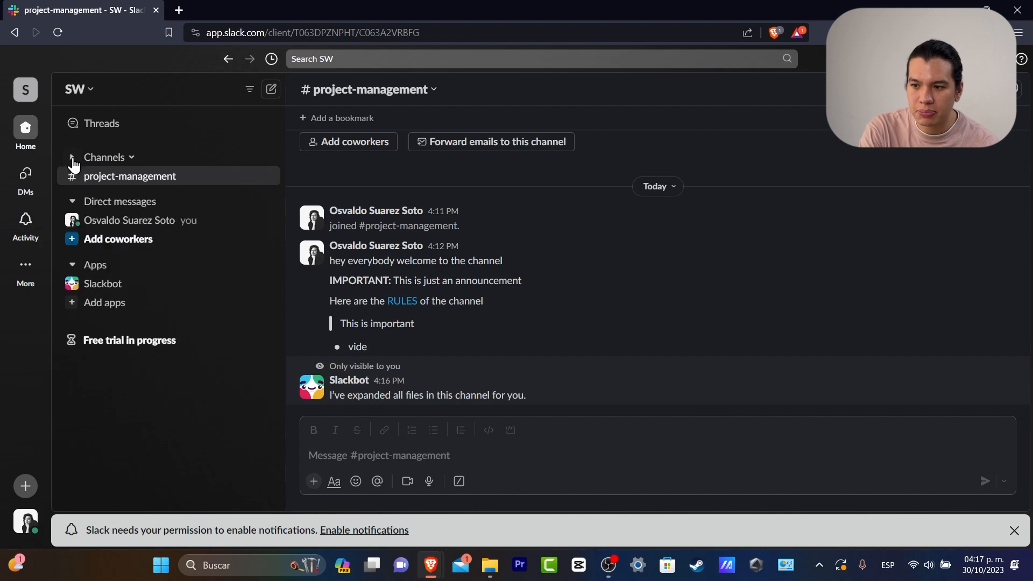
pyautogui.click(74, 203)
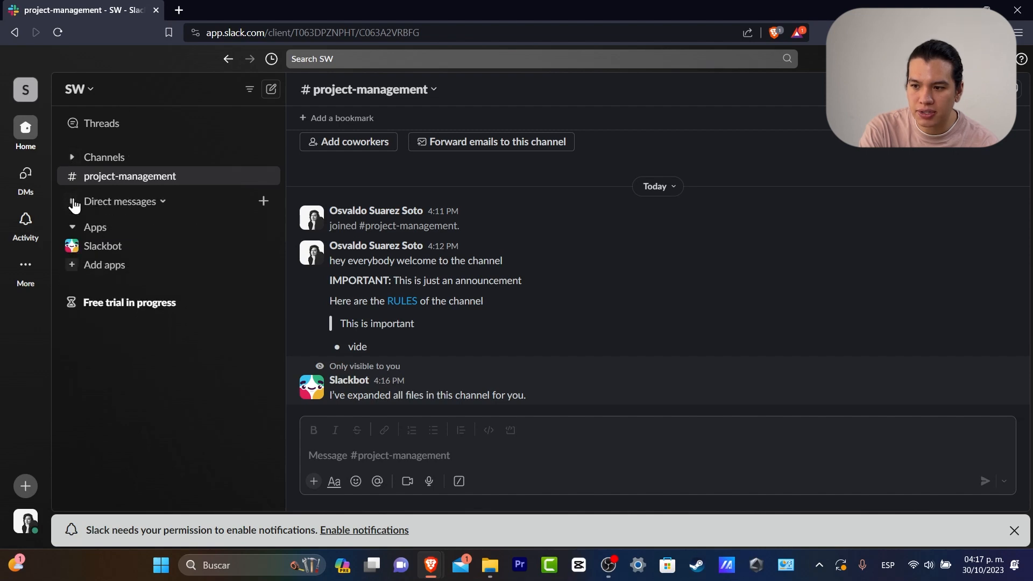
pyautogui.click(76, 268)
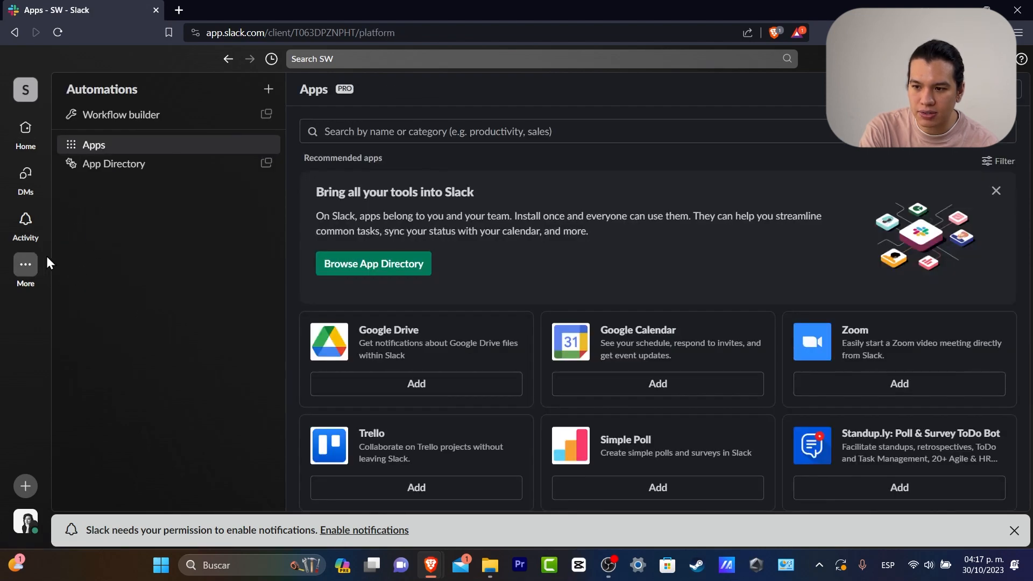
pyautogui.click(24, 268)
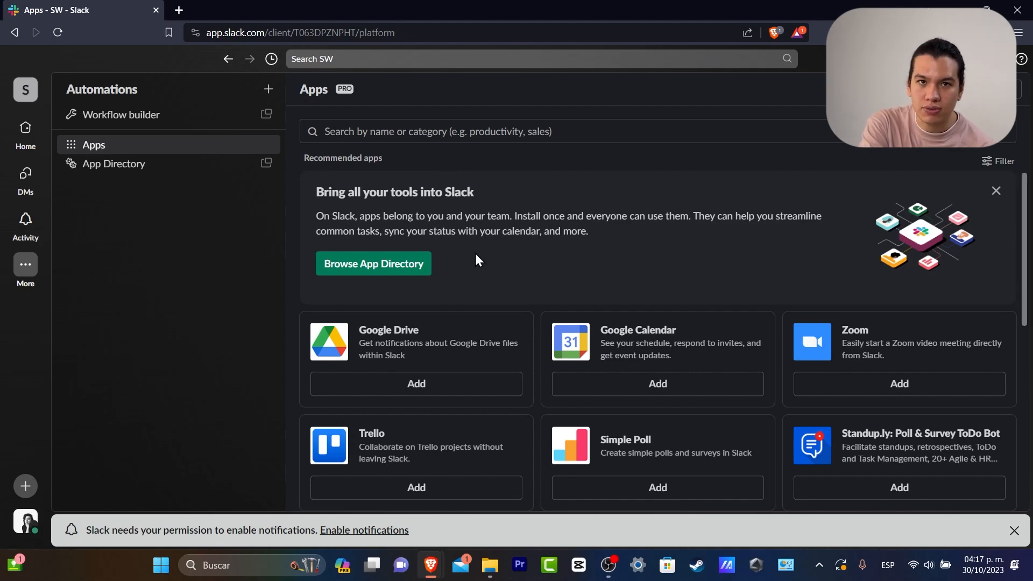
# - Add the Google Drive app to the SW workspace, allowing its permissions and authorizing it with the work Google account
pyautogui.click(436, 383)
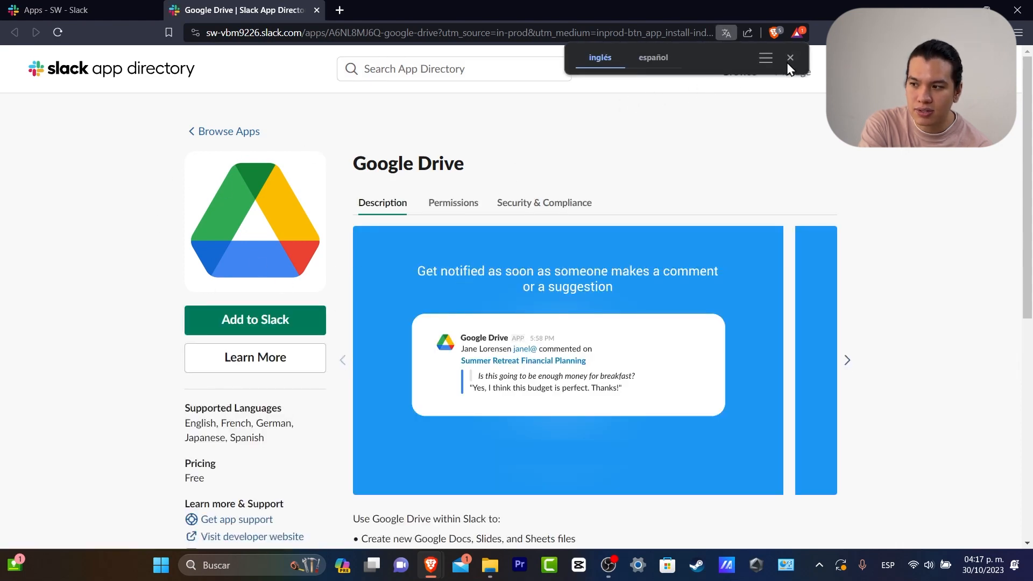
pyautogui.click(792, 56)
pyautogui.click(277, 321)
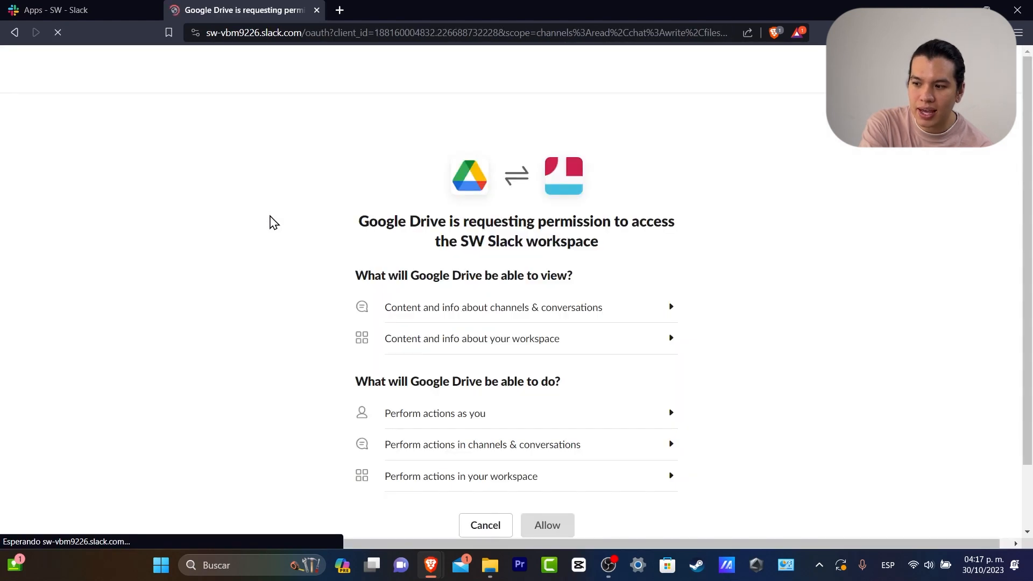
pyautogui.click(548, 525)
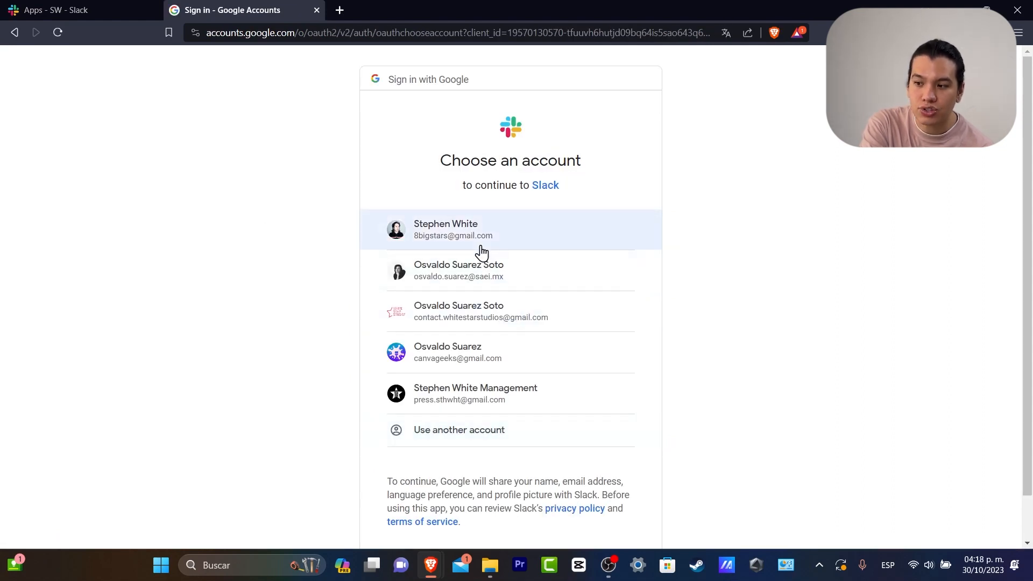
pyautogui.click(517, 282)
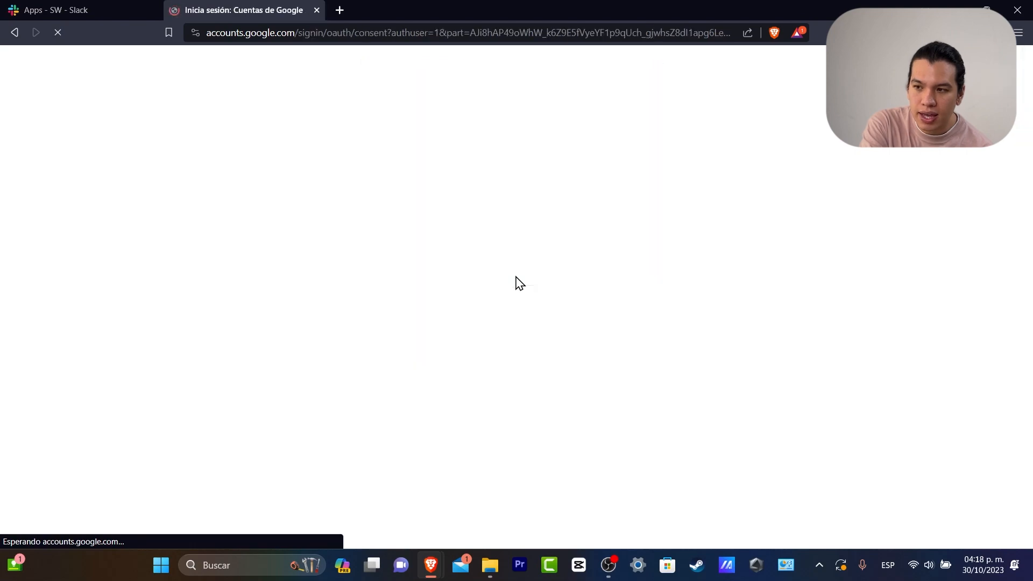
pyautogui.click(585, 451)
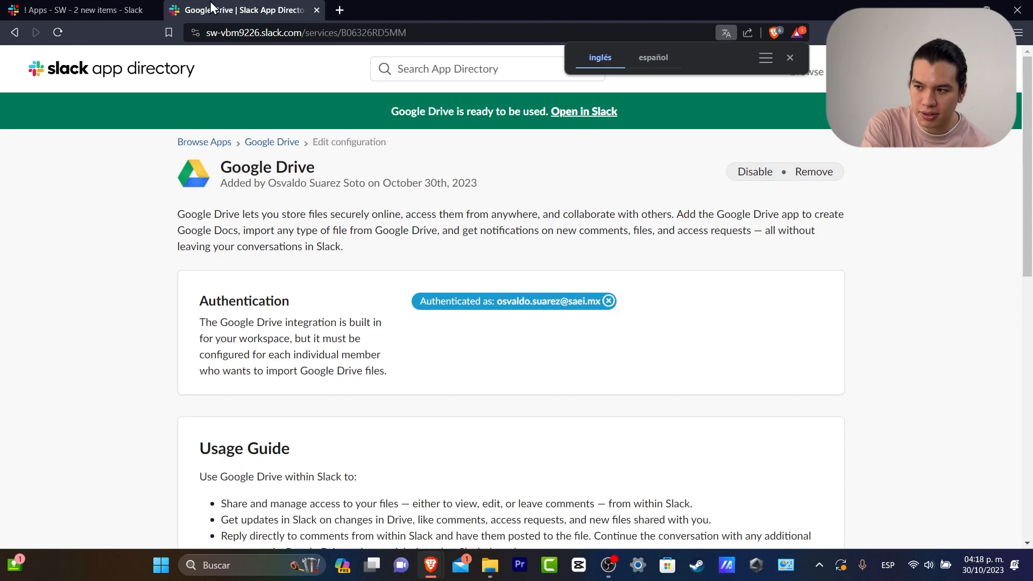
# - Return to the SW workspace, reload it, and open the Google Drive app's messages from the home view
pyautogui.click(121, 2)
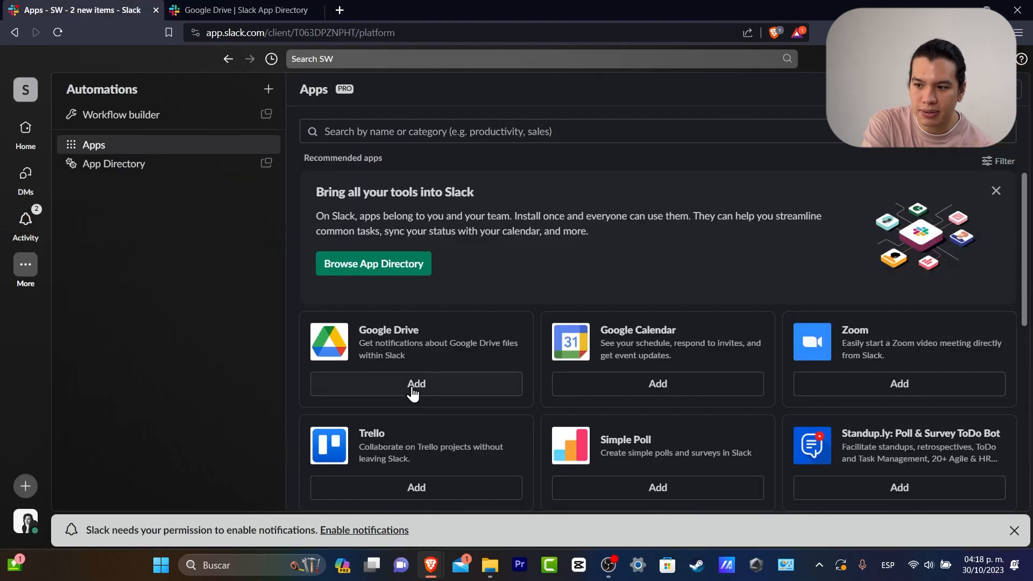
pyautogui.click(61, 34)
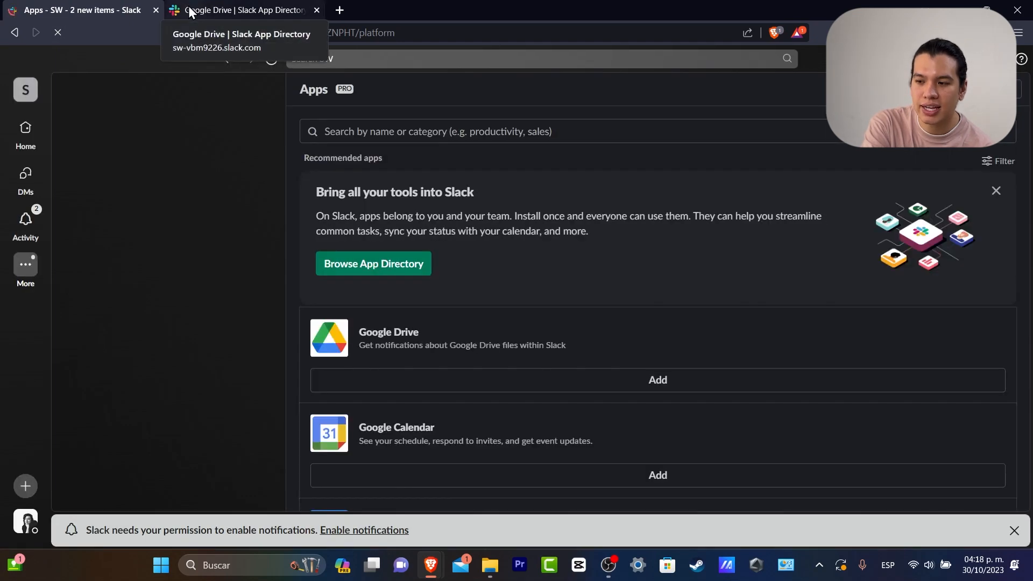
pyautogui.click(417, 381)
pyautogui.click(100, 6)
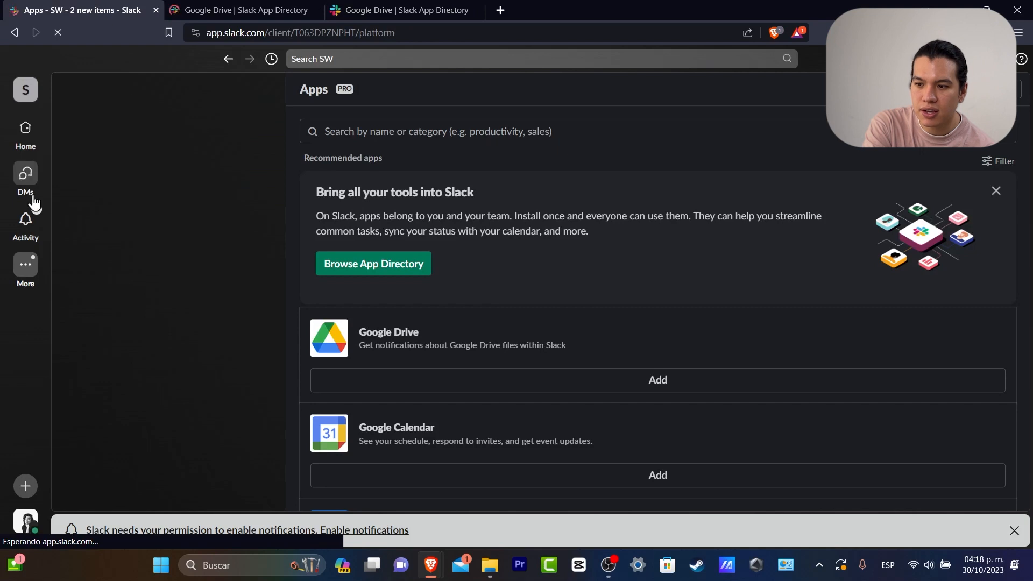
pyautogui.click(31, 141)
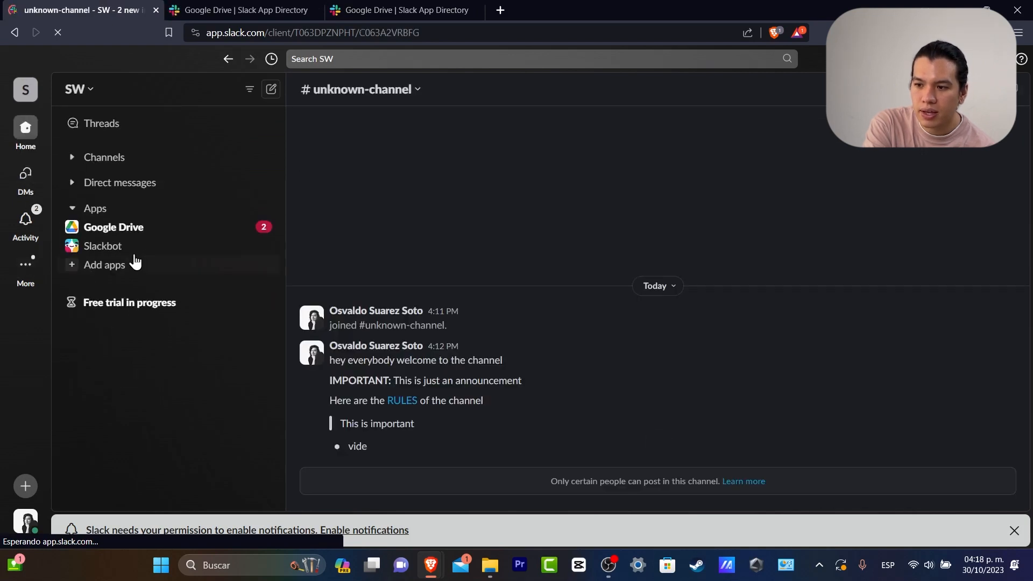
pyautogui.click(127, 232)
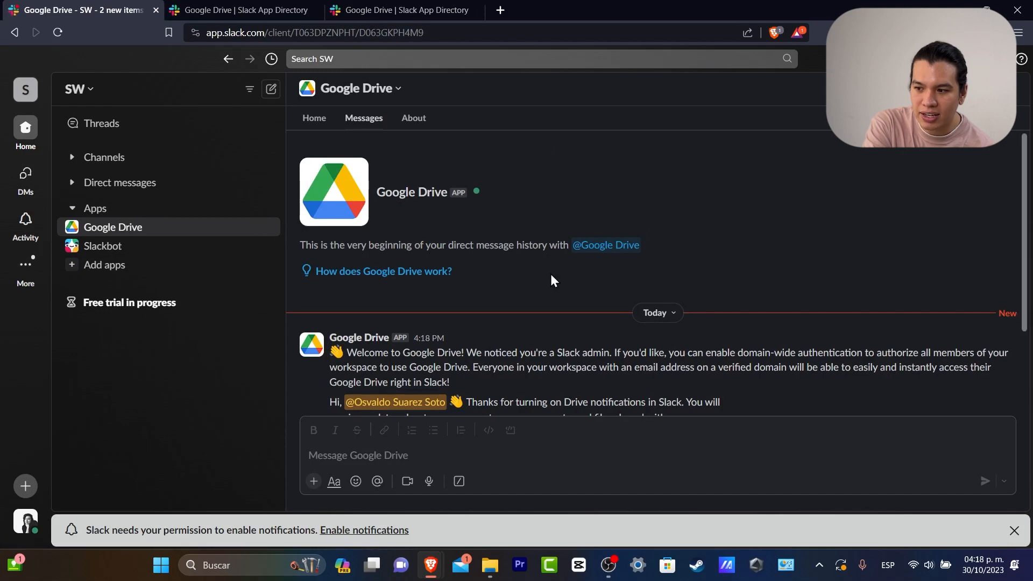
# - Read Google Drive's welcome message and its tips on replies, notifications and help
pyautogui.scroll(-3, 553, 277)
pyautogui.scroll(3, 553, 278)
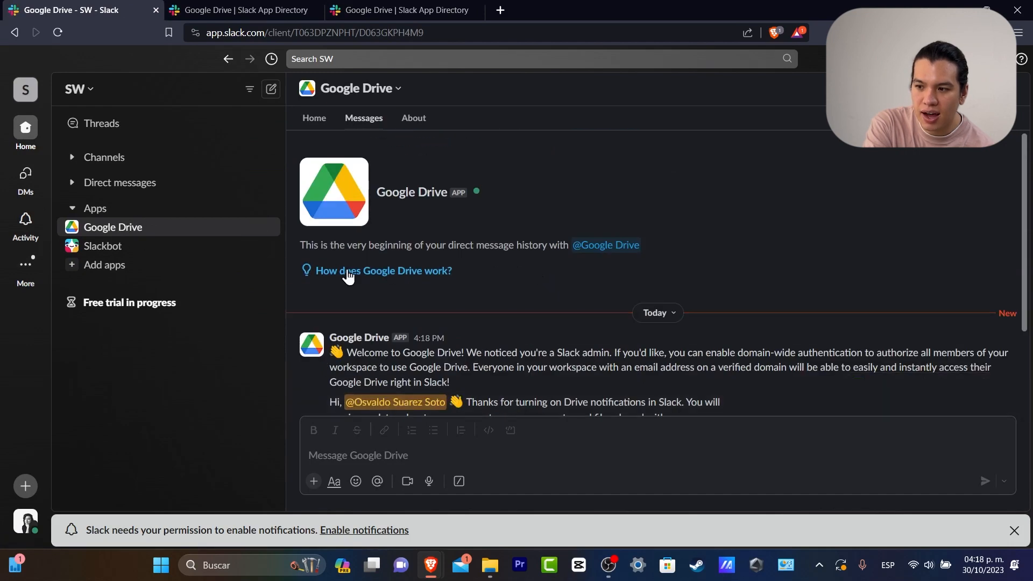
pyautogui.scroll(-3, 628, 308)
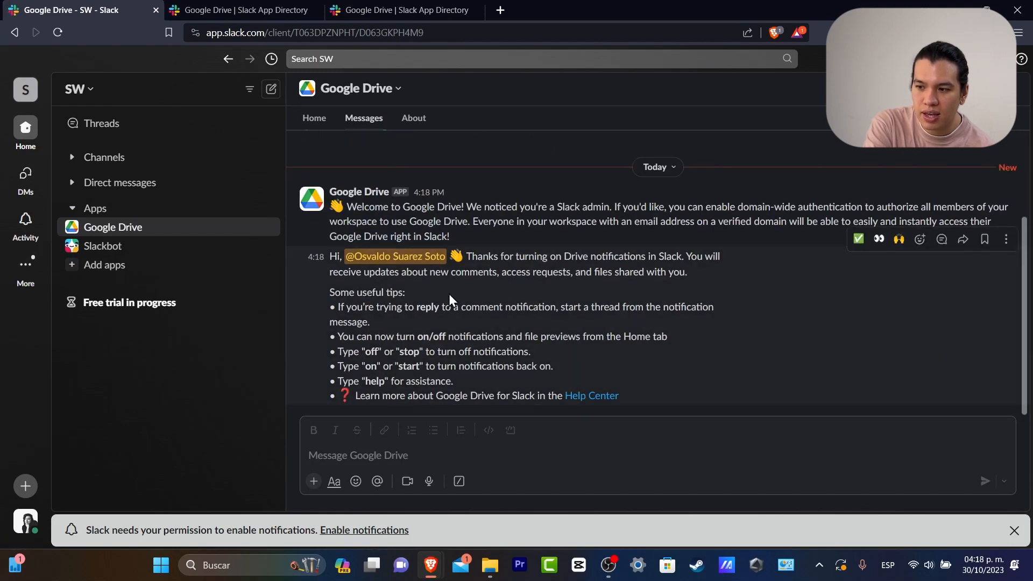
pyautogui.moveTo(356, 306); pyautogui.dragTo(716, 320)
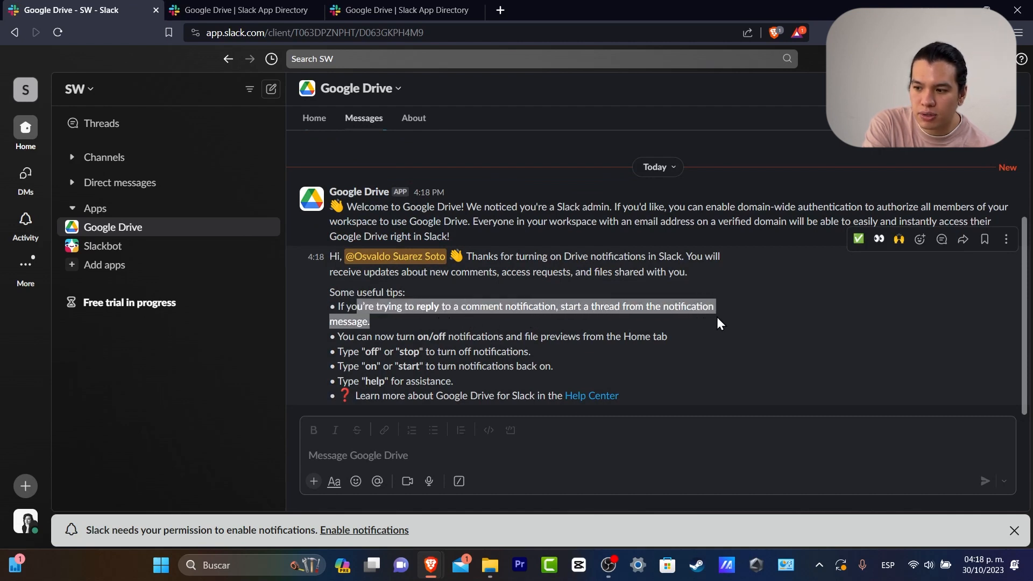
pyautogui.moveTo(425, 324); pyautogui.dragTo(483, 383)
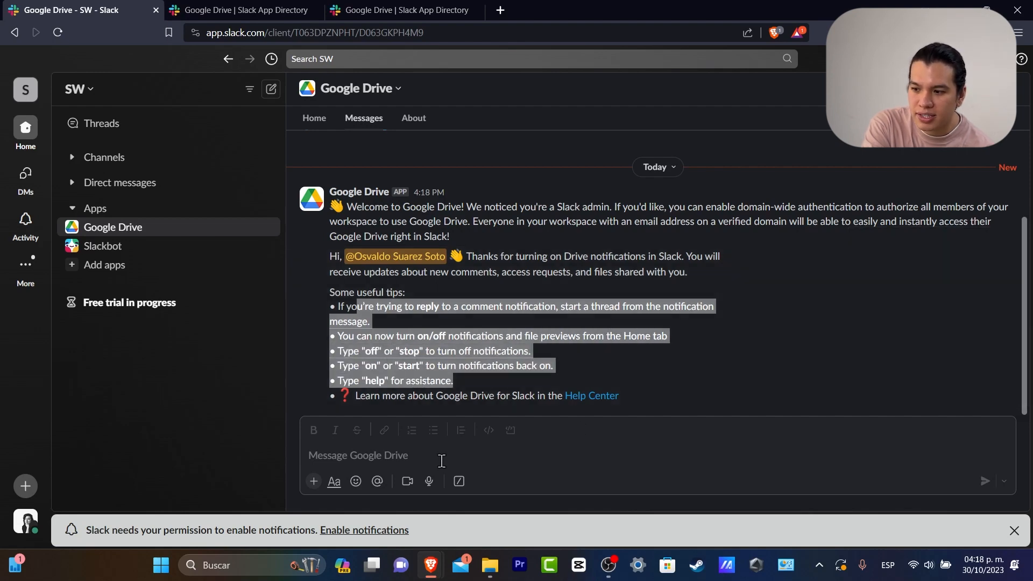
pyautogui.click(404, 457)
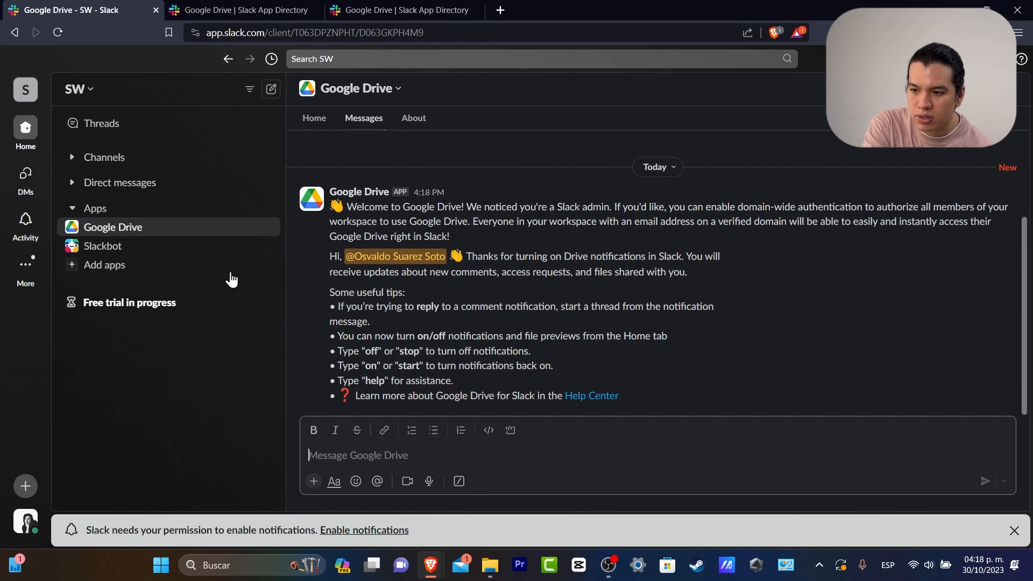
# - Expand the Channels section in the home view and open the general channel
pyautogui.click(29, 142)
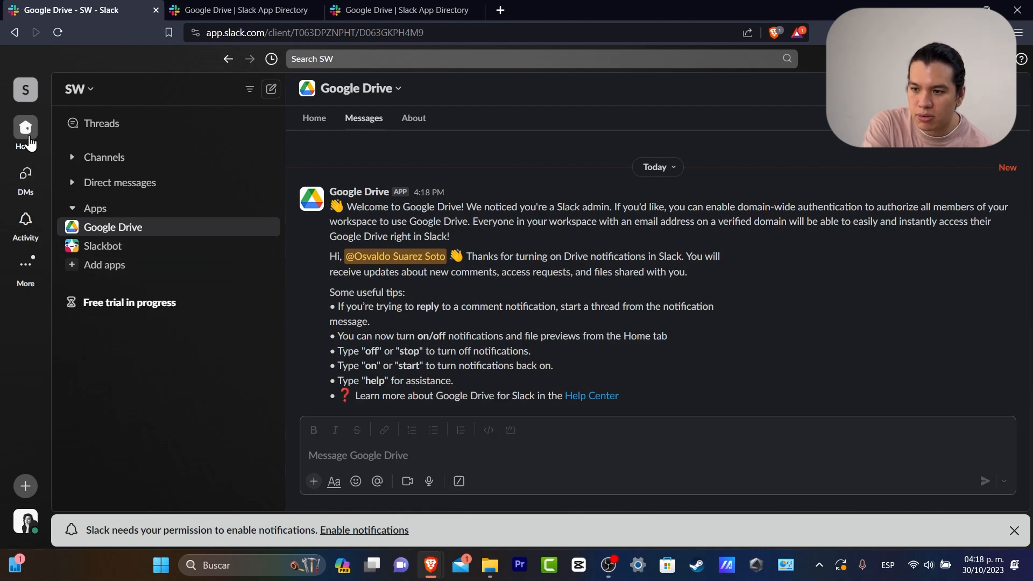
pyautogui.click(108, 156)
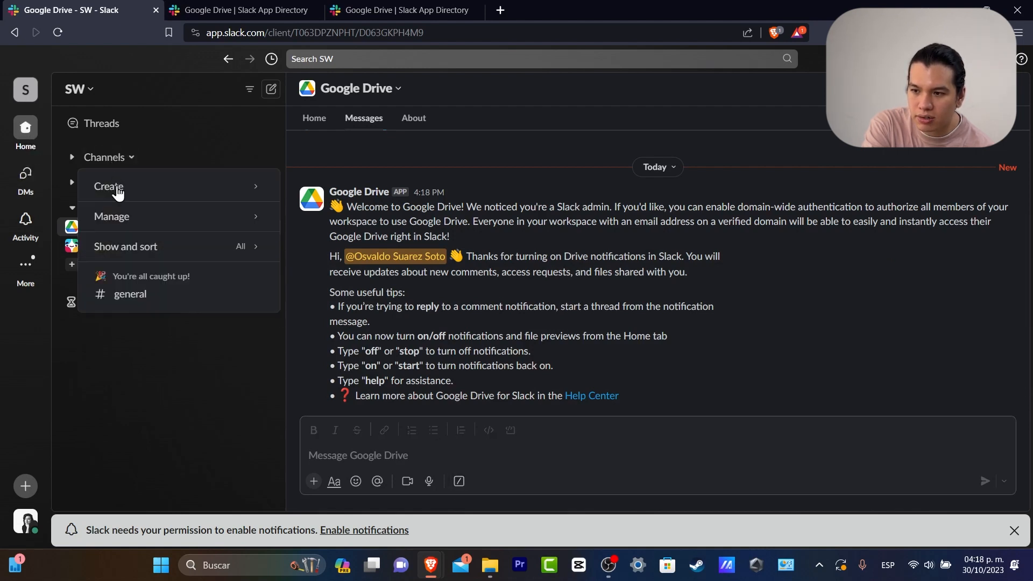
pyautogui.moveTo(156, 262)
pyautogui.click(72, 157)
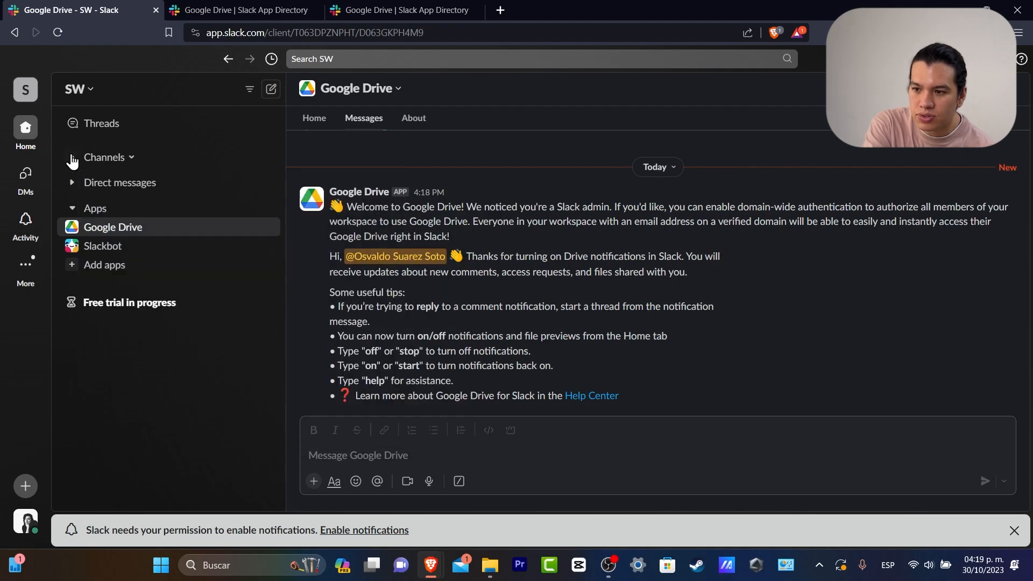
pyautogui.click(114, 182)
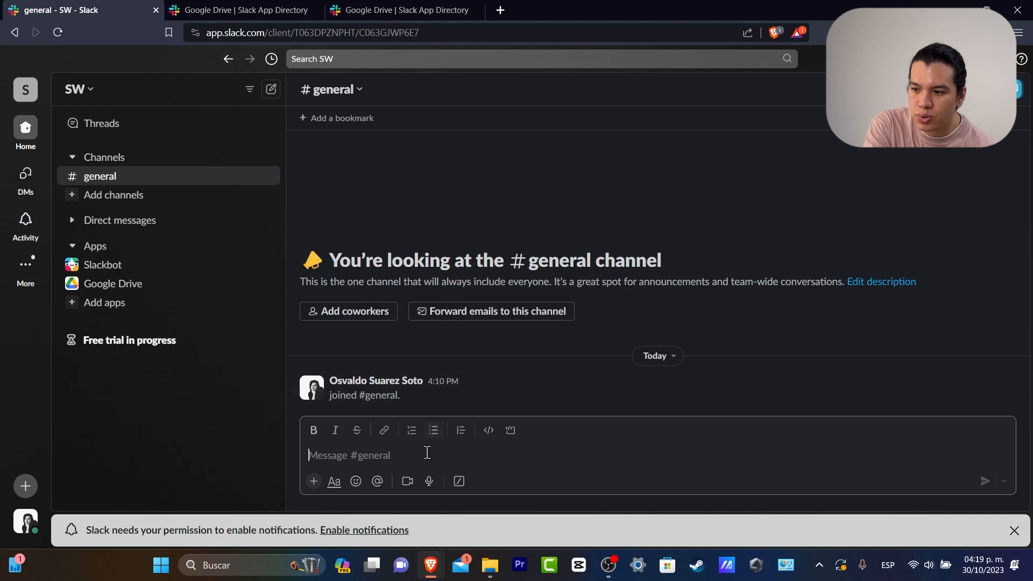
# - Look through the shortcuts for the general channel's message box, including the Google Drive file creation workflows
pyautogui.click(370, 455)
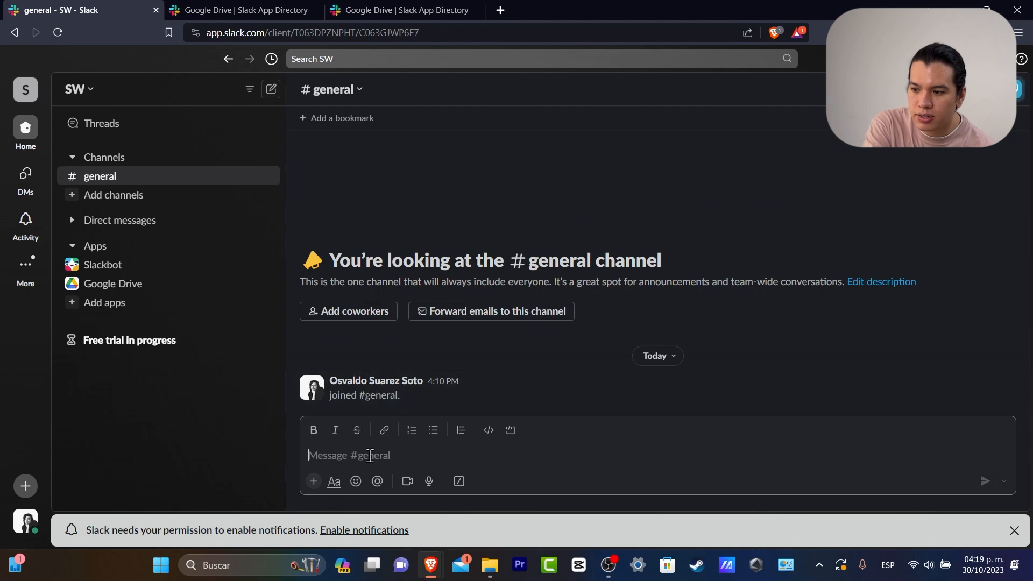
pyautogui.click(314, 481)
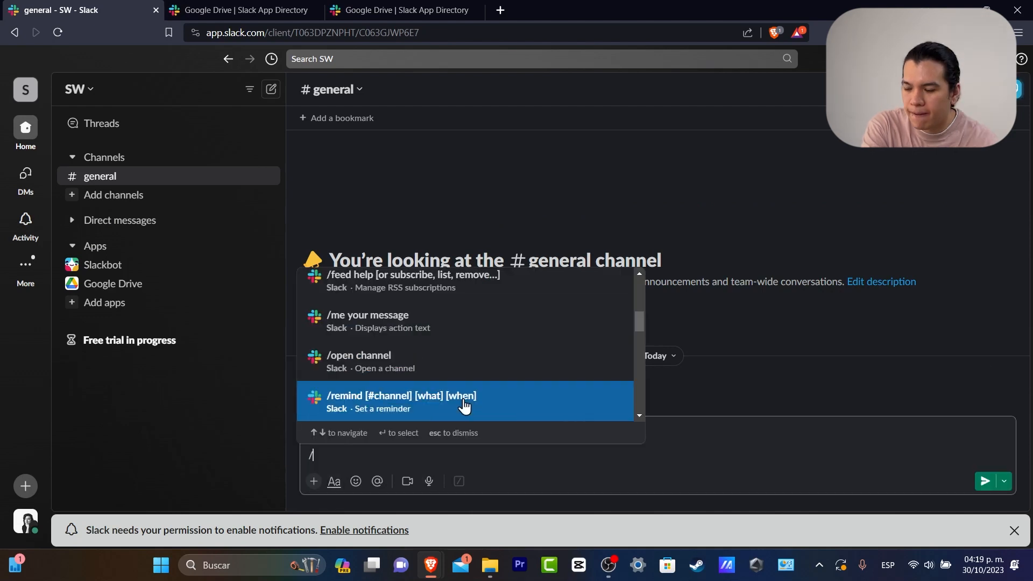
pyautogui.scroll(3, 465, 406)
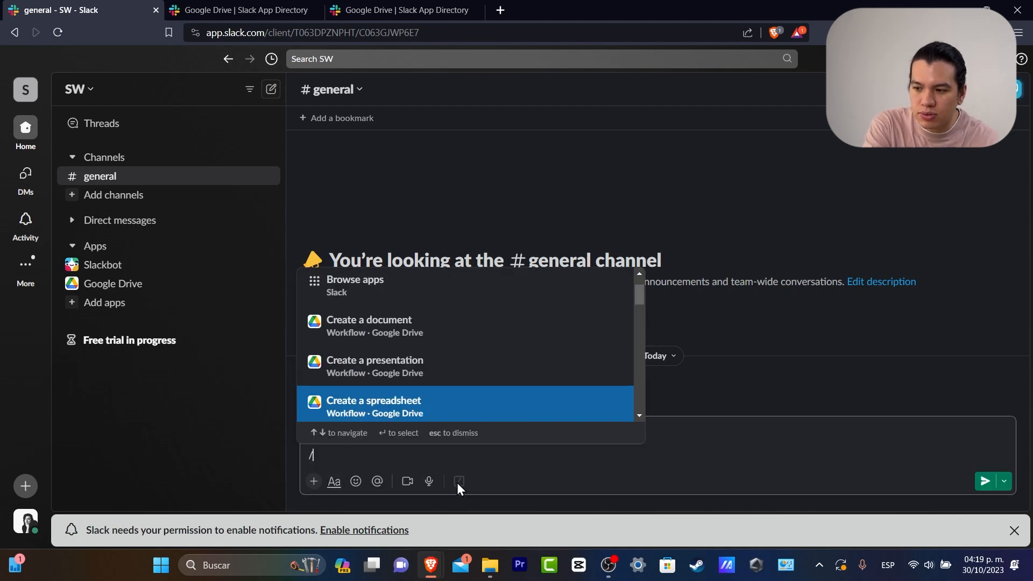
pyautogui.click(458, 483)
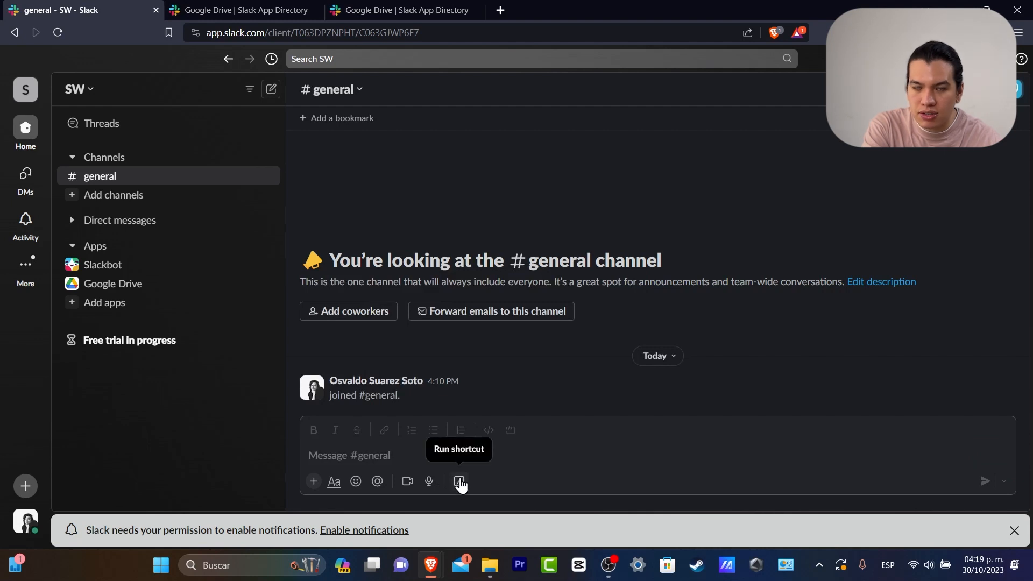
# - Create a Google spreadsheet titled "General ideas" with the message "ideas" and share it in the general channel
pyautogui.click(459, 482)
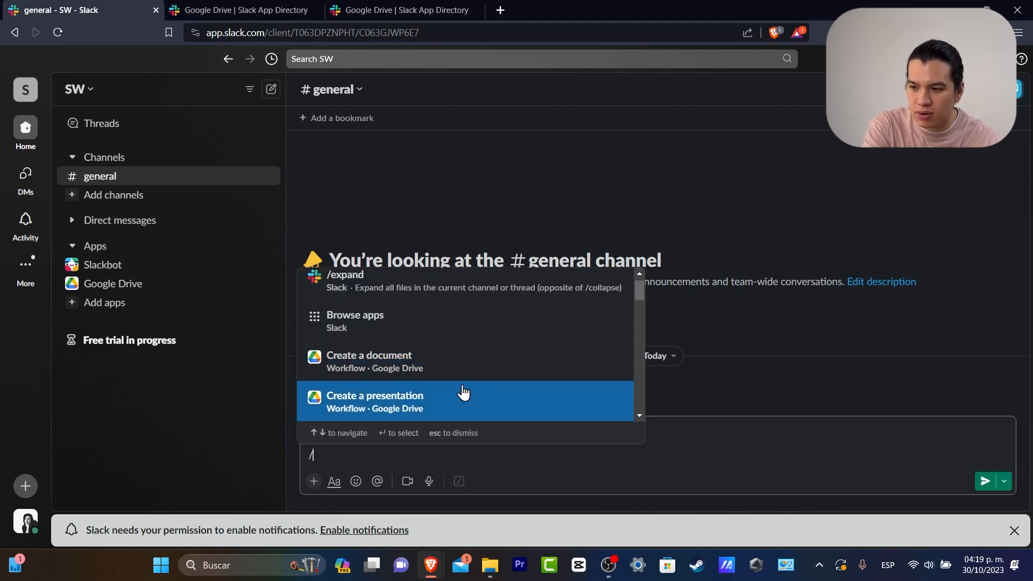
pyautogui.scroll(-5, 454, 396)
pyautogui.scroll(5, 638, 314)
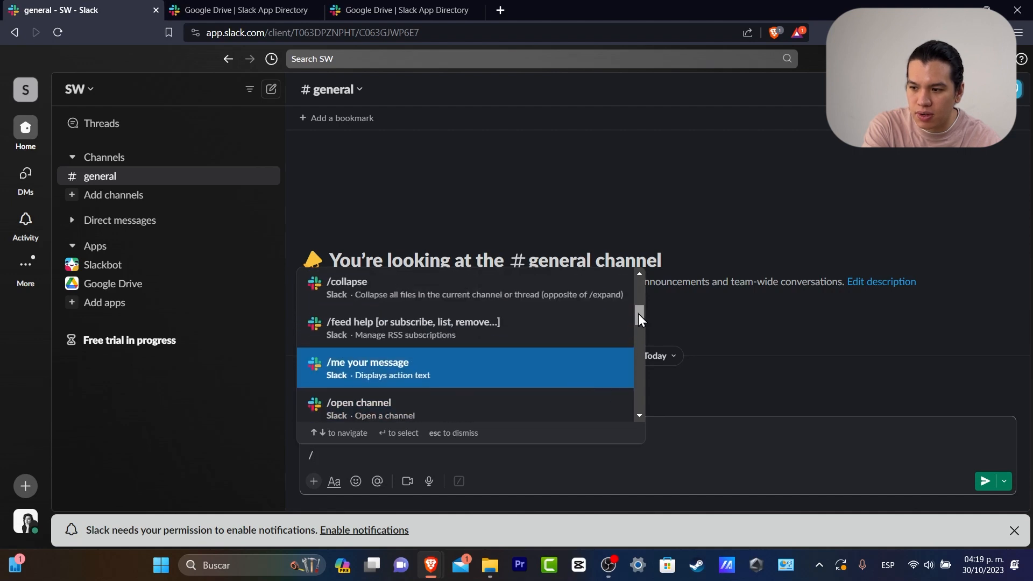
pyautogui.scroll(-3, 643, 297)
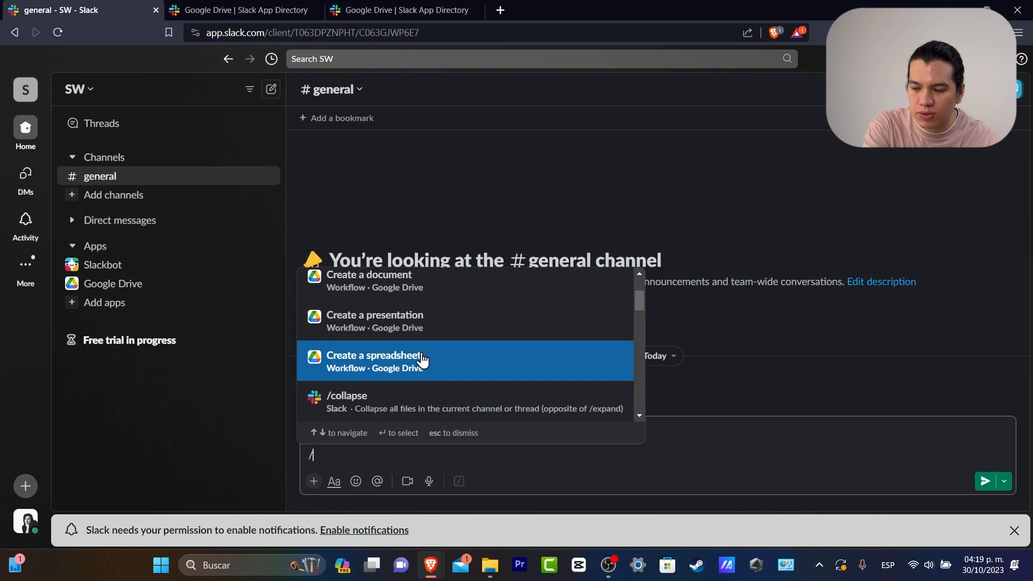
pyautogui.click(422, 361)
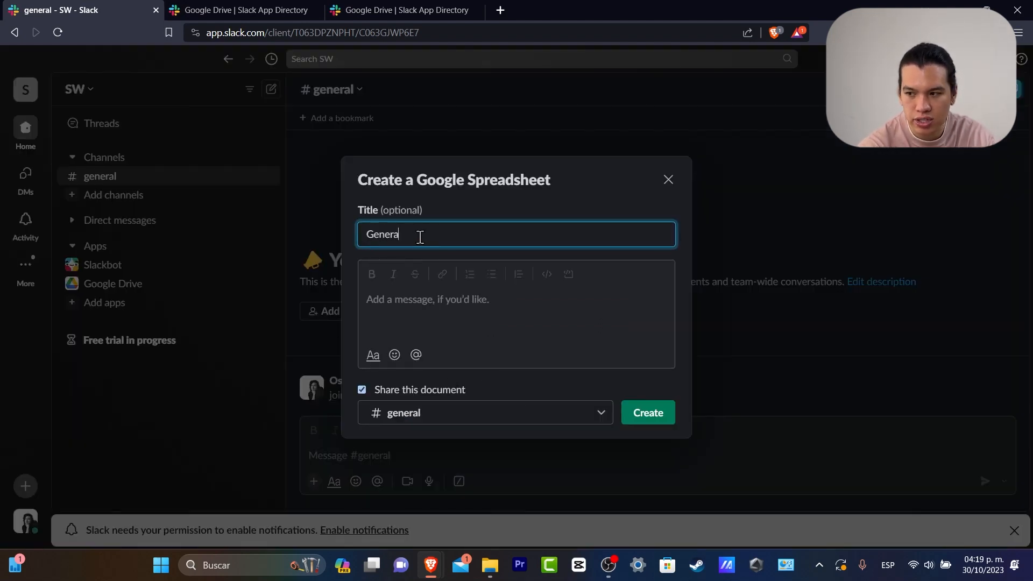
pyautogui.click(576, 341)
pyautogui.write('ideas')
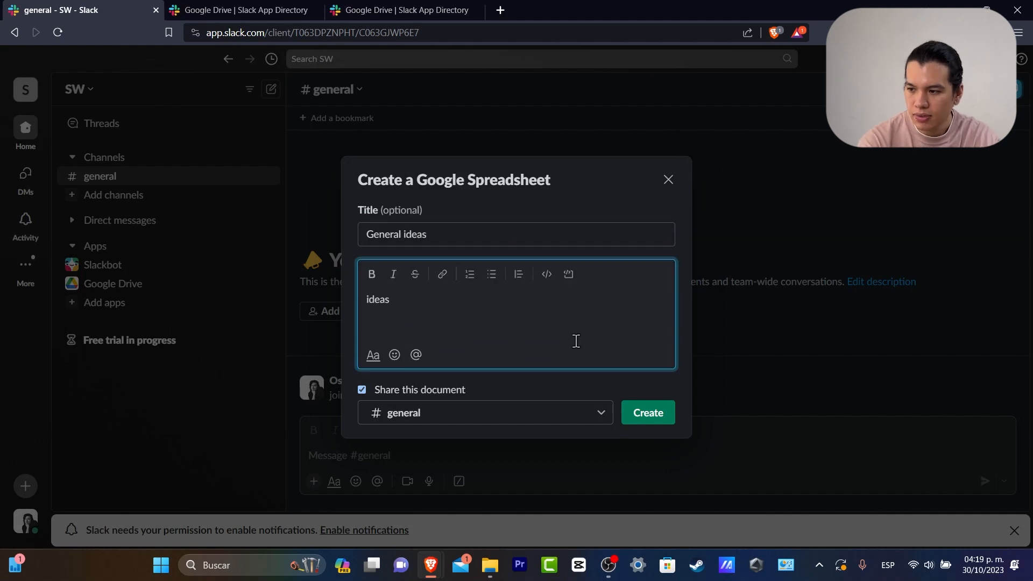
pyautogui.click(640, 412)
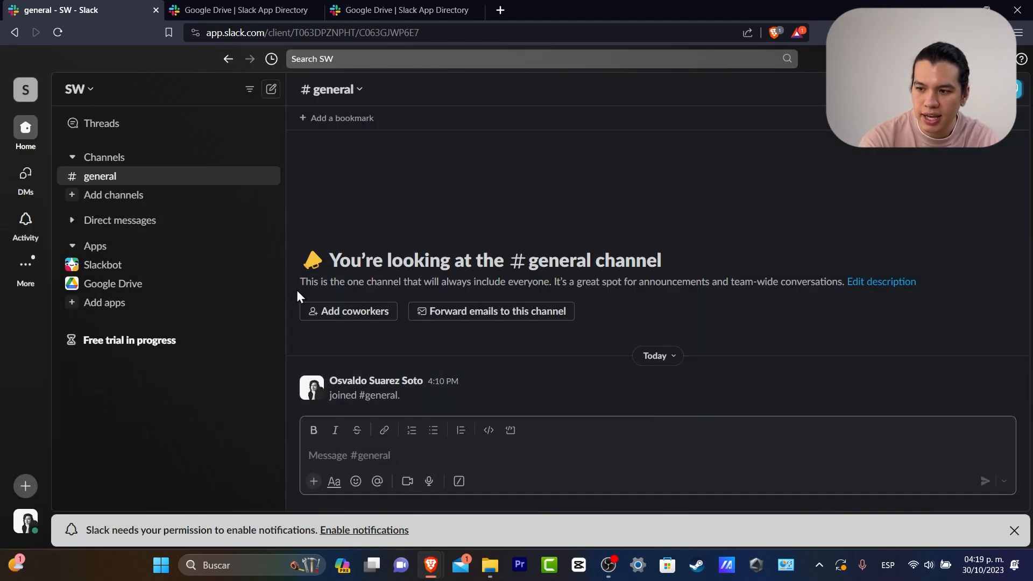
# - Check the Google Drive app's home settings and the Slackbot conversation
pyautogui.click(115, 284)
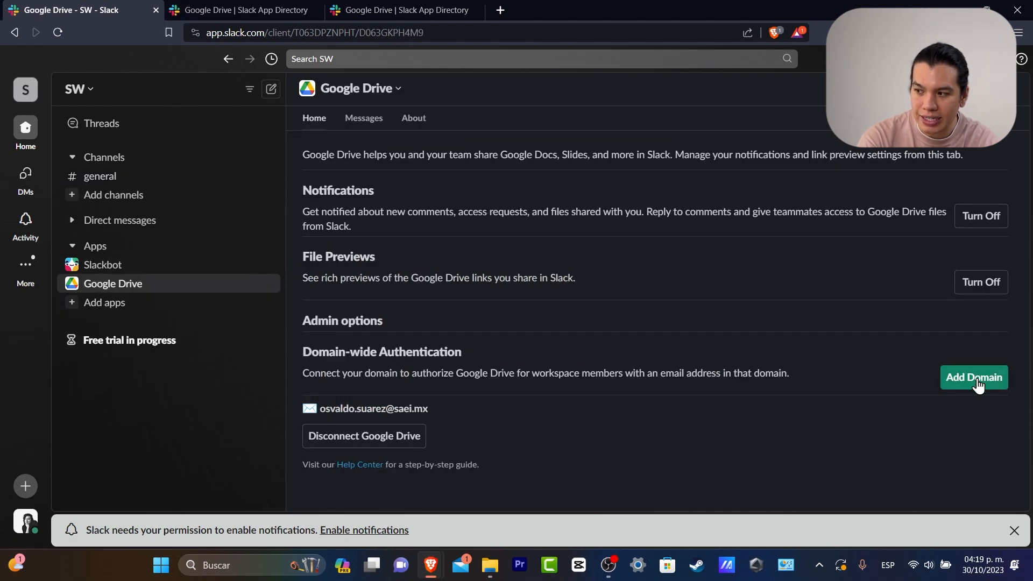
pyautogui.click(102, 266)
# - Find Zoom among the recommended apps in Automations, open its App Directory page, and close one leftover Google Drive tab
pyautogui.moveTo(24, 267)
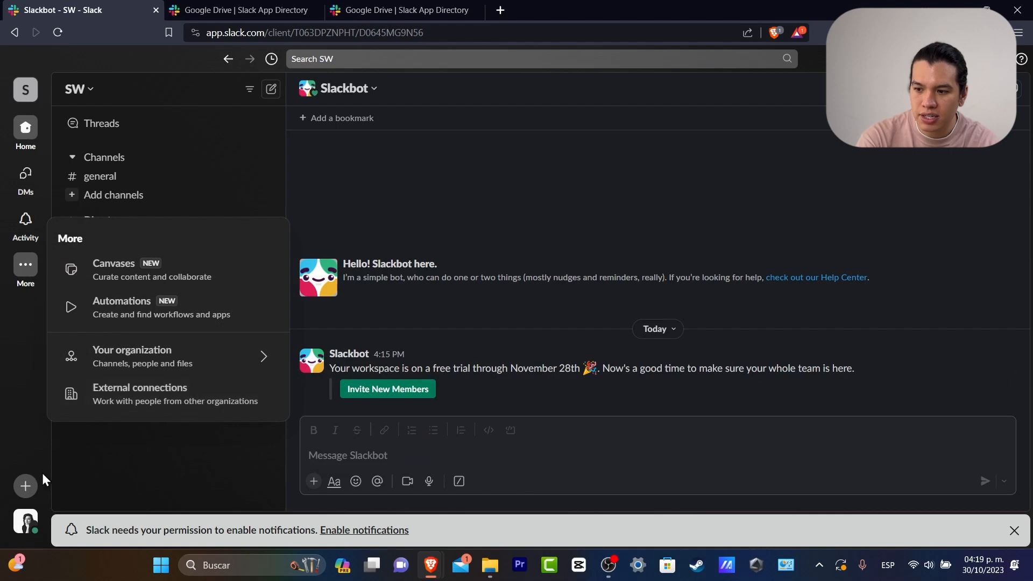
pyautogui.click(31, 269)
pyautogui.scroll(-4, 700, 369)
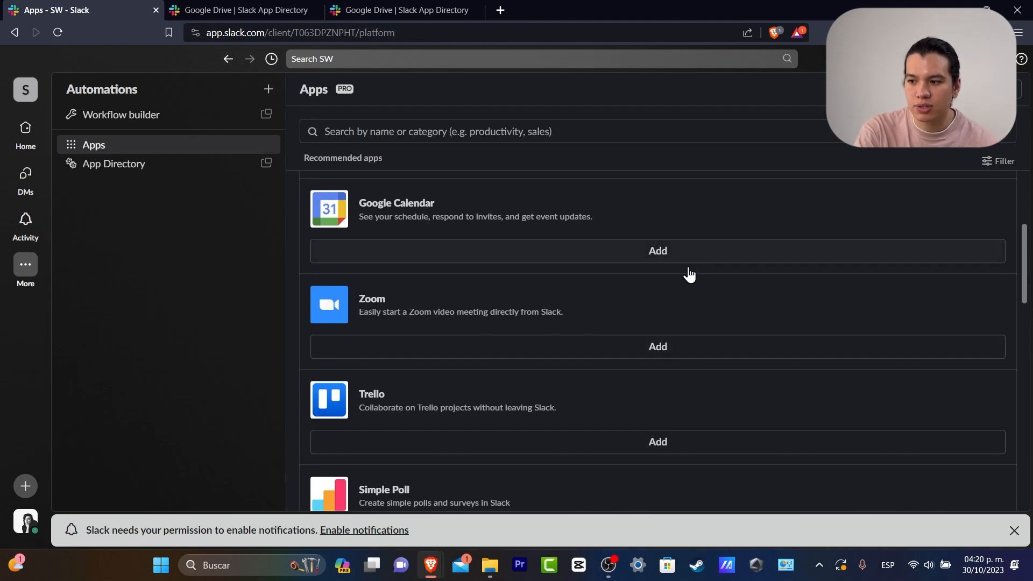
pyautogui.click(705, 345)
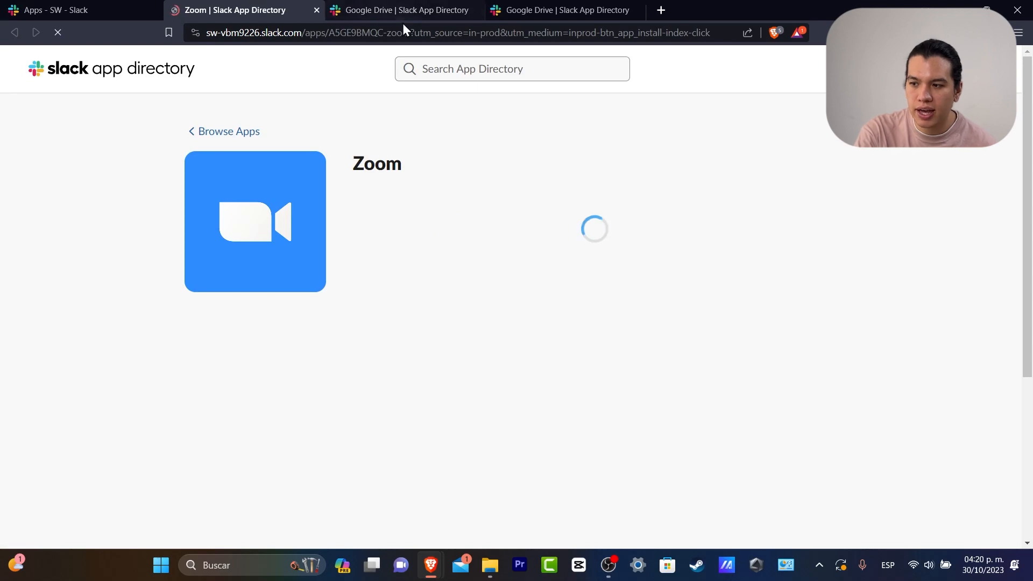
pyautogui.click(476, 10)
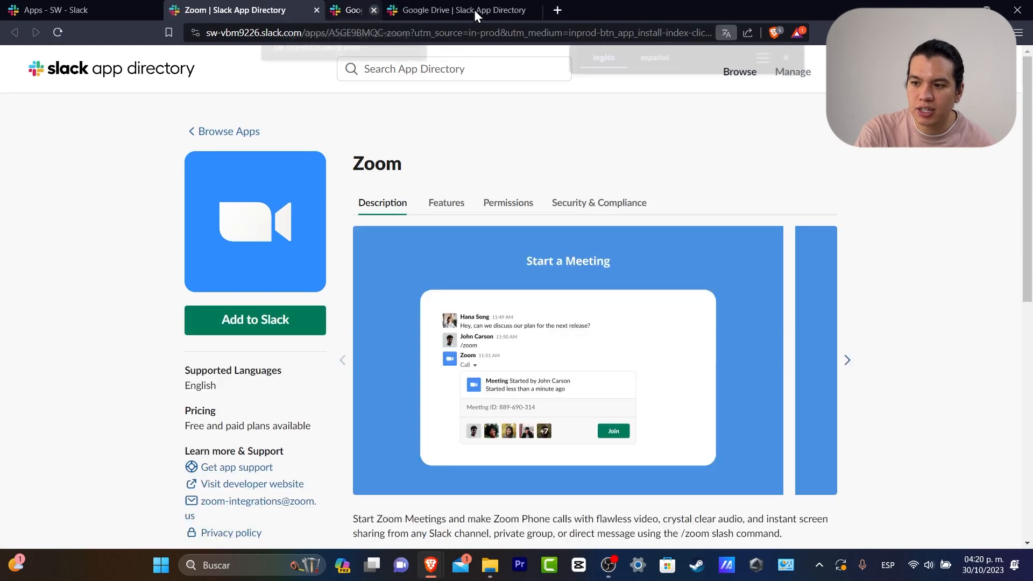
# - Add Zoom to Slack using Zoom for Yourself and allow it to access the SW workspace
pyautogui.click(269, 322)
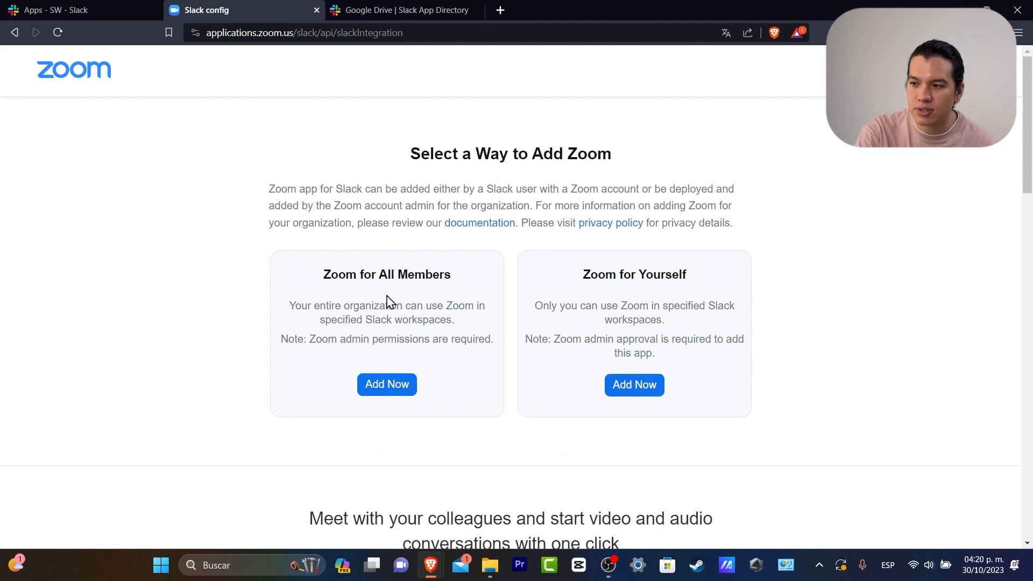
pyautogui.click(635, 385)
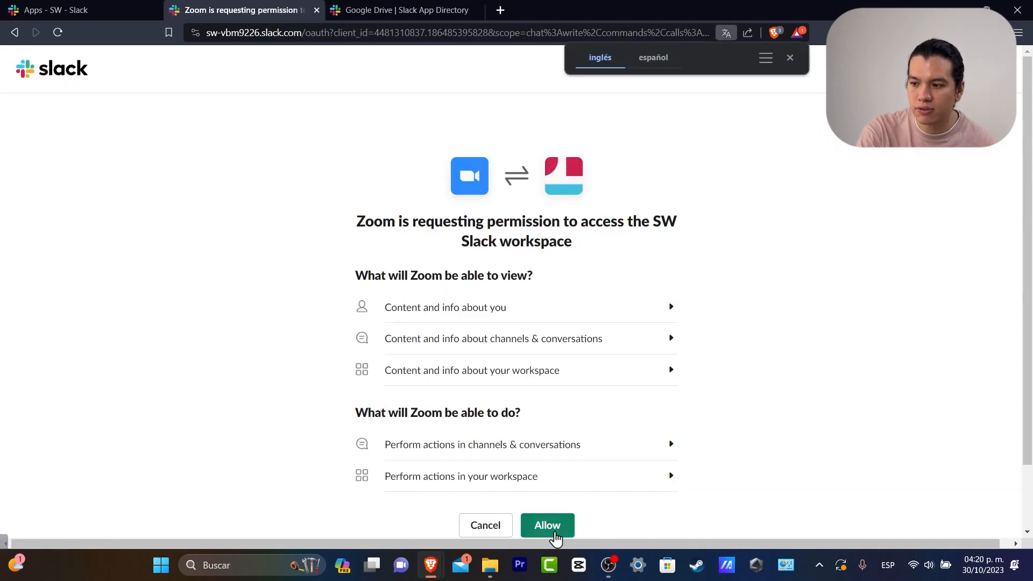
pyautogui.click(552, 531)
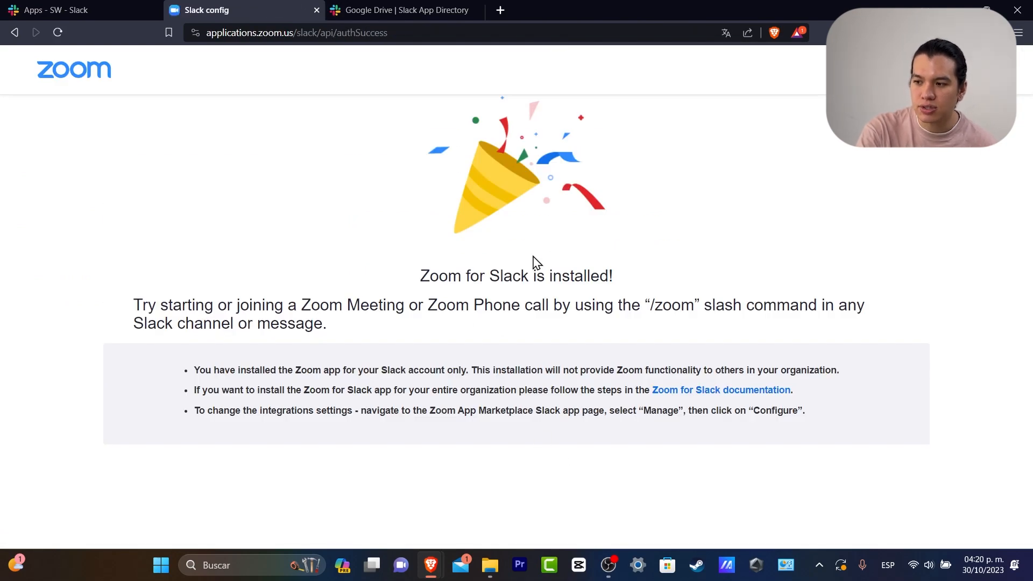
# - Return to the SW workspace, reload it, close the other tabs, and open the Zoom app's messages from the home view
pyautogui.click(75, 9)
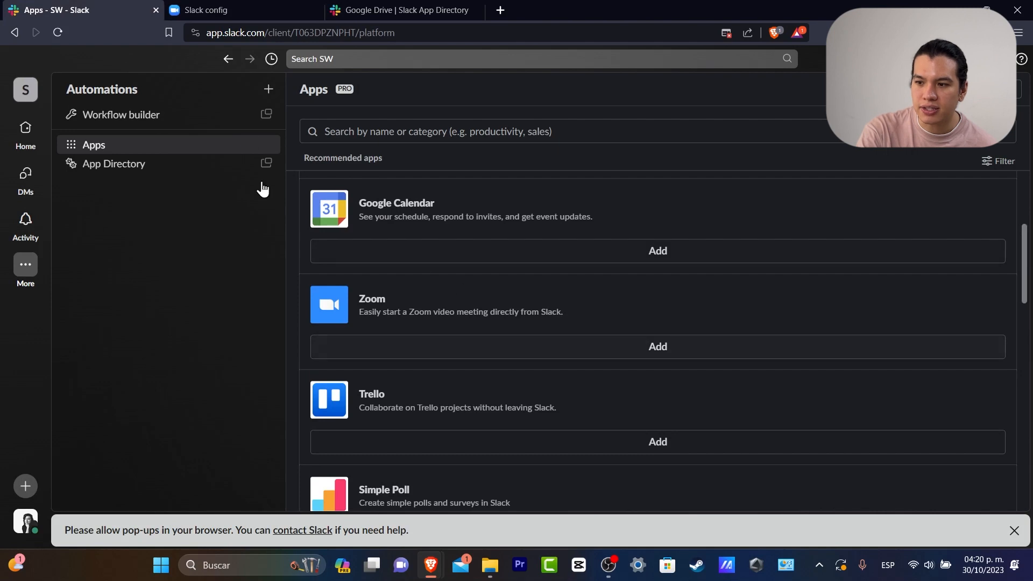
pyautogui.click(59, 36)
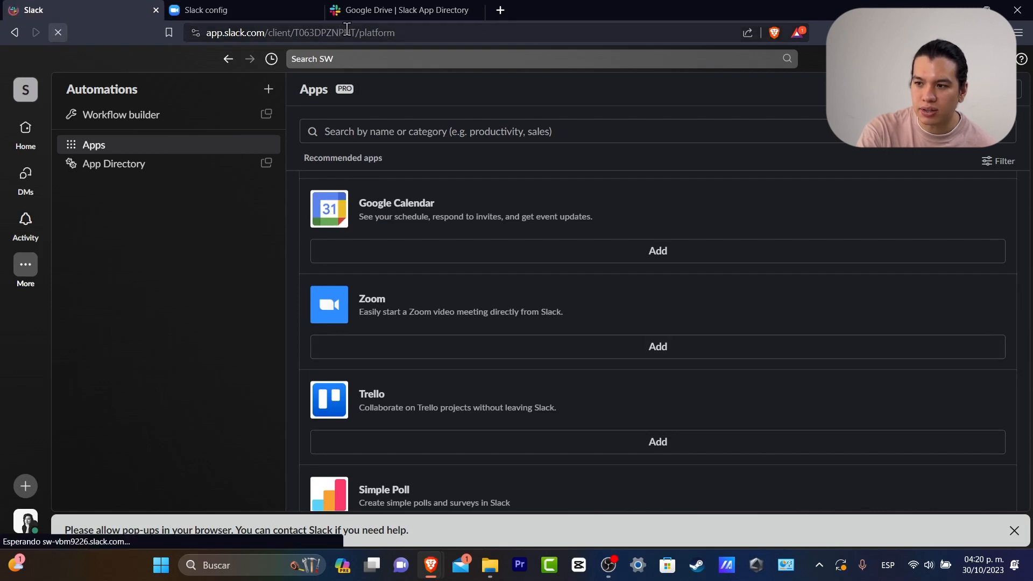
pyautogui.click(314, 16)
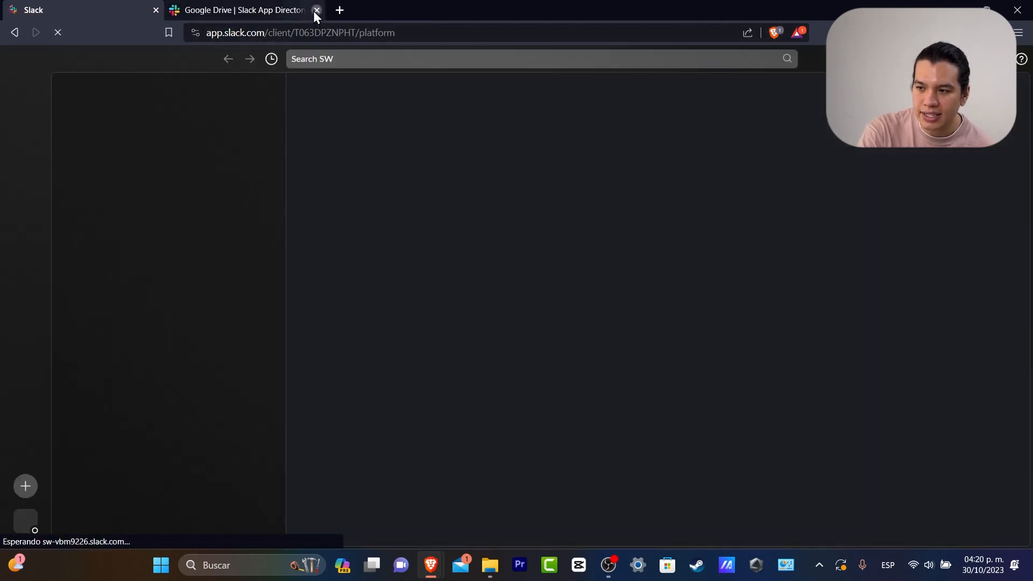
pyautogui.click(316, 10)
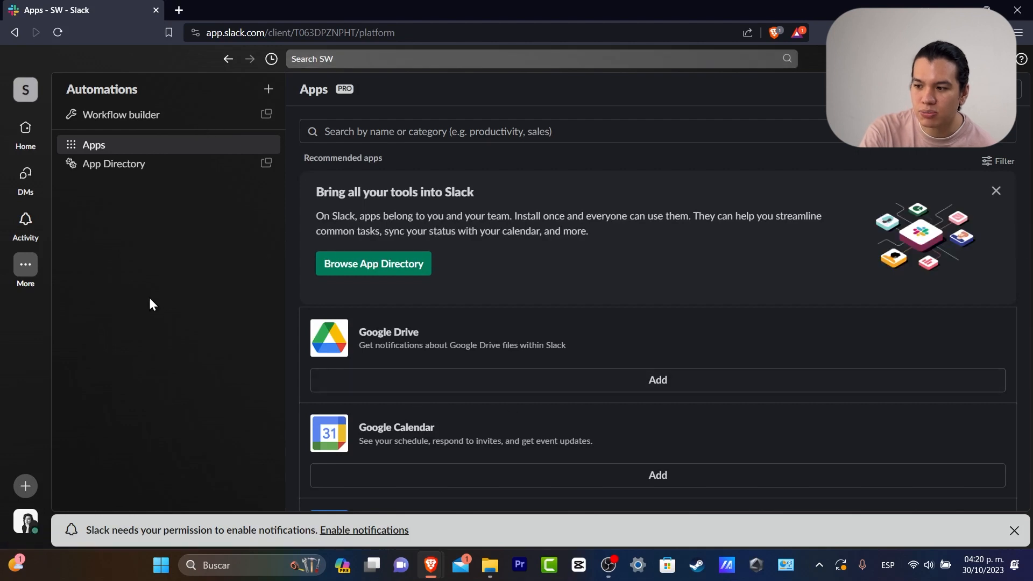
pyautogui.click(26, 174)
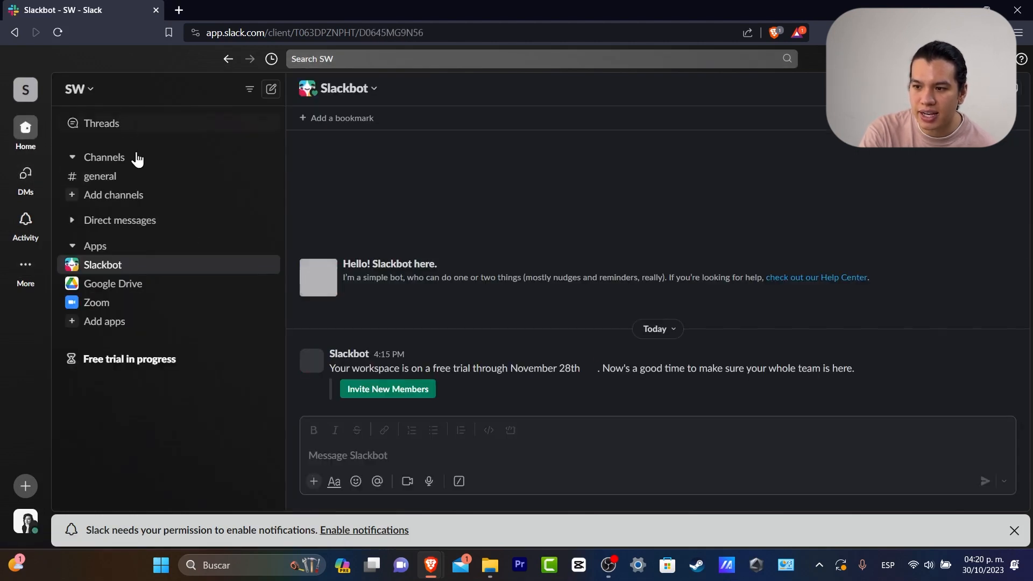
pyautogui.click(105, 301)
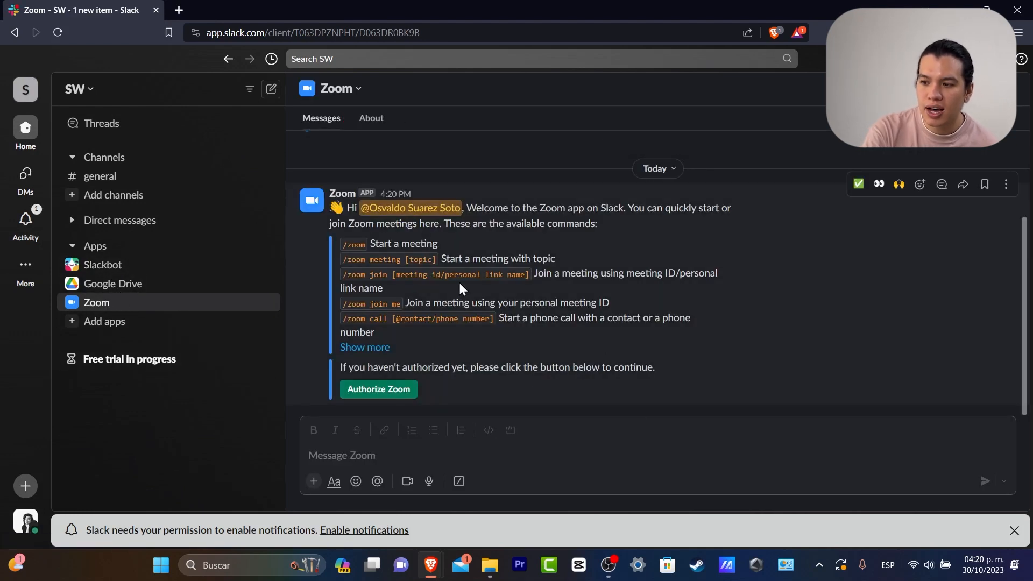
# - Start authorizing Zoom, sign in with the Google account used for Slack, and create a Zoom account from it
pyautogui.click(390, 395)
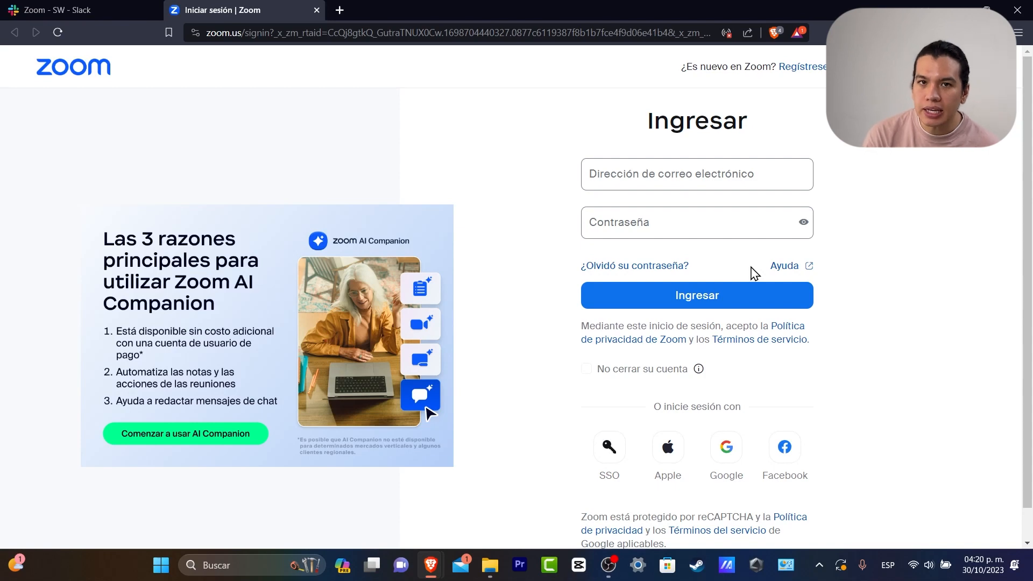
pyautogui.click(726, 446)
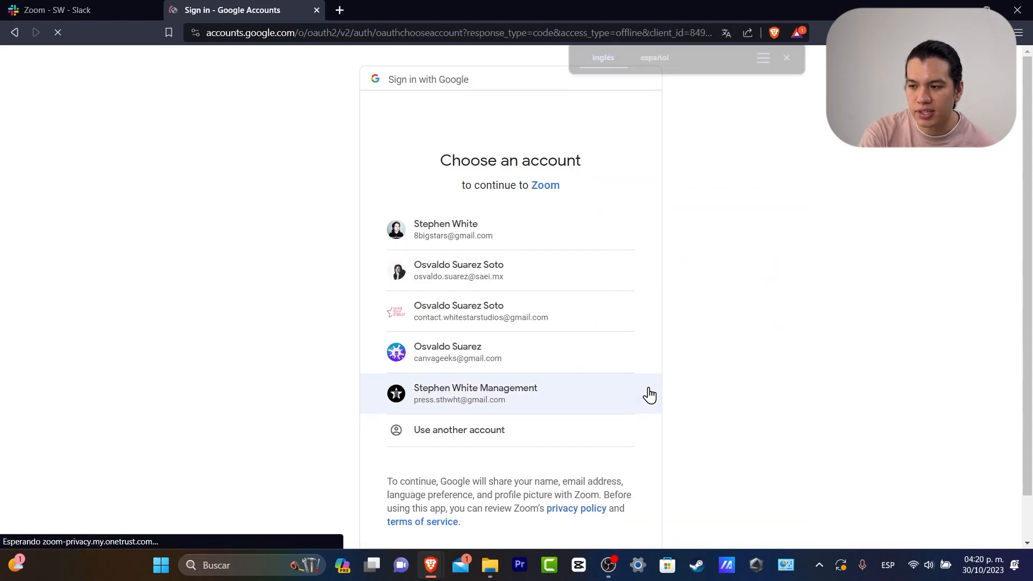
pyautogui.click(496, 282)
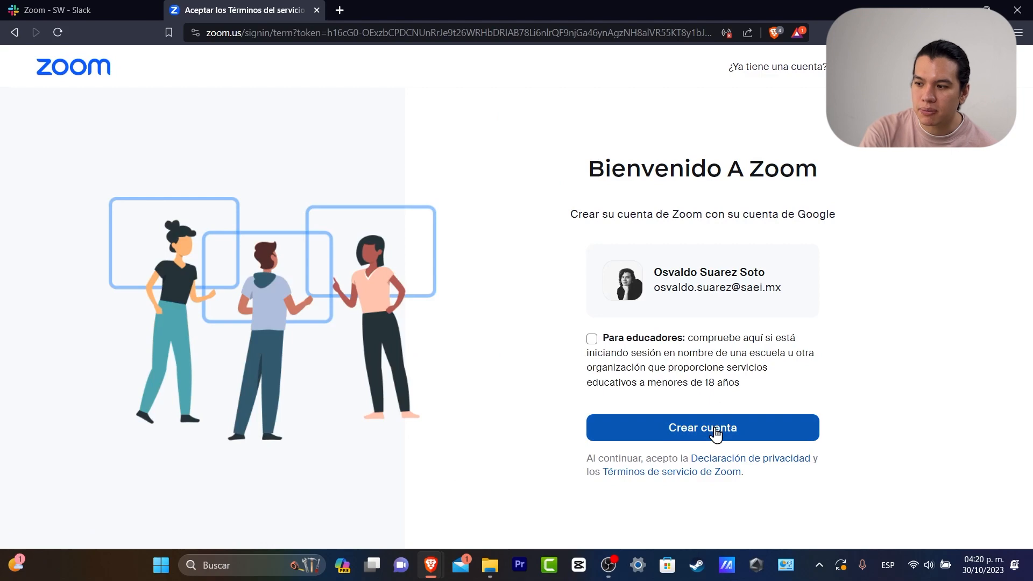
pyautogui.click(716, 431)
pyautogui.click(591, 339)
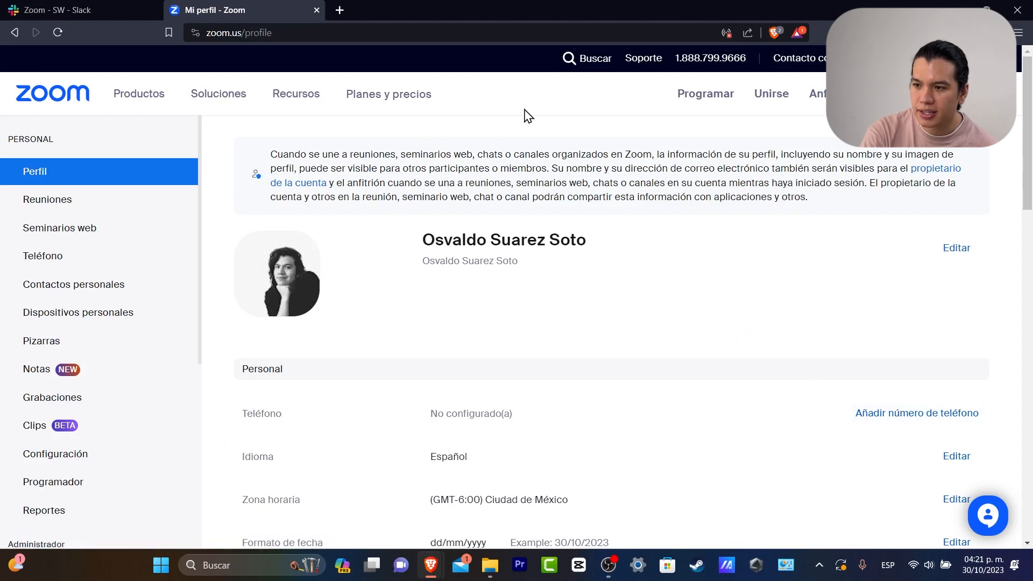
# - Authorize Zoom again from its Slack message, allow Slack in the Zoom account, and accept signing in to Zoom with Slack
pyautogui.click(130, 4)
pyautogui.click(393, 391)
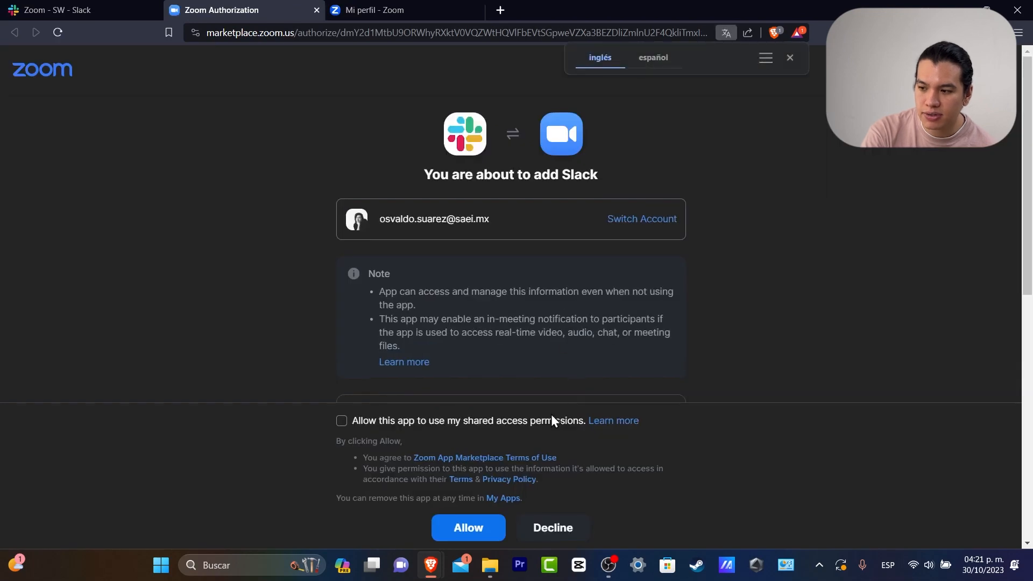
pyautogui.click(468, 528)
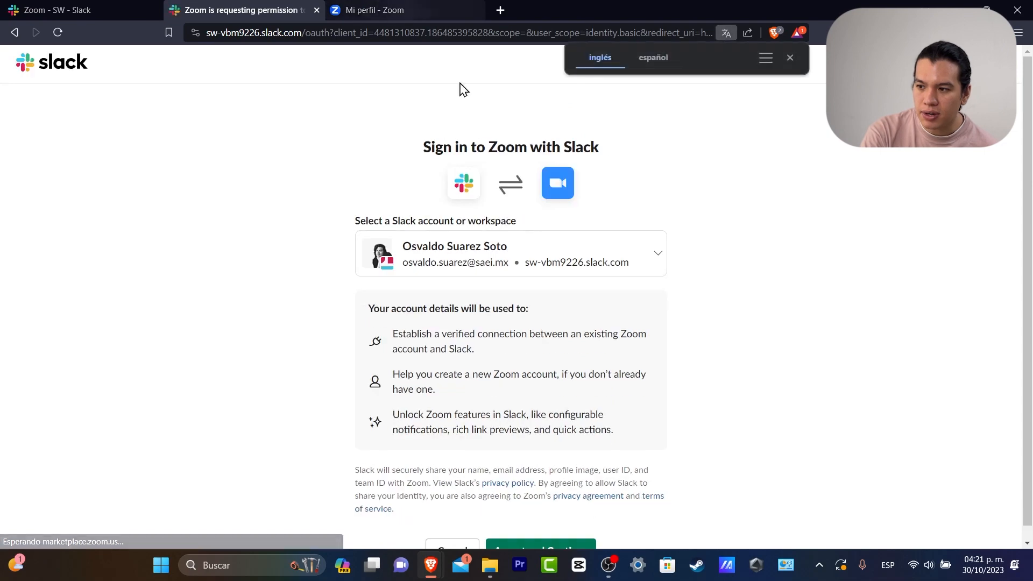
pyautogui.click(554, 540)
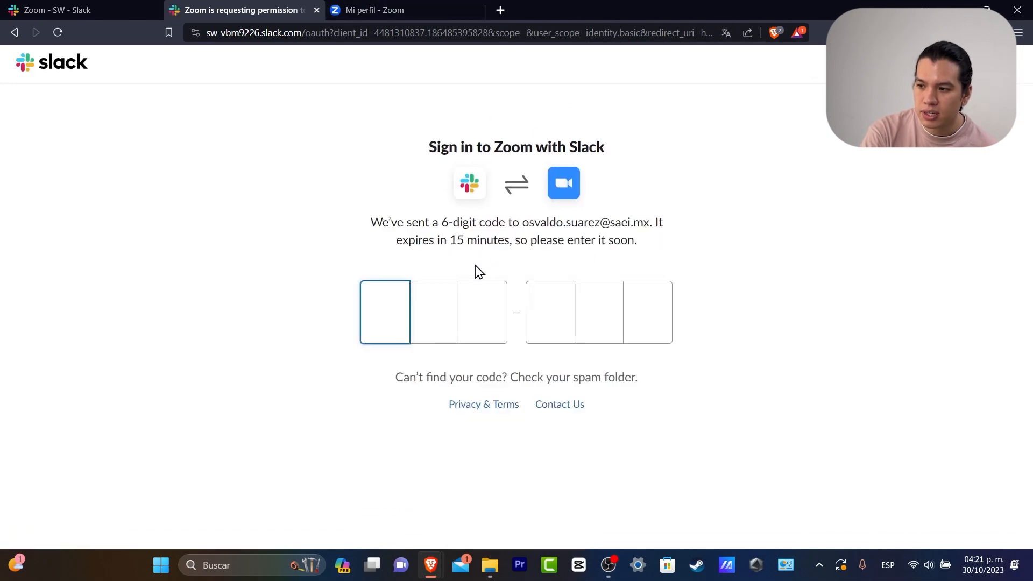
# - Open Gmail in a new tab for the Slack confirmation code, and reload the SW workspace
pyautogui.click(500, 10)
pyautogui.write('gma')
pyautogui.press('Return')
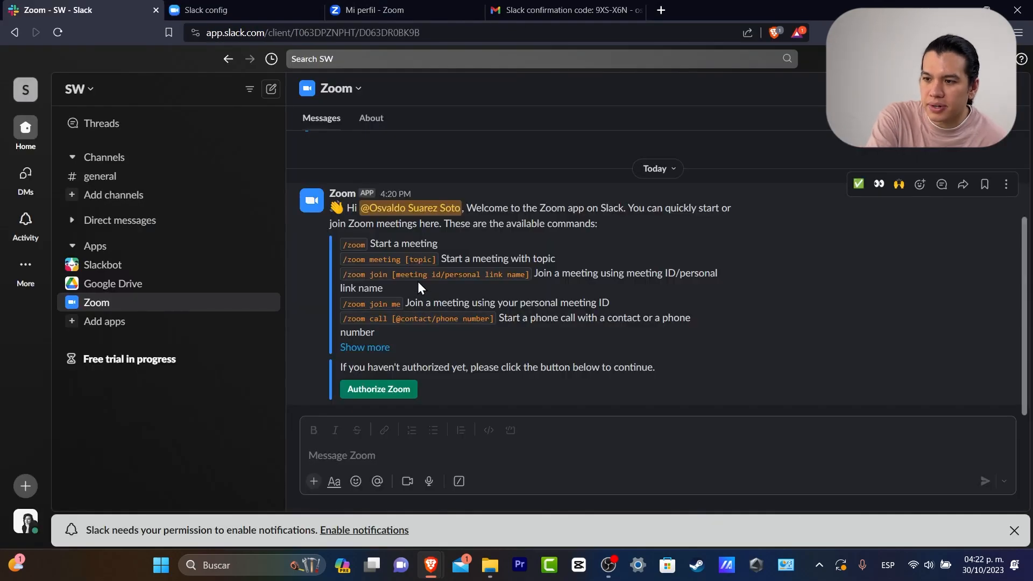
pyautogui.click(58, 32)
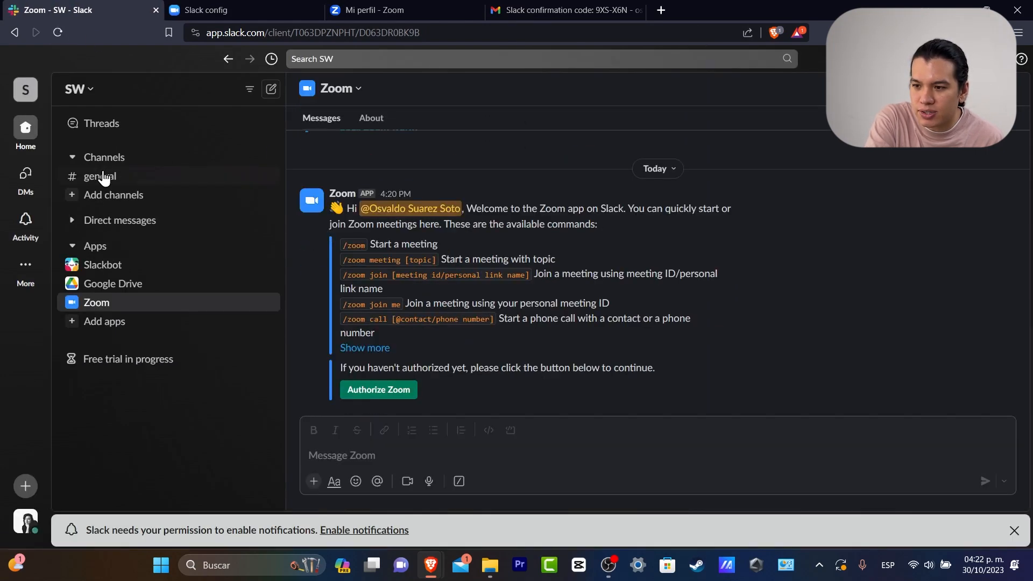
# - Create a new channel named "meetings" without adding any people
pyautogui.click(119, 196)
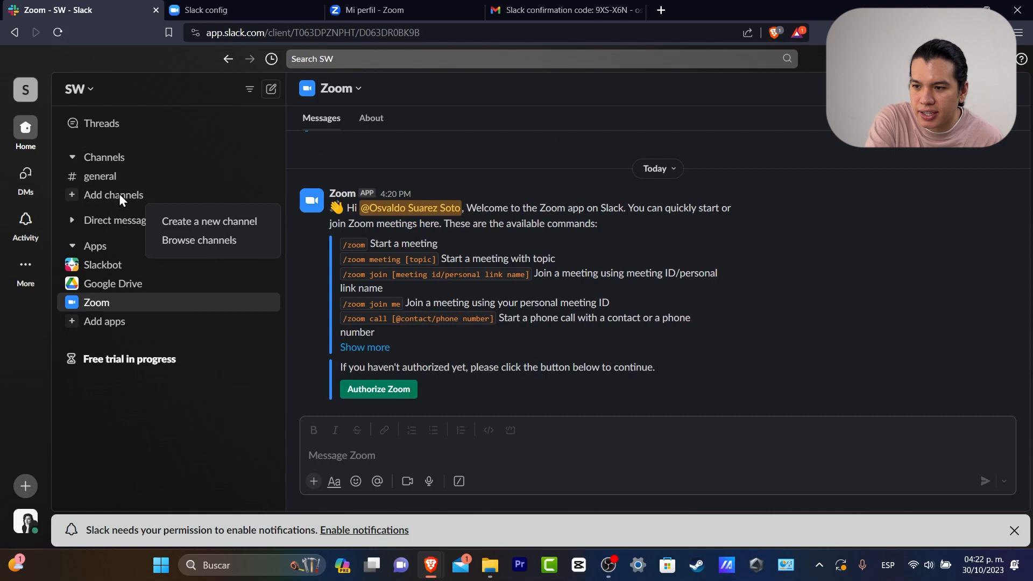
pyautogui.click(210, 232)
pyautogui.write('m')
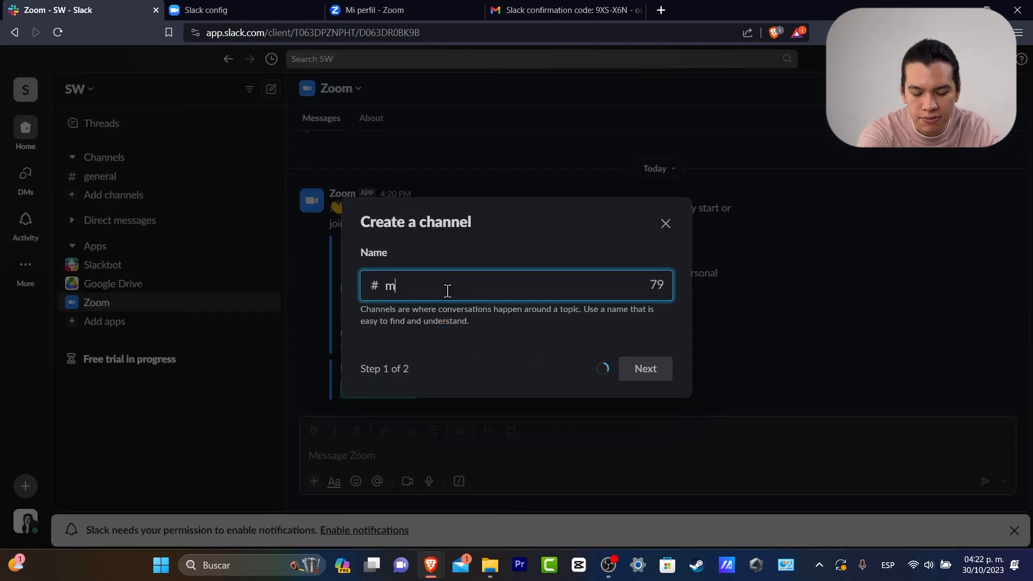
pyautogui.write('eetings')
pyautogui.click(636, 375)
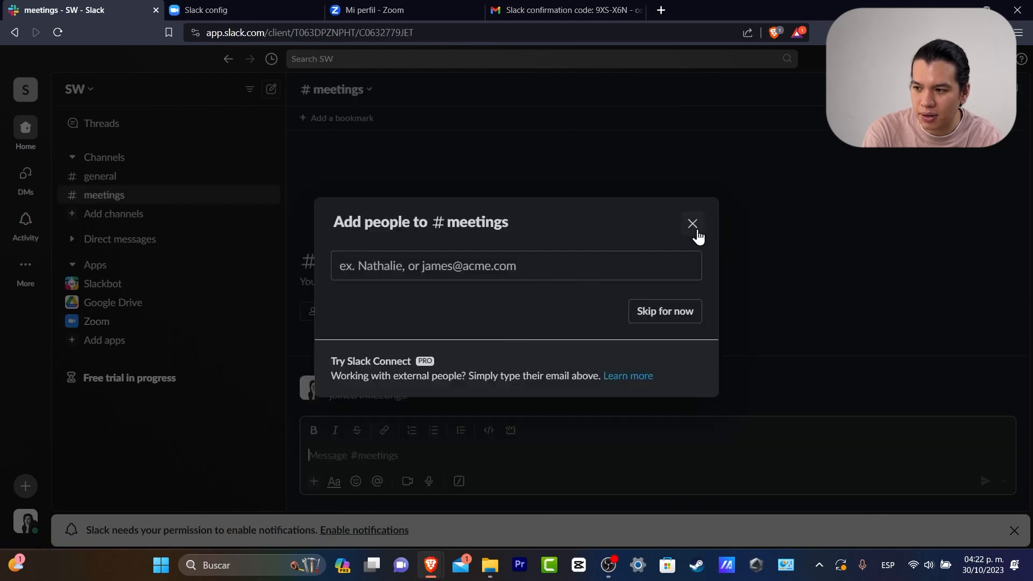
pyautogui.click(693, 224)
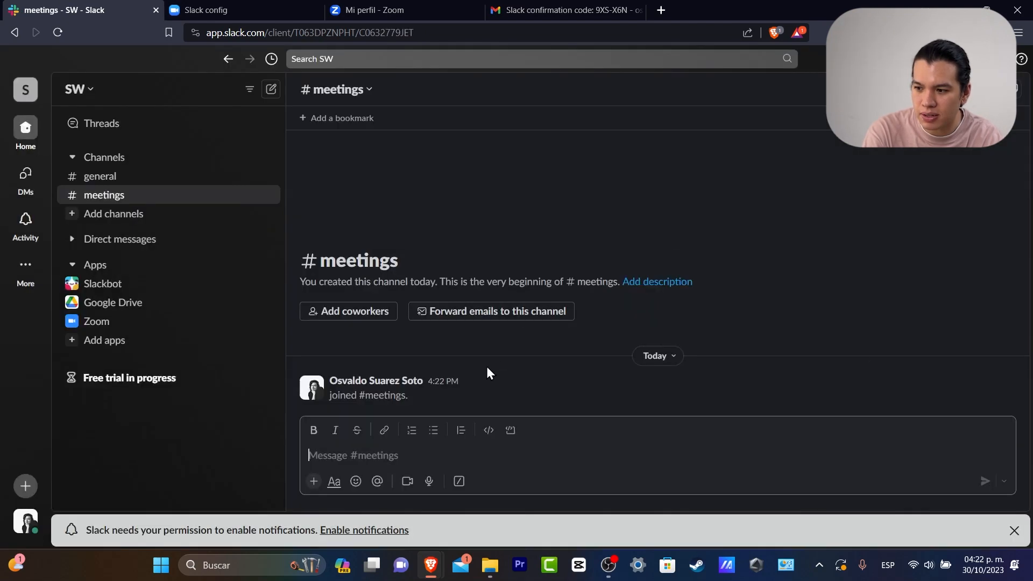
# - Try to start a Zoom meeting in the meetings channel by adding "meeting" to the /zoom slash command
pyautogui.click(465, 484)
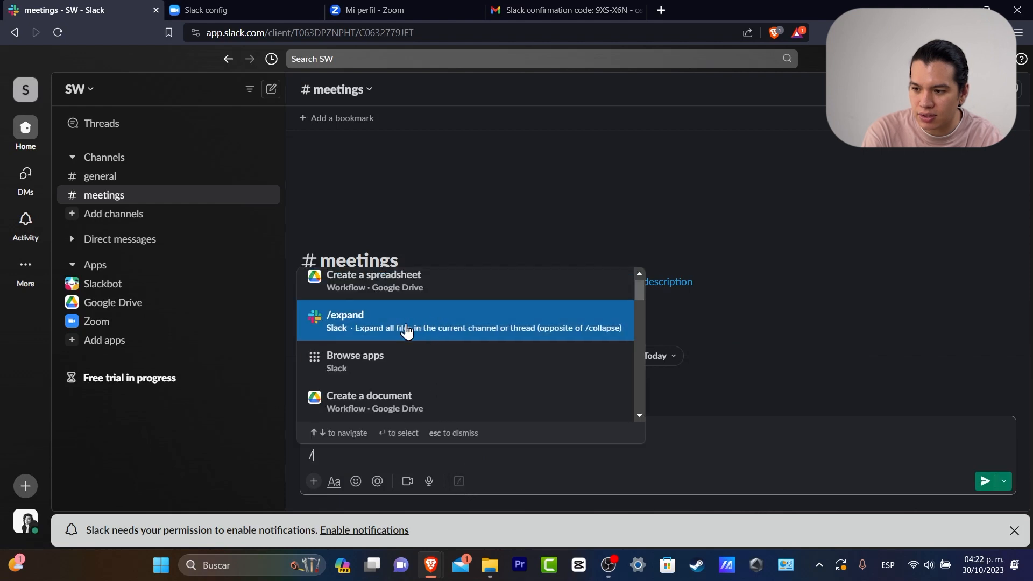
pyautogui.moveTo(641, 288); pyautogui.dragTo(649, 360)
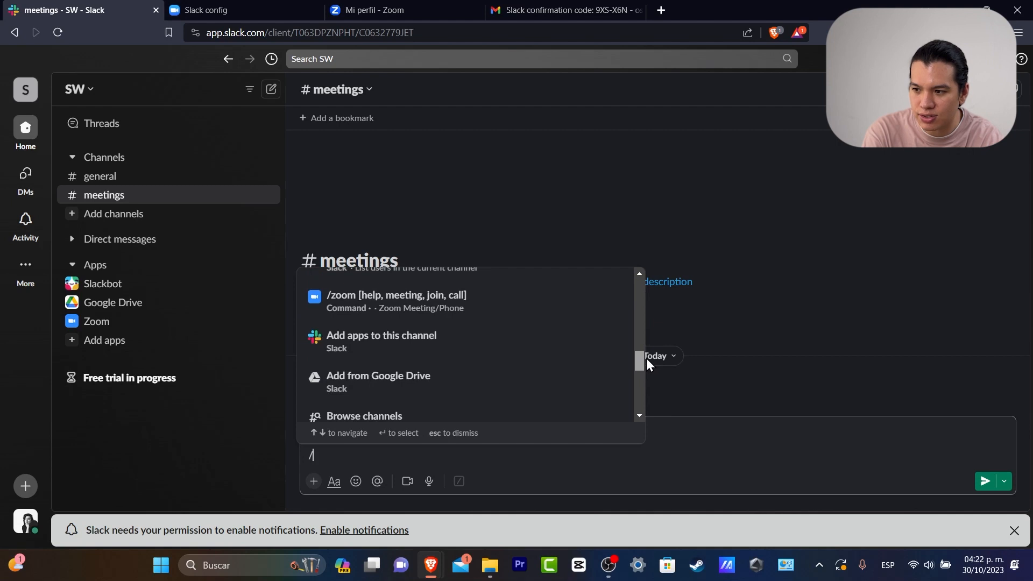
pyautogui.click(448, 303)
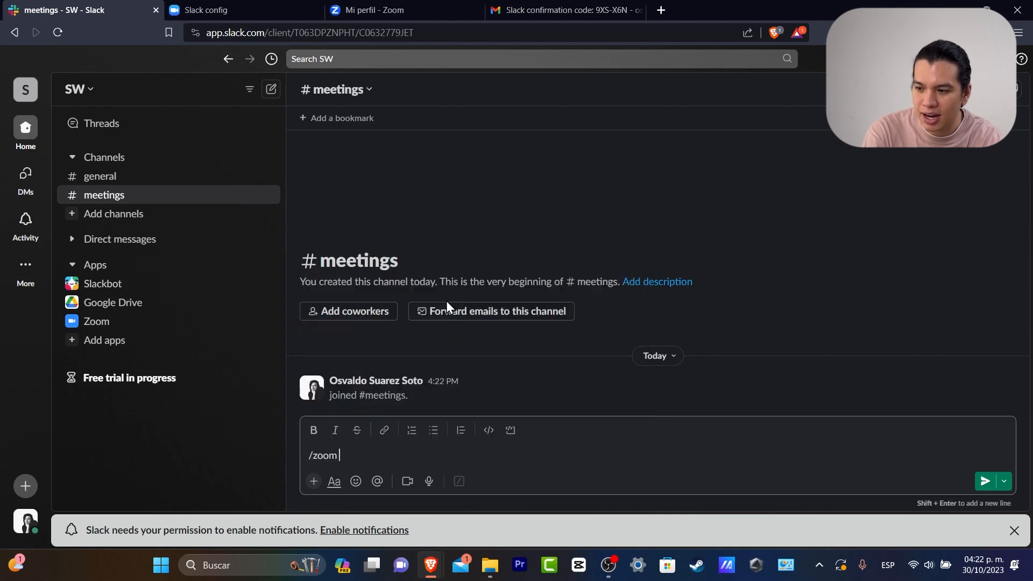
pyautogui.write('crea')
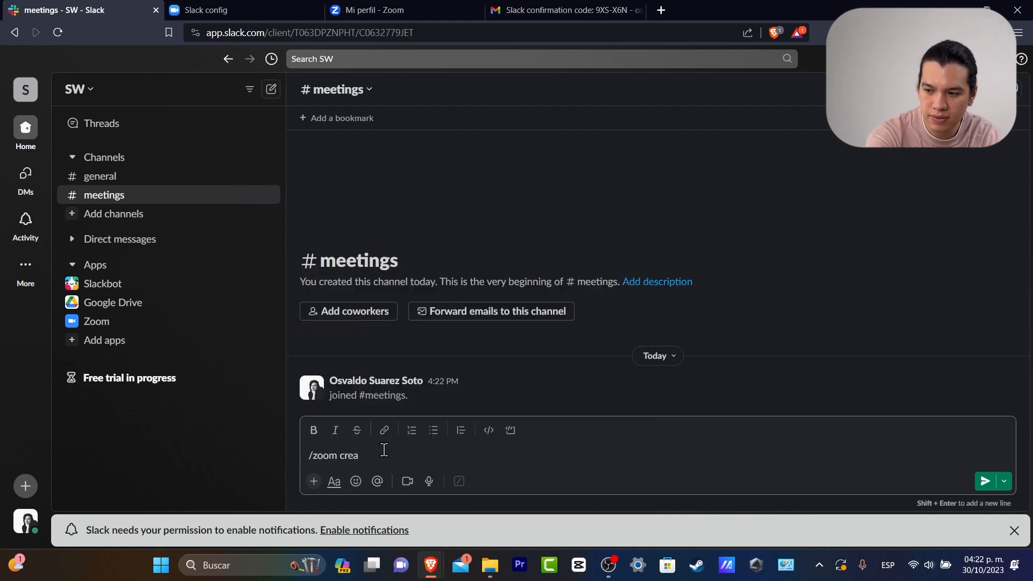
pyautogui.press('BackSpace')
pyautogui.write('meeting')
pyautogui.press('Return')
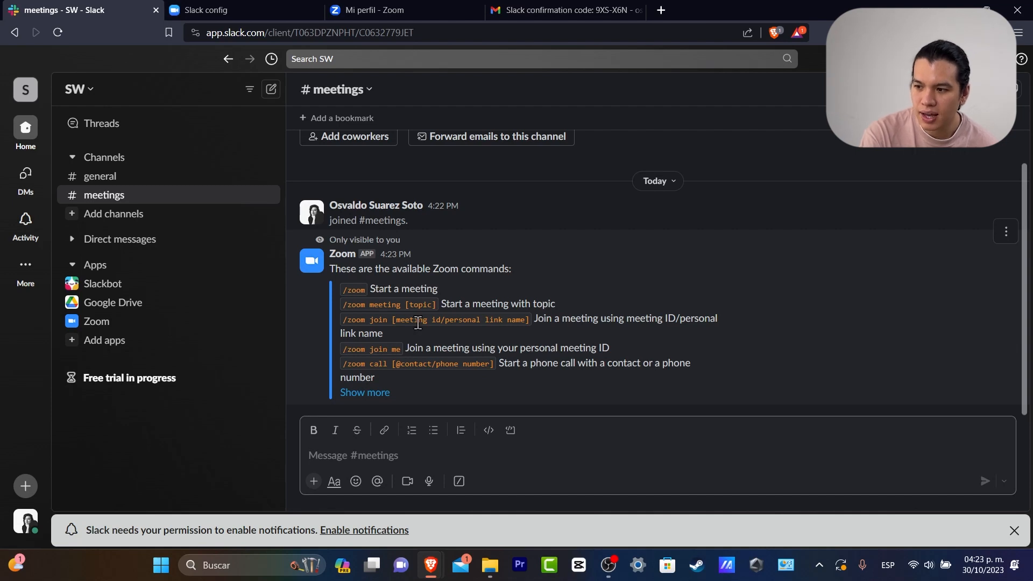
# - Review the listed Zoom commands, start a meeting in the channel with plain /zoom, and look over the posted meeting card
pyautogui.moveTo(461, 301); pyautogui.dragTo(716, 334)
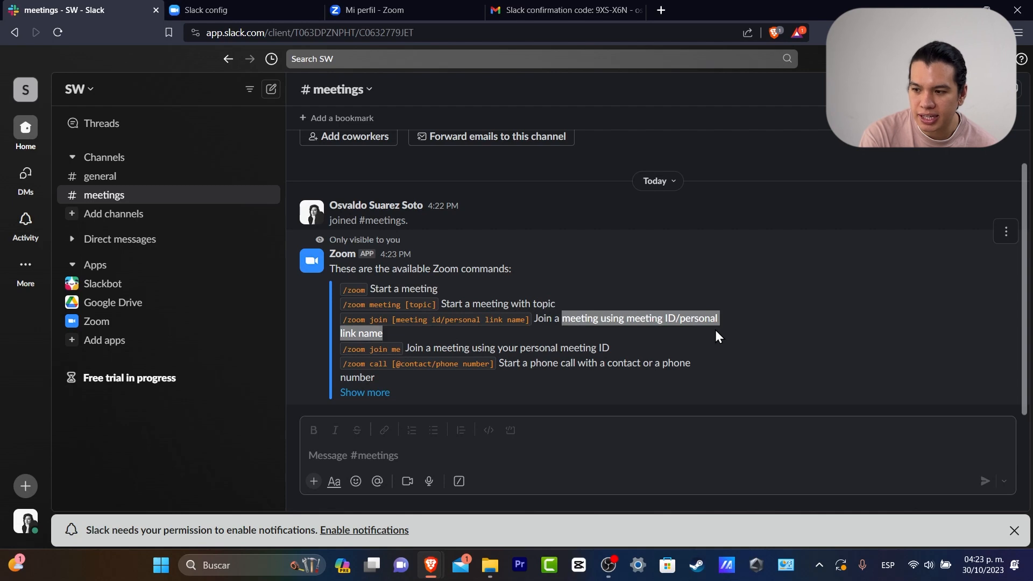
pyautogui.moveTo(505, 350); pyautogui.dragTo(698, 367)
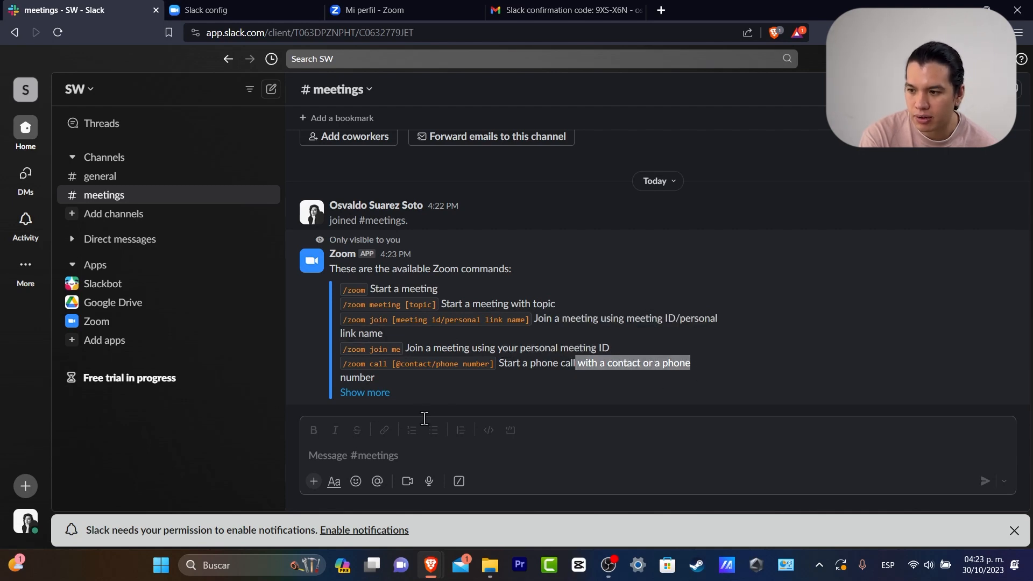
pyautogui.click(385, 451)
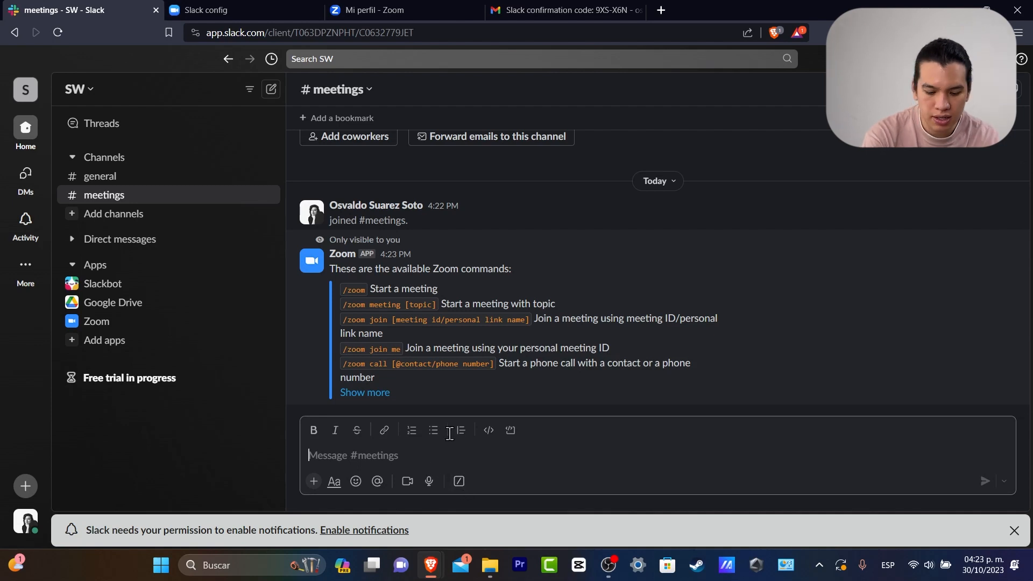
pyautogui.write('/zoom')
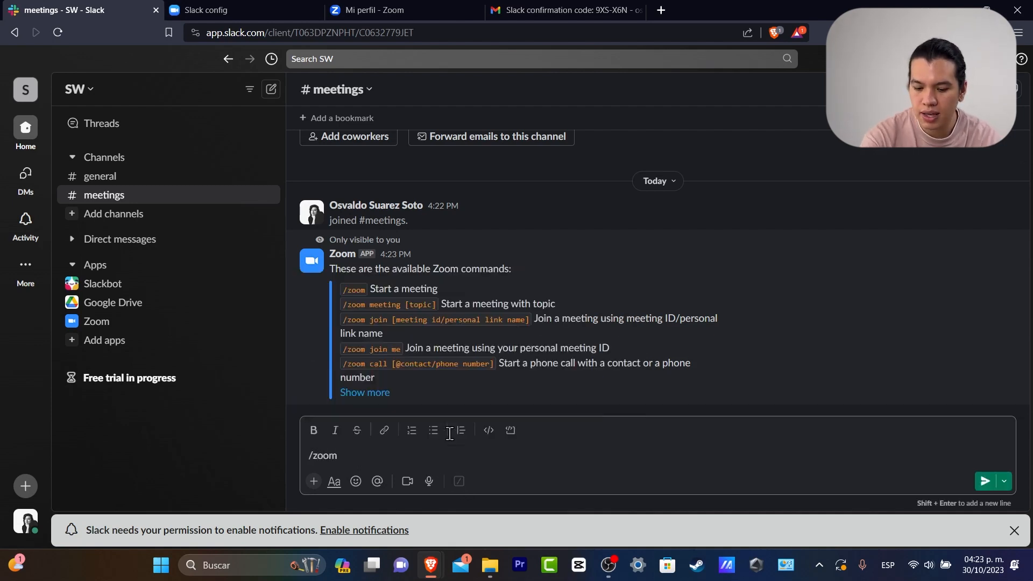
pyautogui.press('Return')
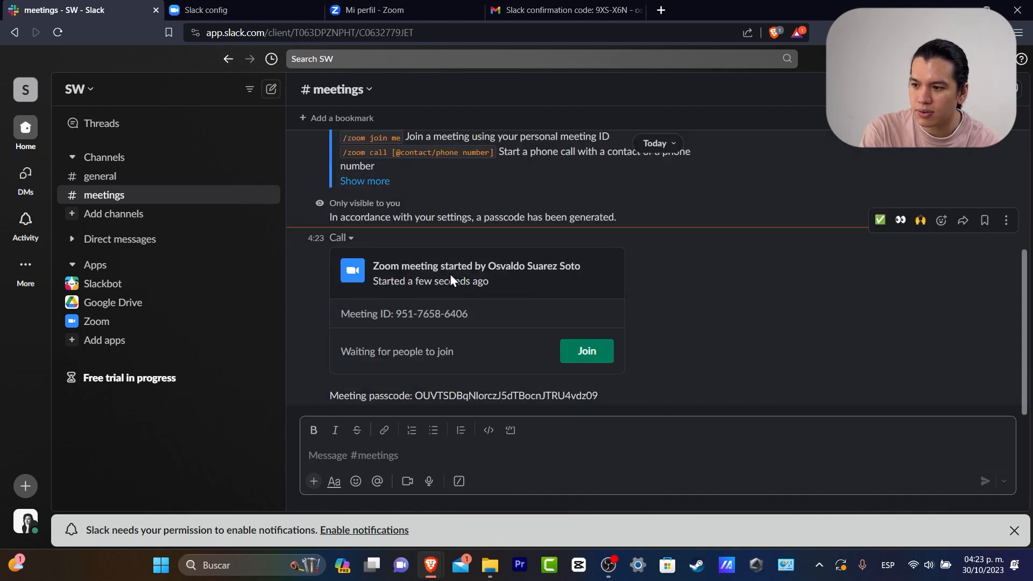
pyautogui.moveTo(415, 265); pyautogui.dragTo(600, 268)
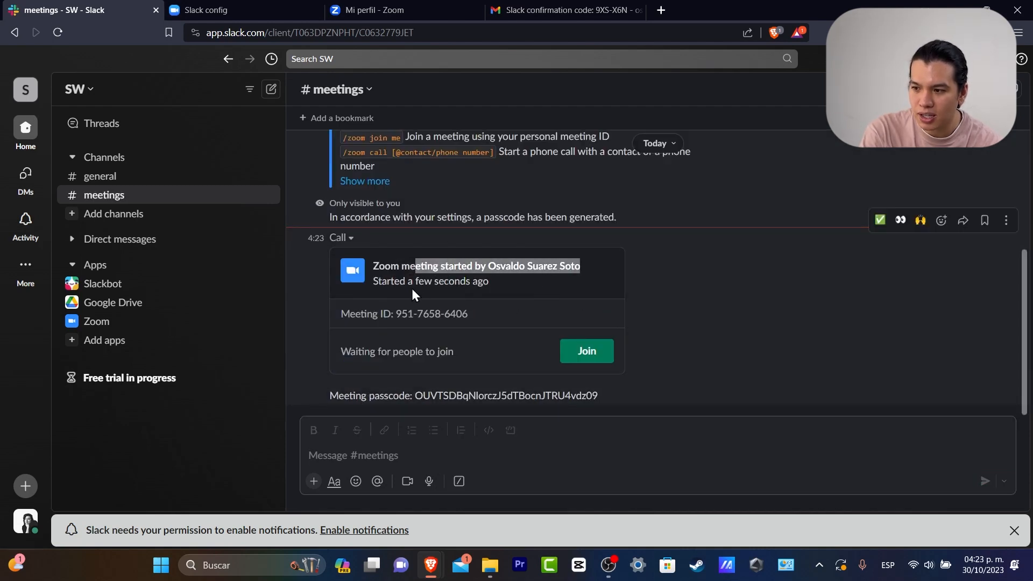
pyautogui.moveTo(412, 289); pyautogui.dragTo(499, 285)
pyautogui.moveTo(422, 308); pyautogui.dragTo(486, 319)
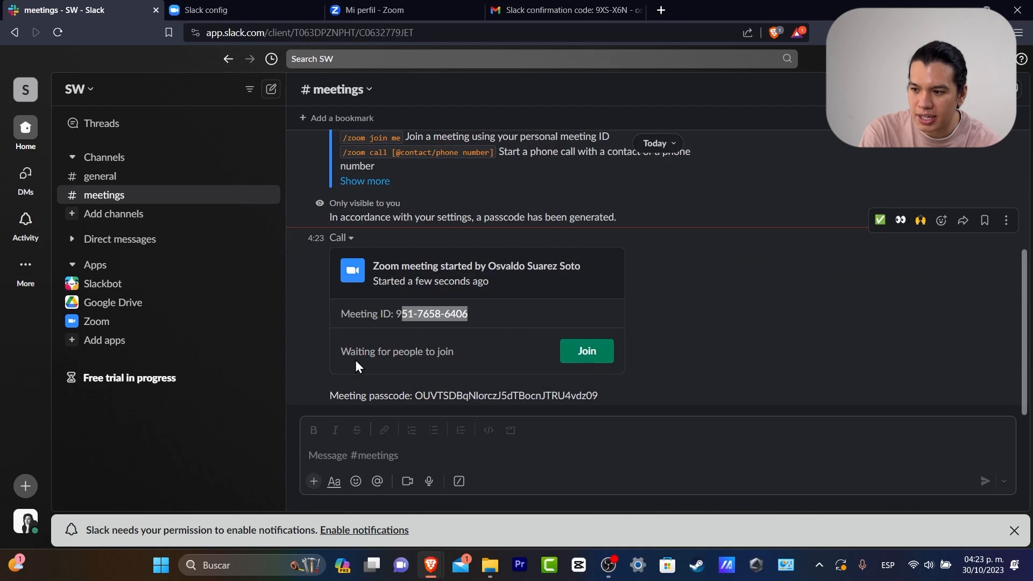
pyautogui.moveTo(361, 360); pyautogui.dragTo(428, 360)
pyautogui.click(586, 463)
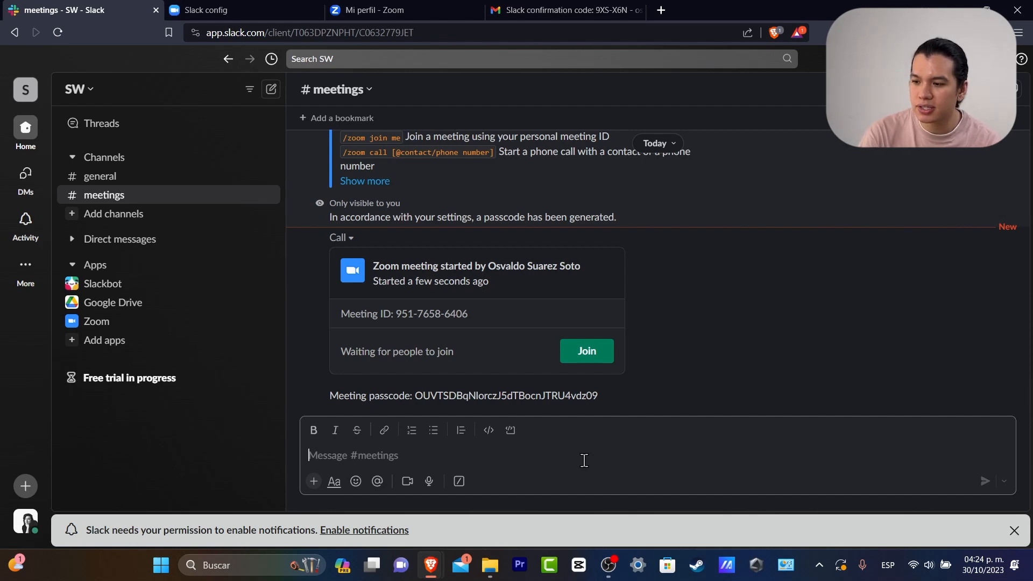
# - Create a reminder for yourself from the slash commands with the description "End the Youtube video"
pyautogui.click(462, 482)
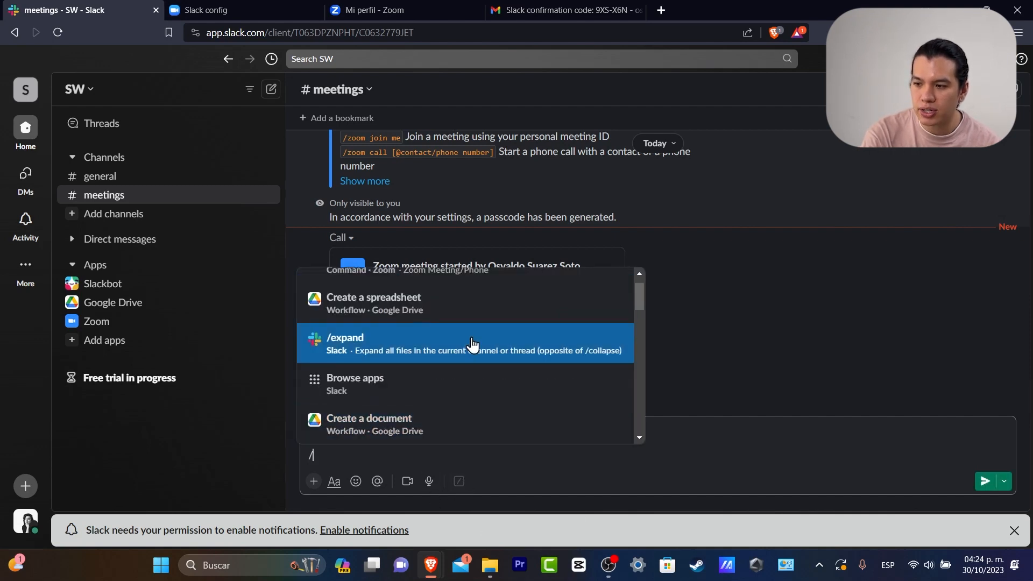
pyautogui.write('remin')
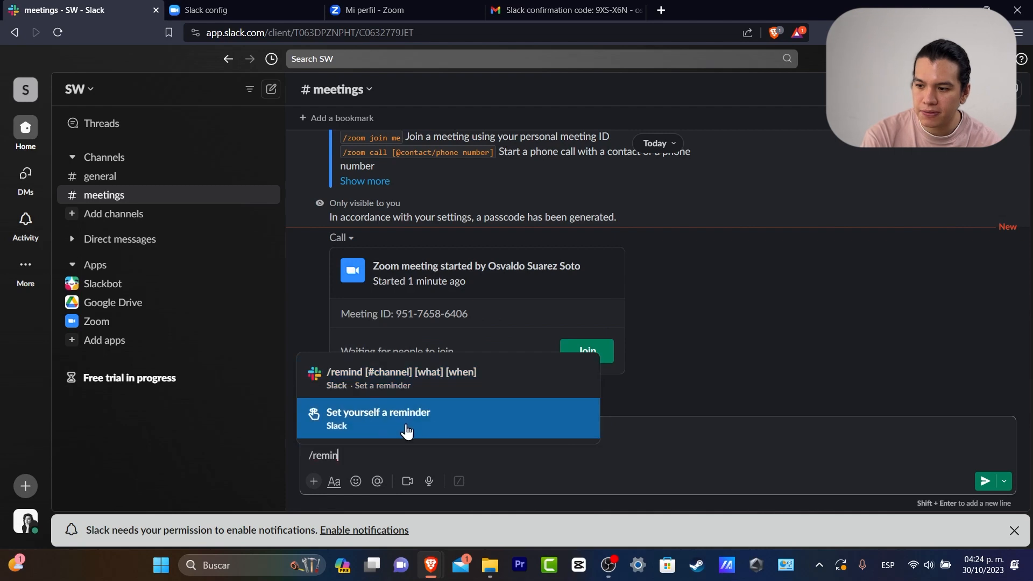
pyautogui.click(439, 425)
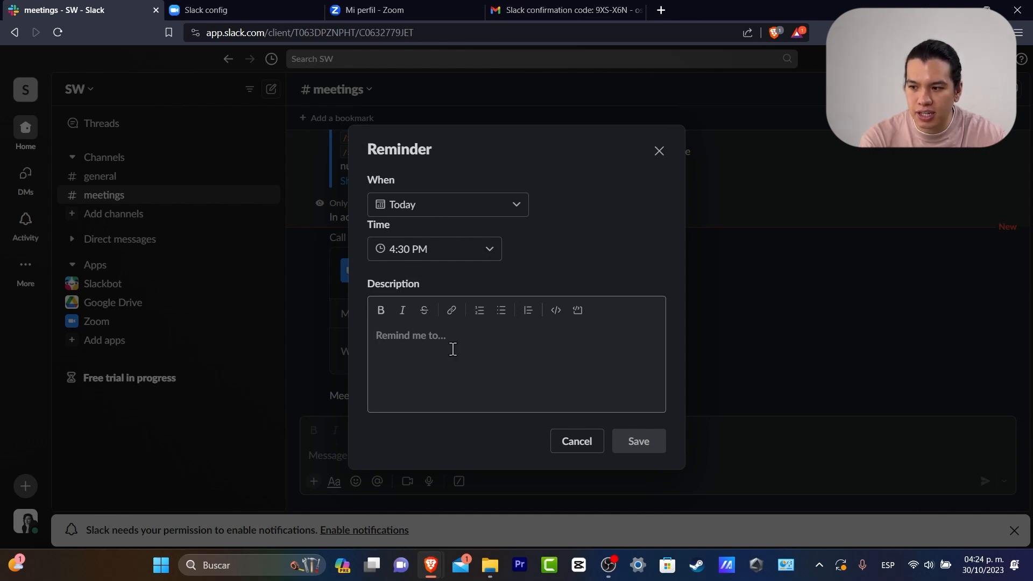
pyautogui.write('Edn')
pyautogui.press('BackSpace')
pyautogui.press('BackSpace')
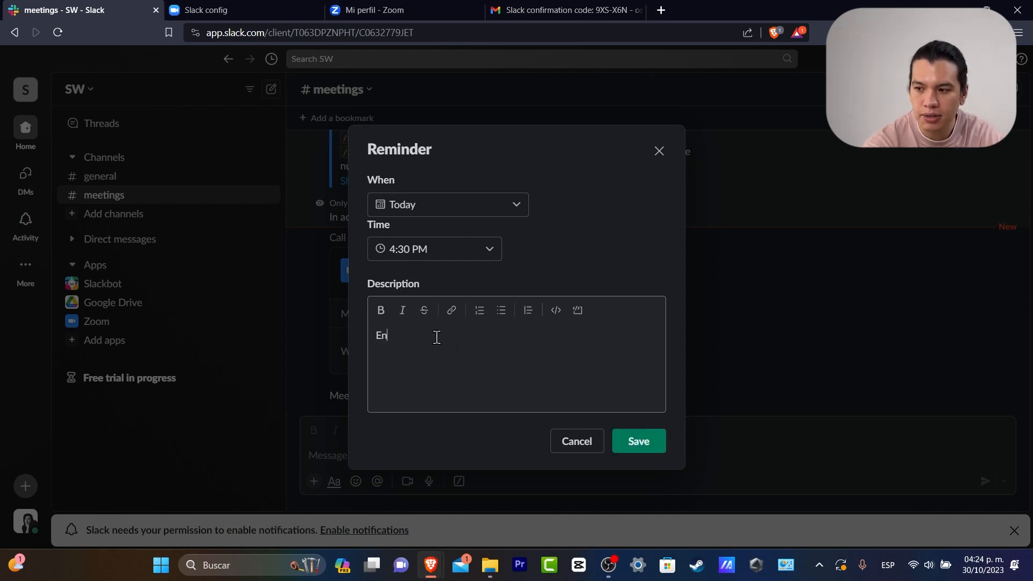
pyautogui.write('nd the vindeo')
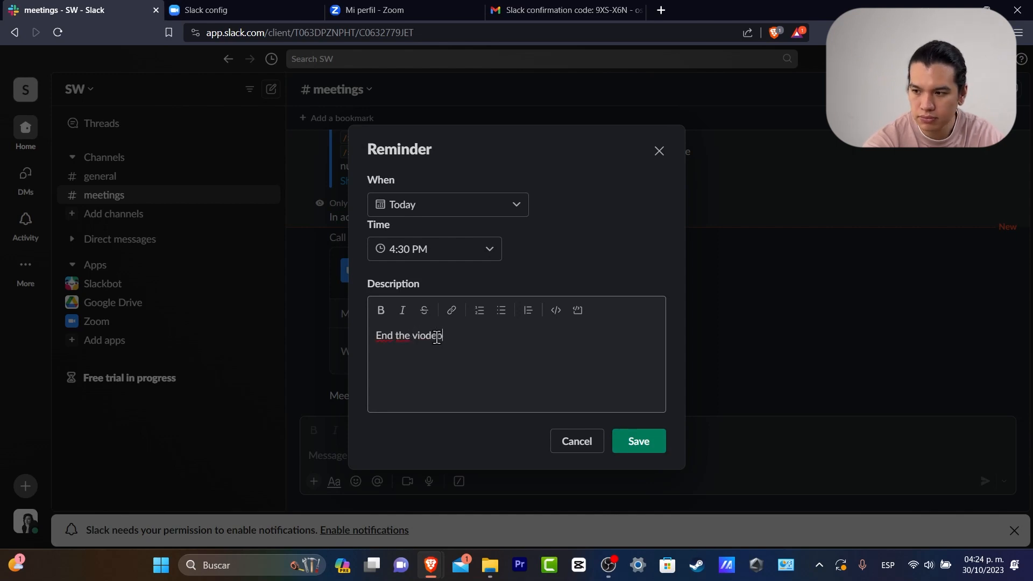
pyautogui.press('BackSpace')
pyautogui.press('BackSpace')
pyautogui.press('BackSpace')
pyautogui.press('BackSpace')
pyautogui.write('Youtube video')
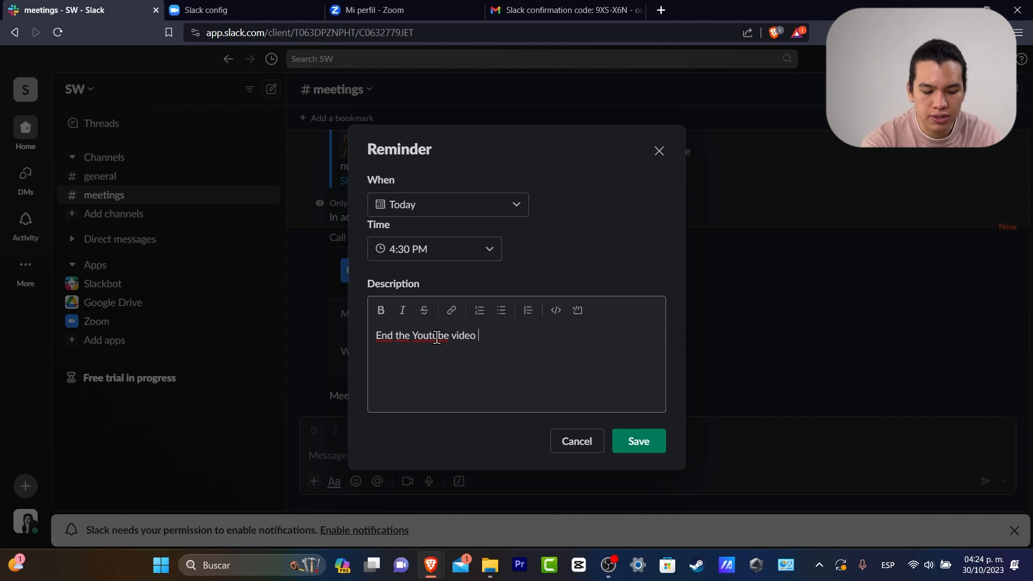
pyautogui.write(' @')
pyautogui.press('Up')
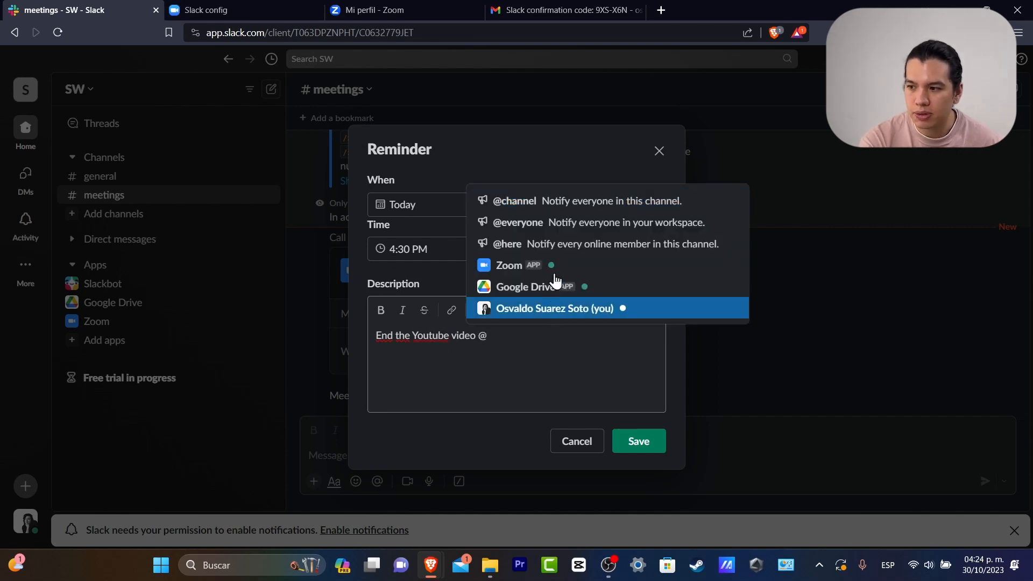
pyautogui.click(591, 223)
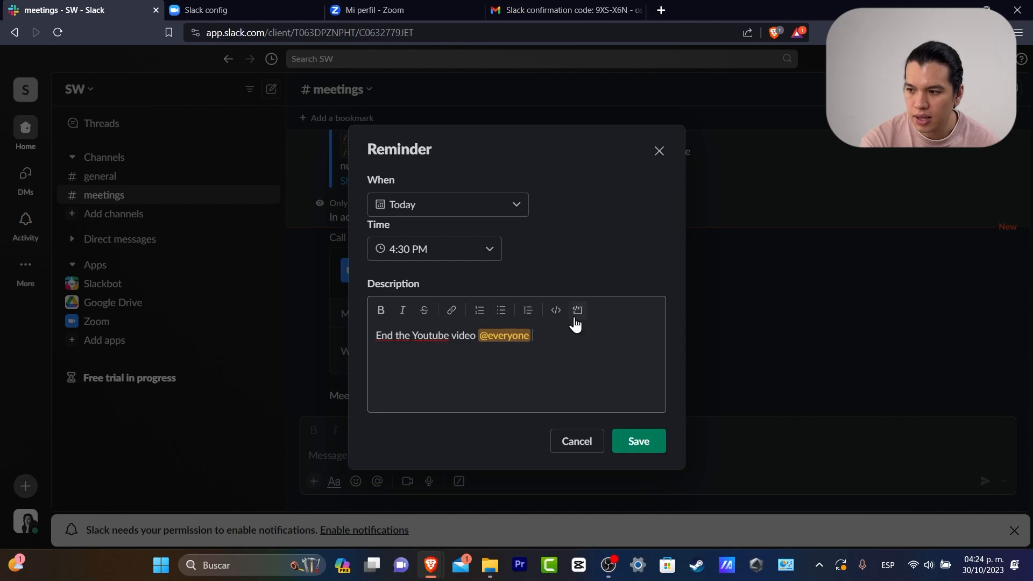
pyautogui.click(651, 442)
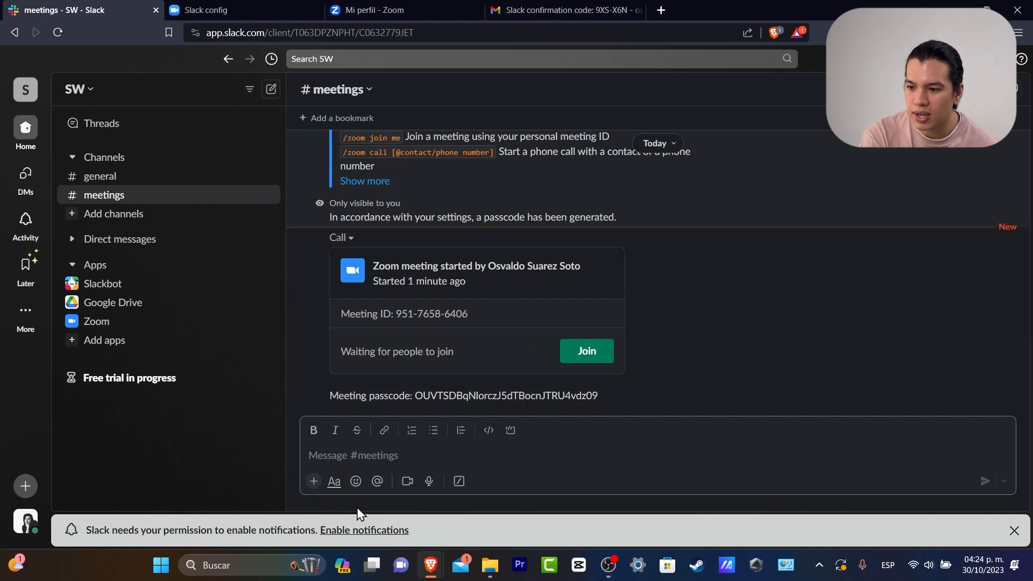
# - Enable Slack notifications and allow them in the browser's permission request
pyautogui.click(355, 530)
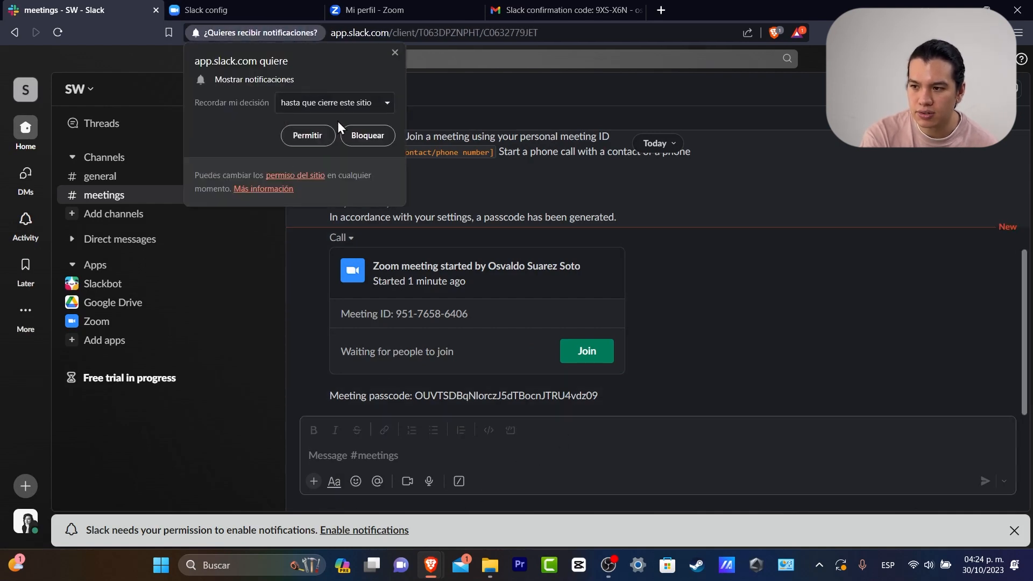
pyautogui.click(329, 135)
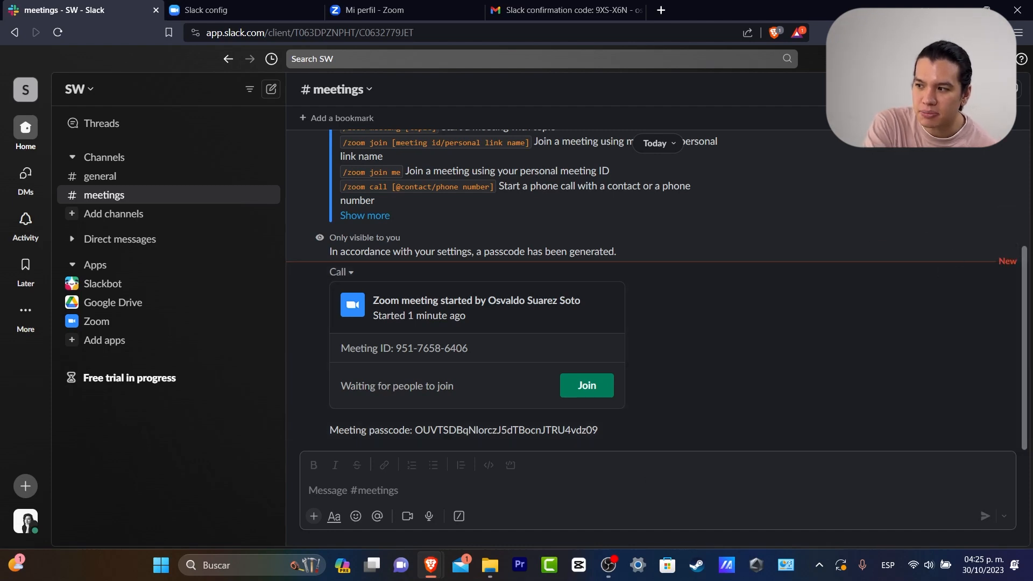
# - Start a huddle in the meetings channel, leave it, and dismiss the microphone permission request
pyautogui.click(973, 89)
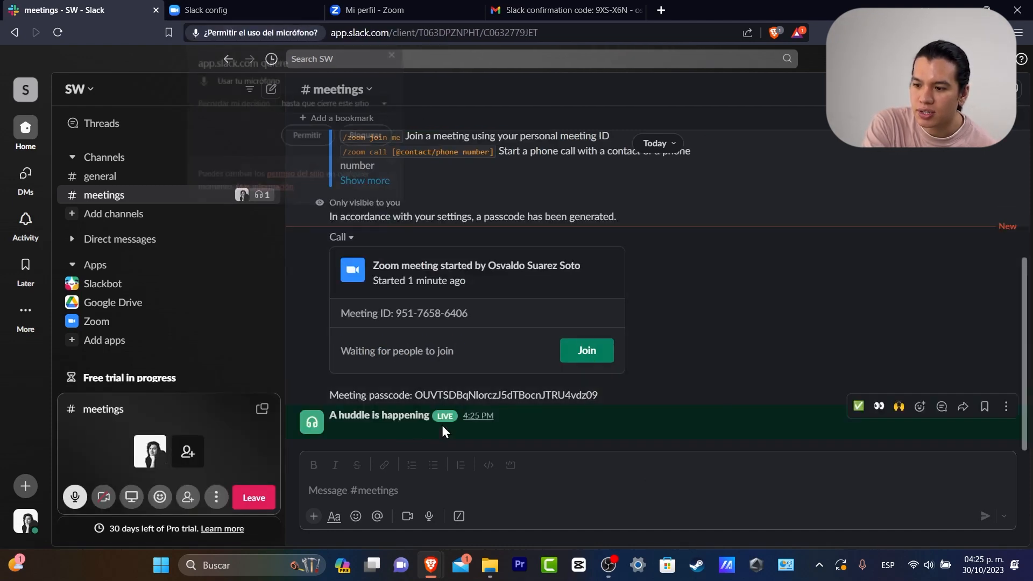
pyautogui.click(256, 498)
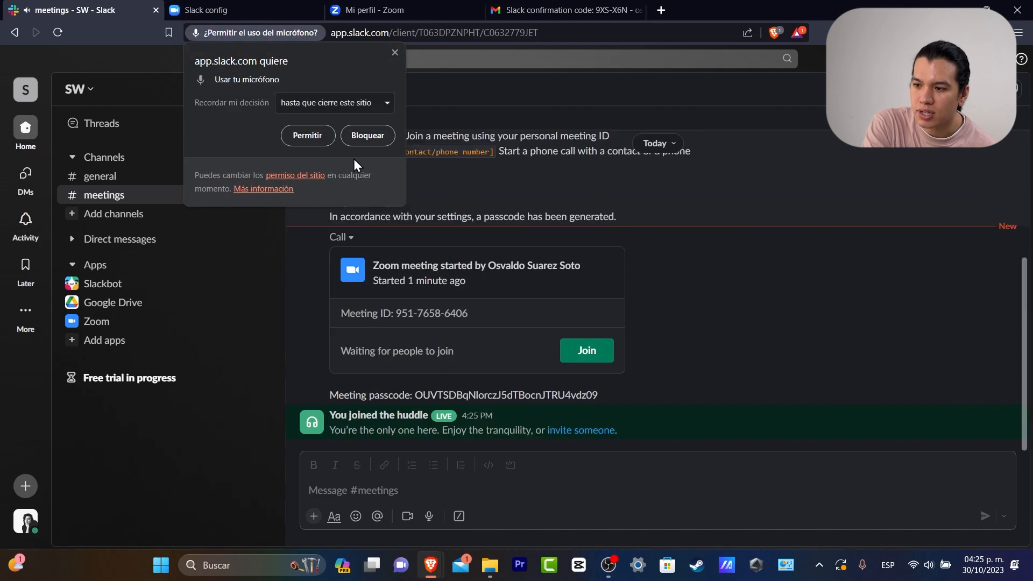
pyautogui.click(395, 54)
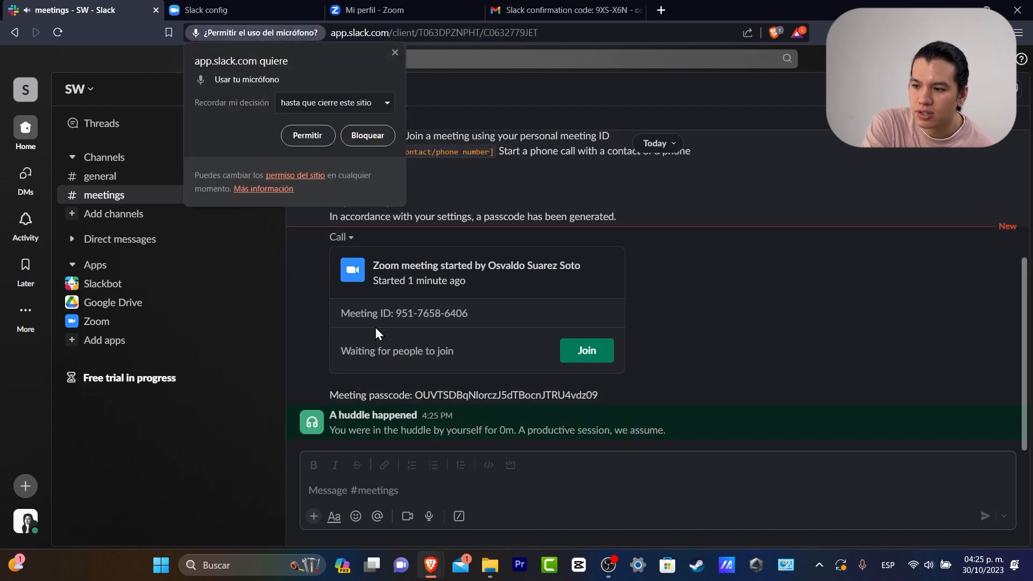
pyautogui.click(396, 54)
# - Browse the available apps from the meetings channel and add Simple Poll to the SW workspace, allowing the access it requests
pyautogui.click(459, 517)
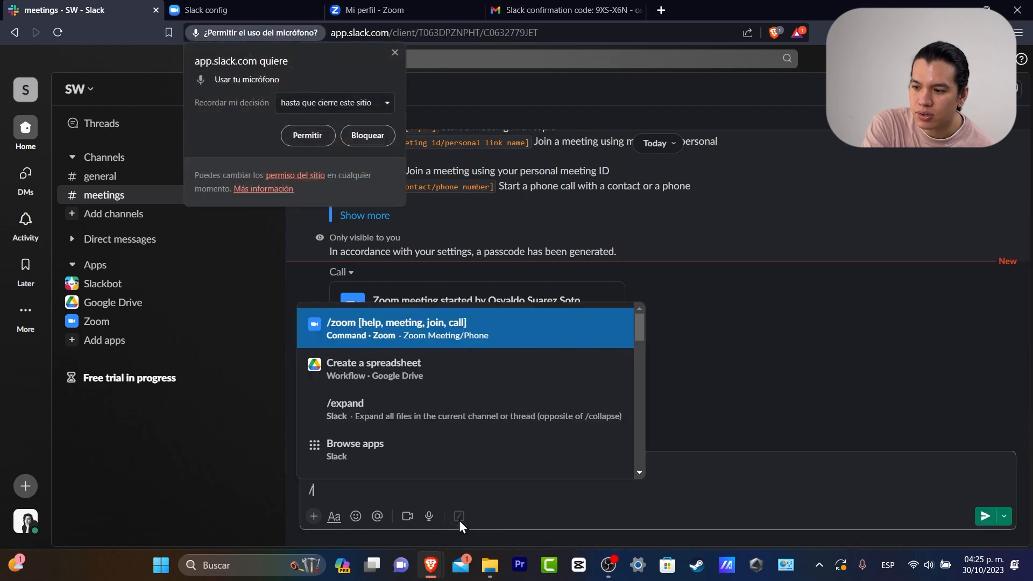
pyautogui.click(397, 422)
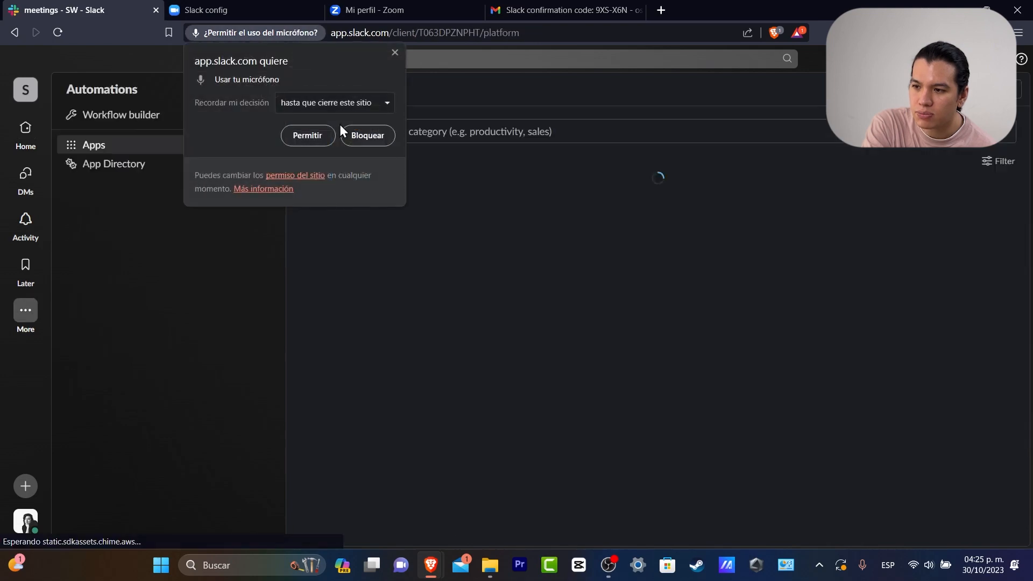
pyautogui.click(395, 53)
pyautogui.scroll(-10, 612, 404)
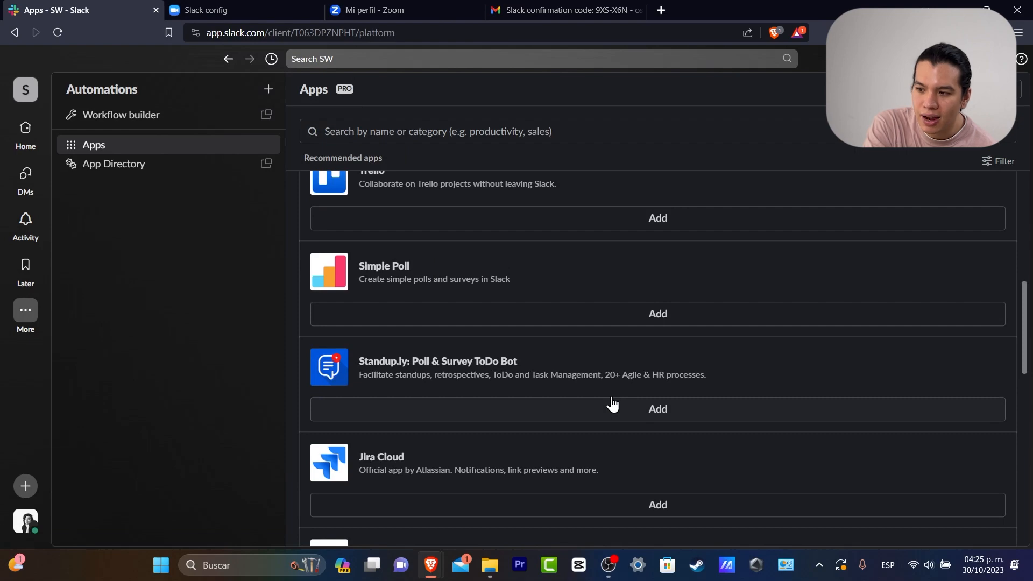
pyautogui.click(482, 312)
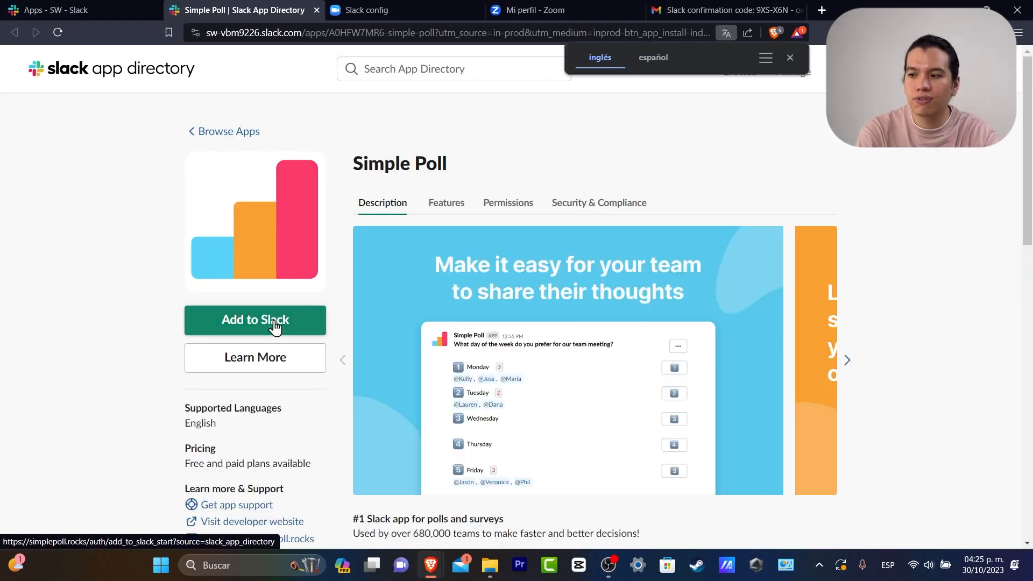
pyautogui.click(274, 323)
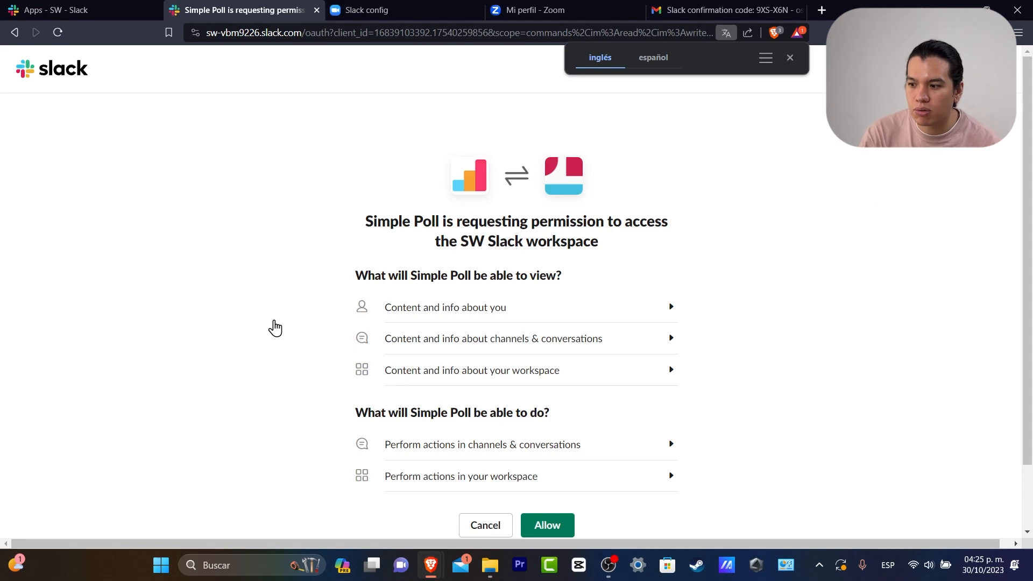
pyautogui.click(547, 524)
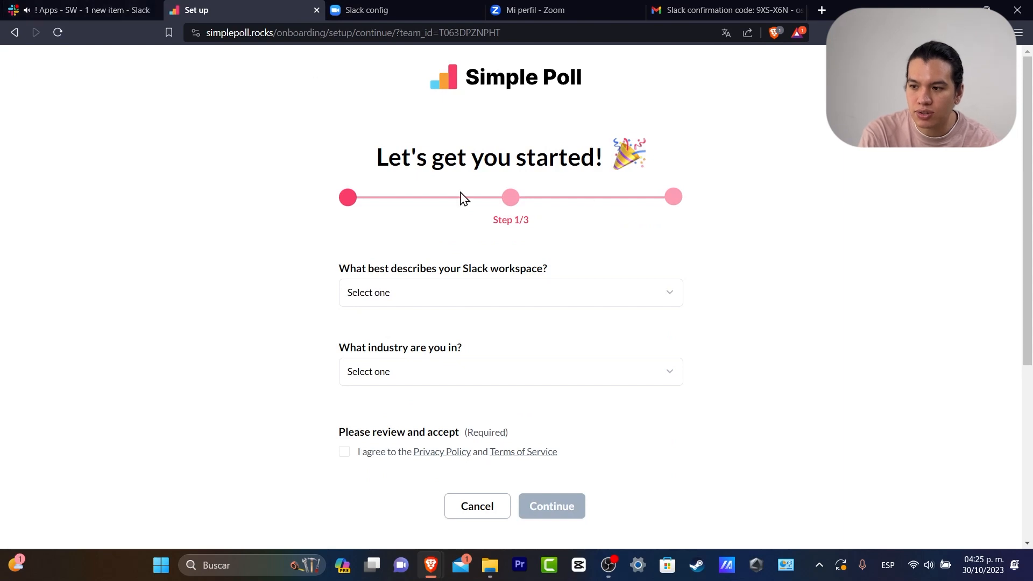
# - Complete the Simple Poll setup by accepting the terms and choosing Company as the workspace type, leaving the remaining questions blank, and continue in Slack
pyautogui.click(345, 452)
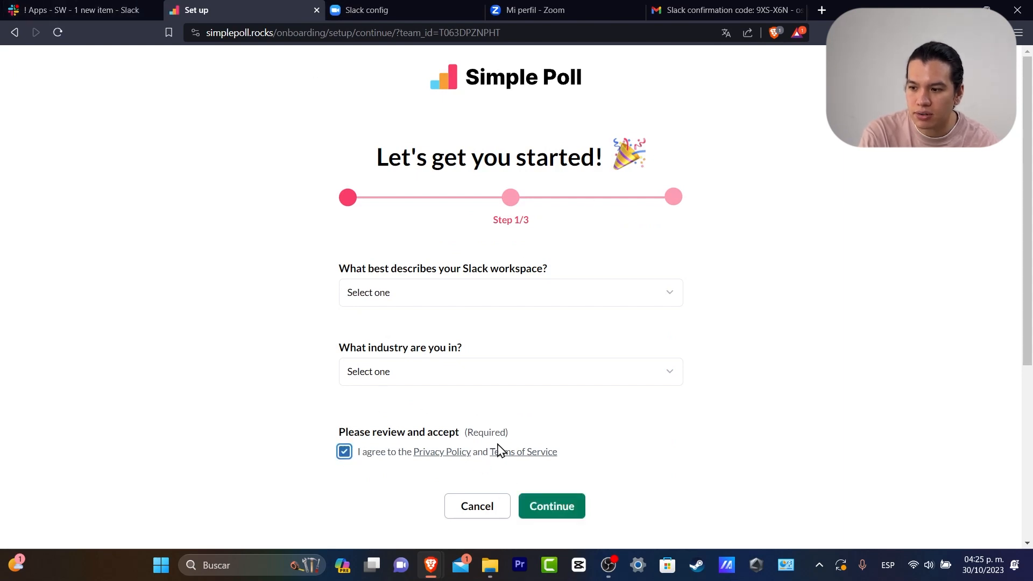
pyautogui.click(484, 381)
pyautogui.click(470, 393)
pyautogui.click(448, 302)
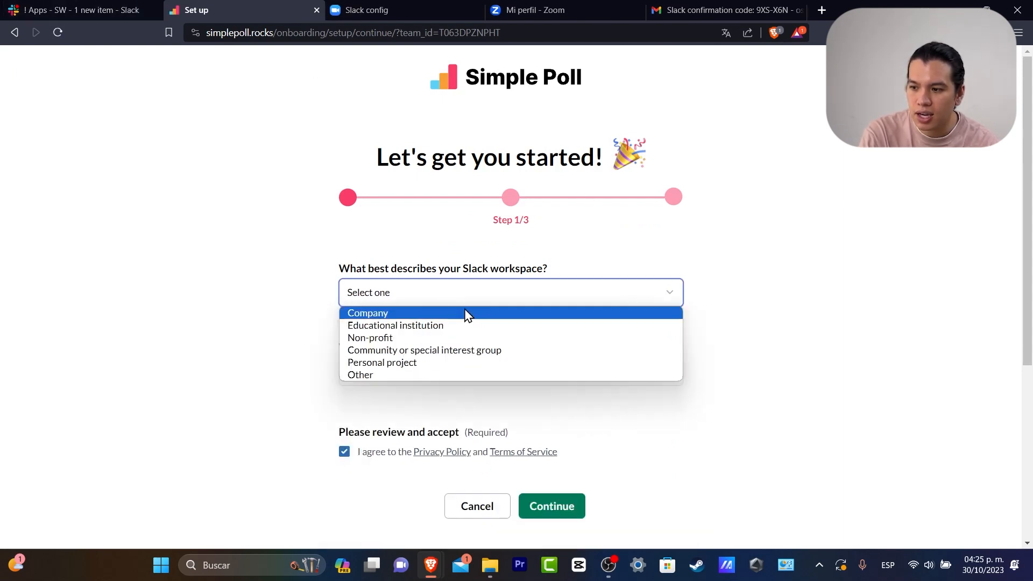
pyautogui.click(466, 313)
pyautogui.click(560, 505)
pyautogui.scroll(-15, 463, 321)
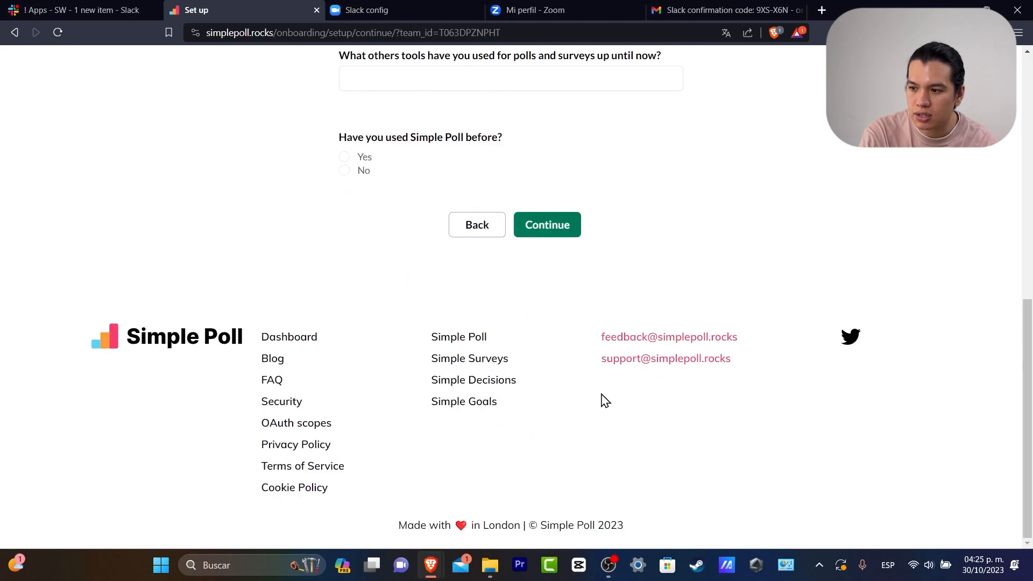
pyautogui.click(537, 230)
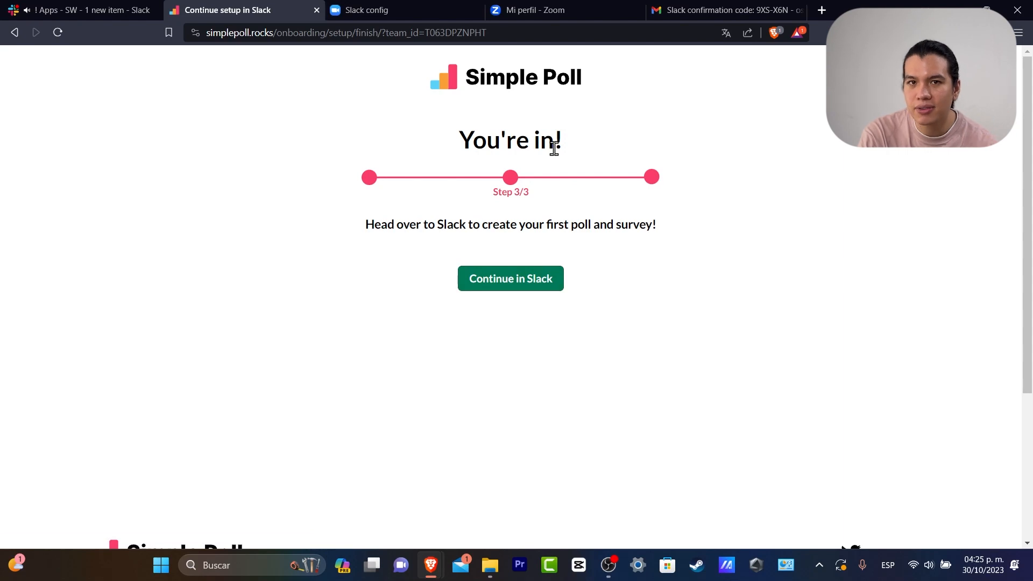
pyautogui.click(540, 285)
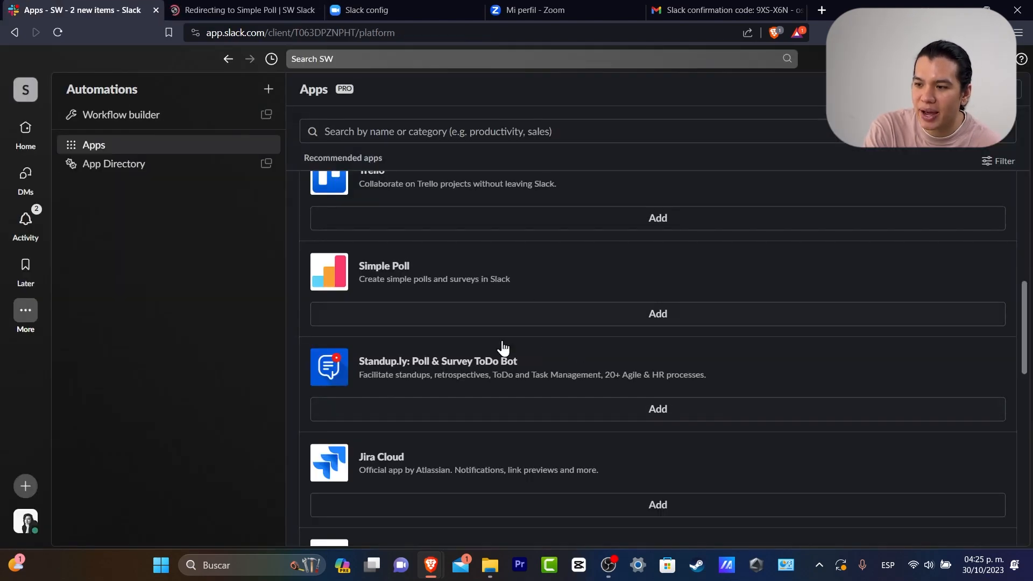
# - Check the Simple Poll notifications in the activity feed and look through the template polls on the app's home page
pyautogui.click(25, 221)
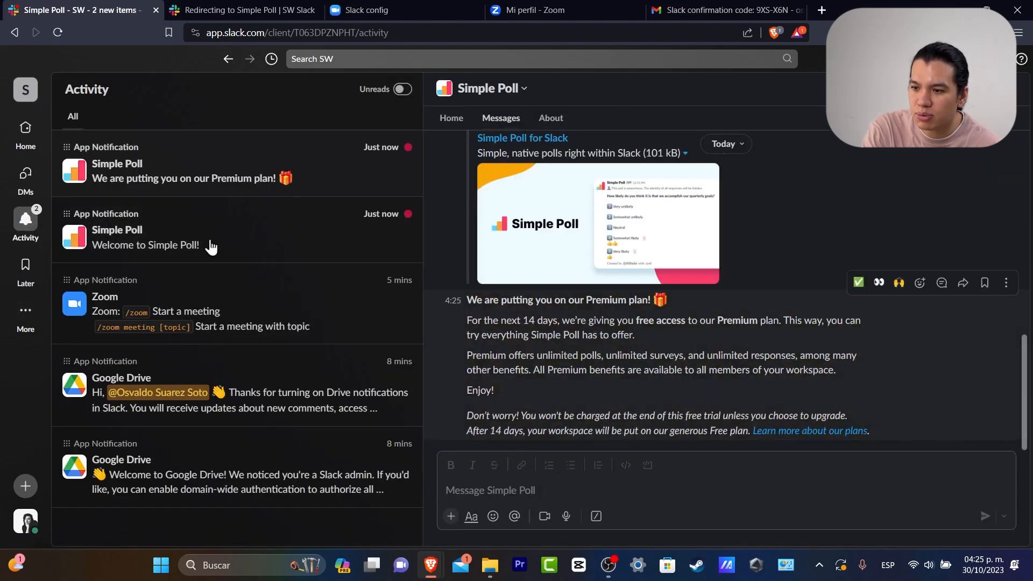
pyautogui.click(26, 134)
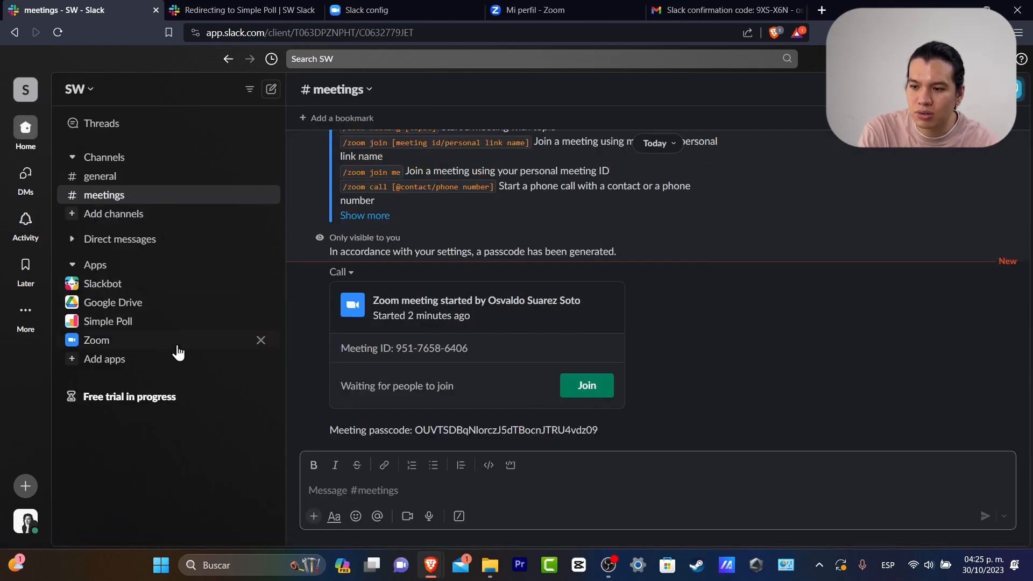
pyautogui.click(154, 323)
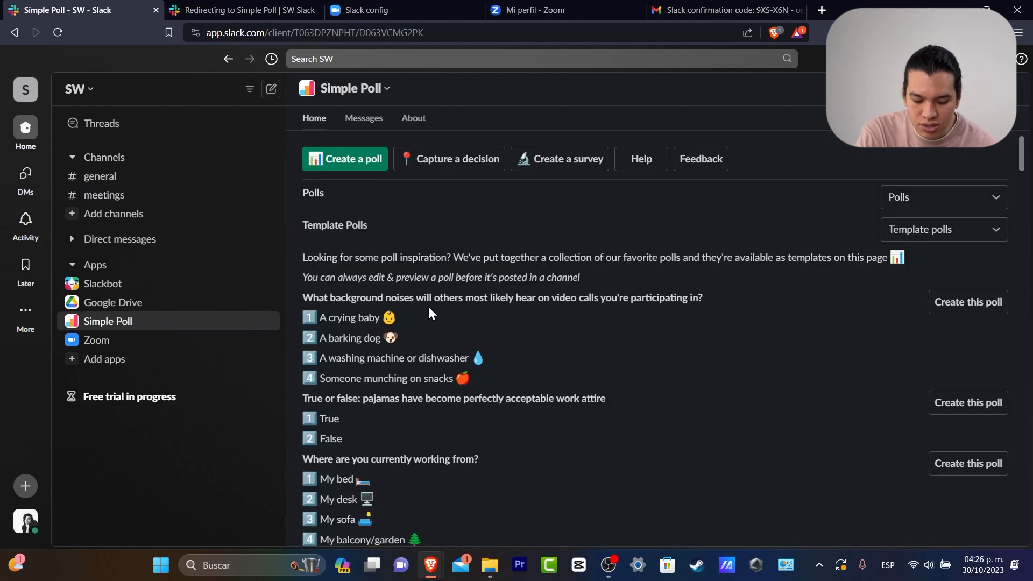
pyautogui.scroll(-15, 469, 329)
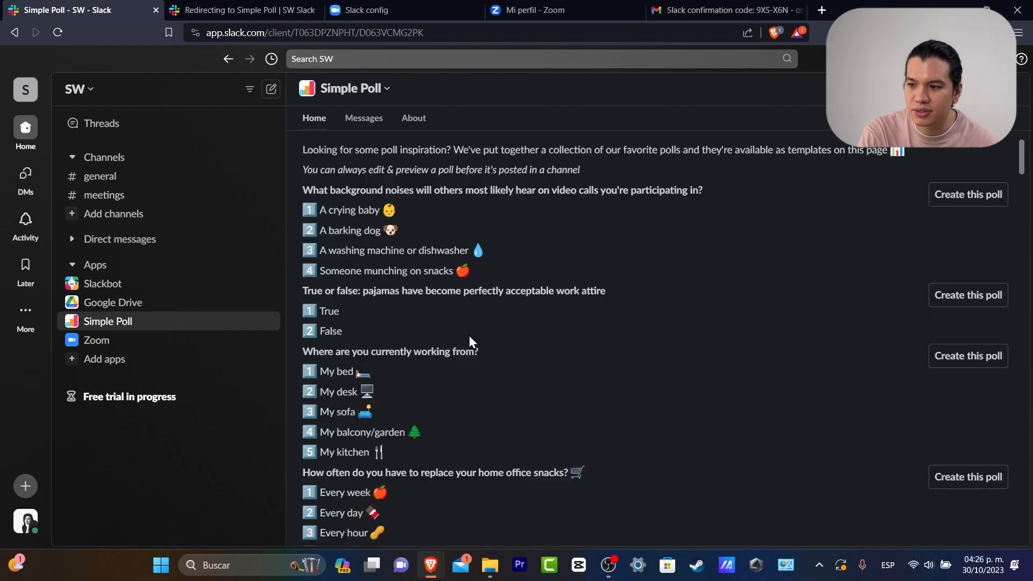
pyautogui.scroll(-10, 473, 326)
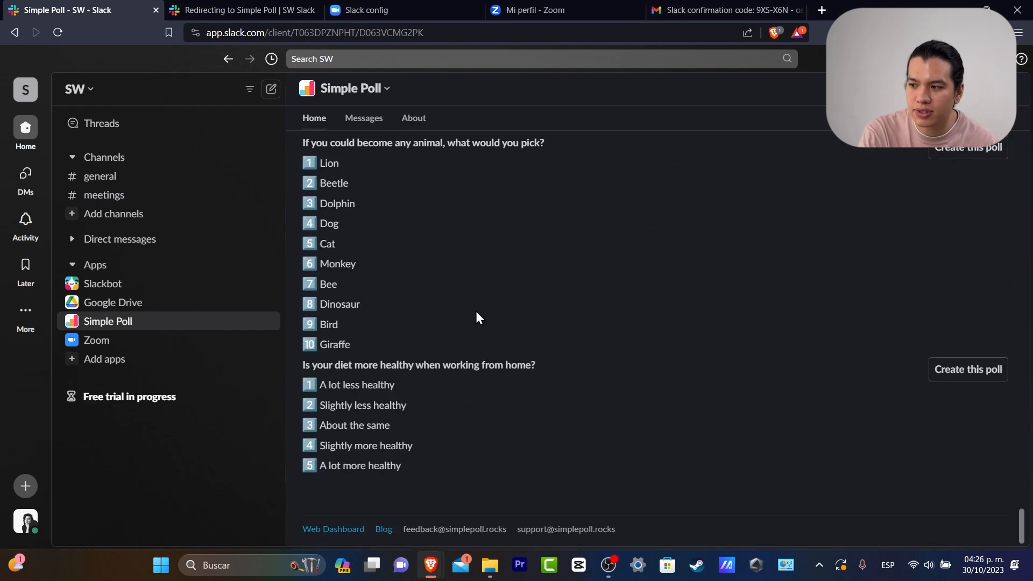
pyautogui.scroll(20, 423, 379)
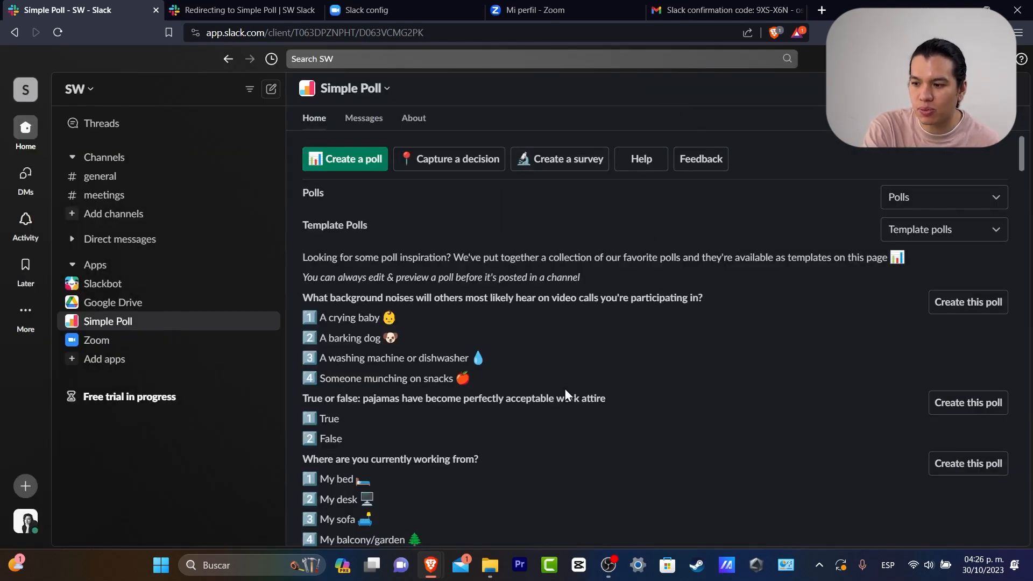
pyautogui.scroll(-4, 461, 229)
pyautogui.moveTo(445, 235); pyautogui.dragTo(486, 237)
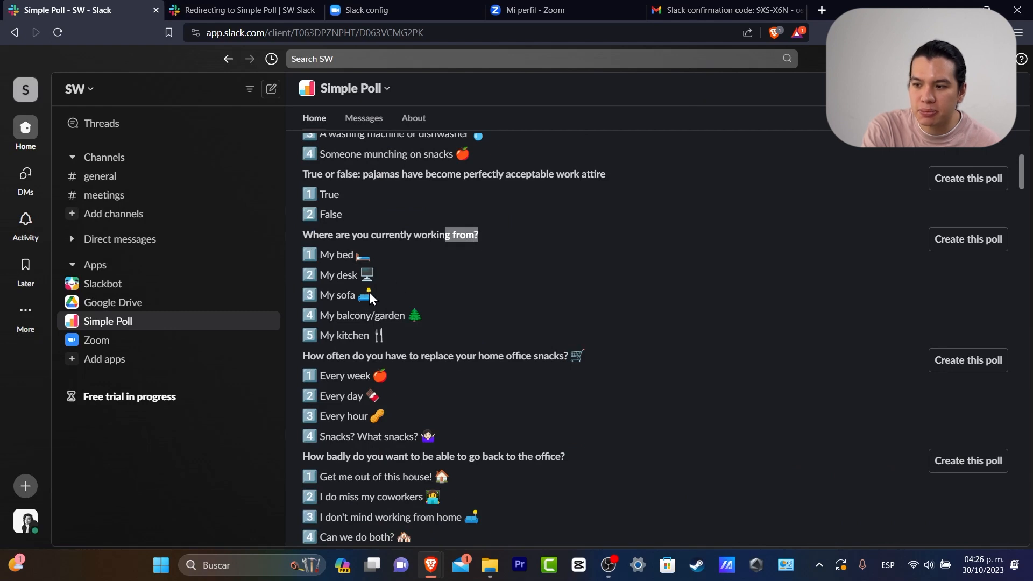
# - Create the template poll "Where are you currently working from?" with its default settings, posting it in the Simple Poll conversation
pyautogui.click(945, 237)
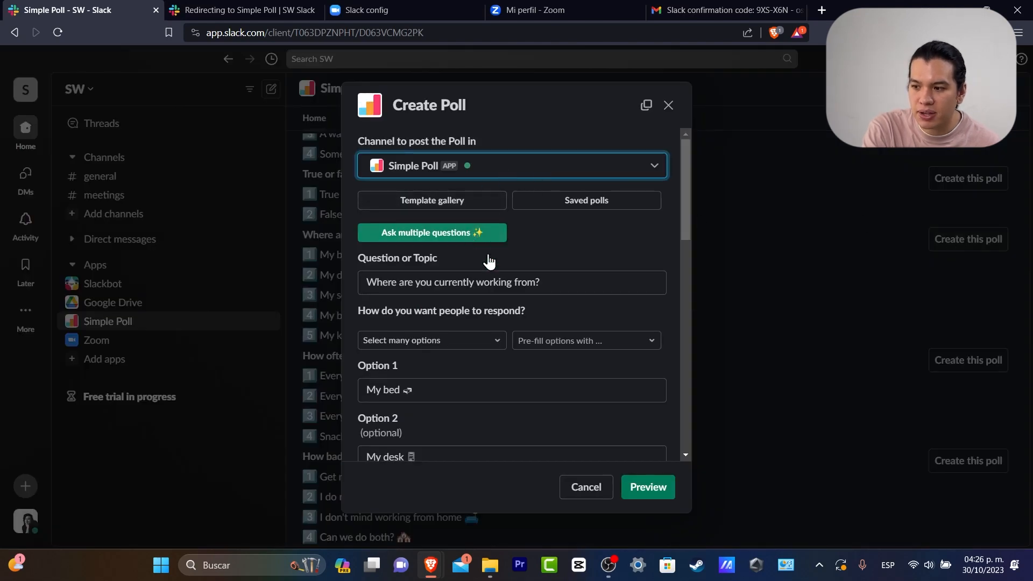
pyautogui.scroll(-10, 487, 280)
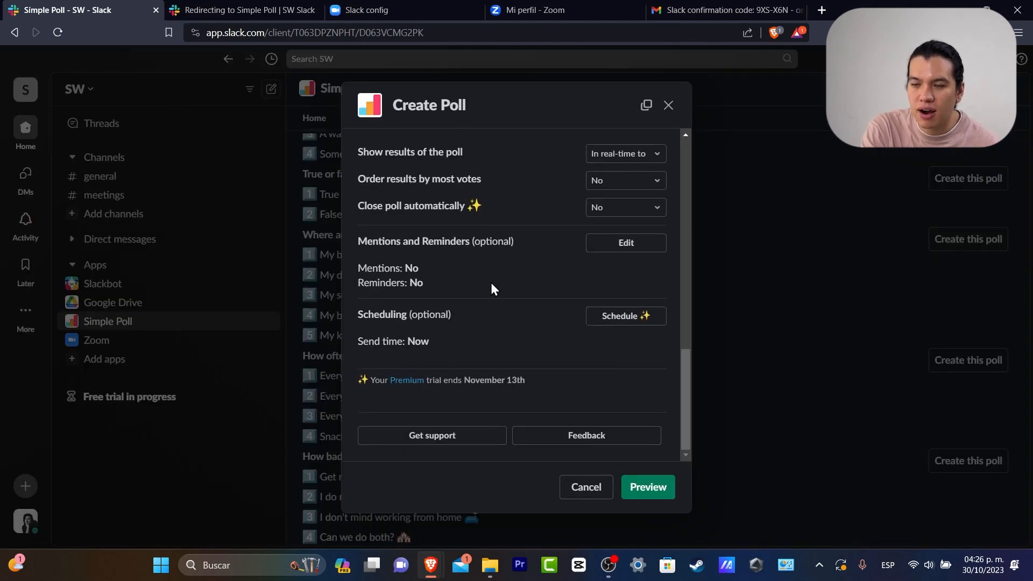
pyautogui.click(650, 485)
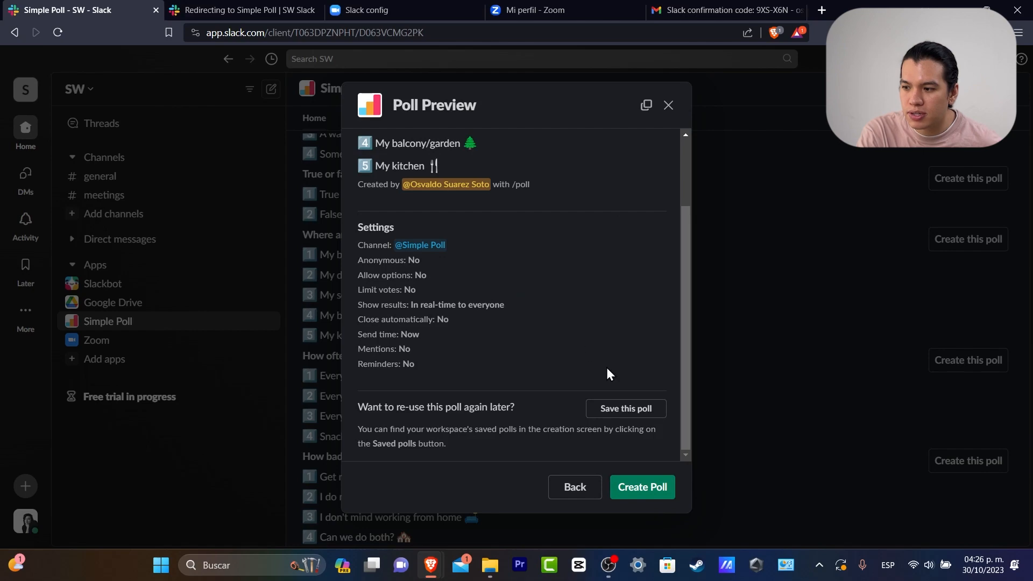
pyautogui.click(658, 485)
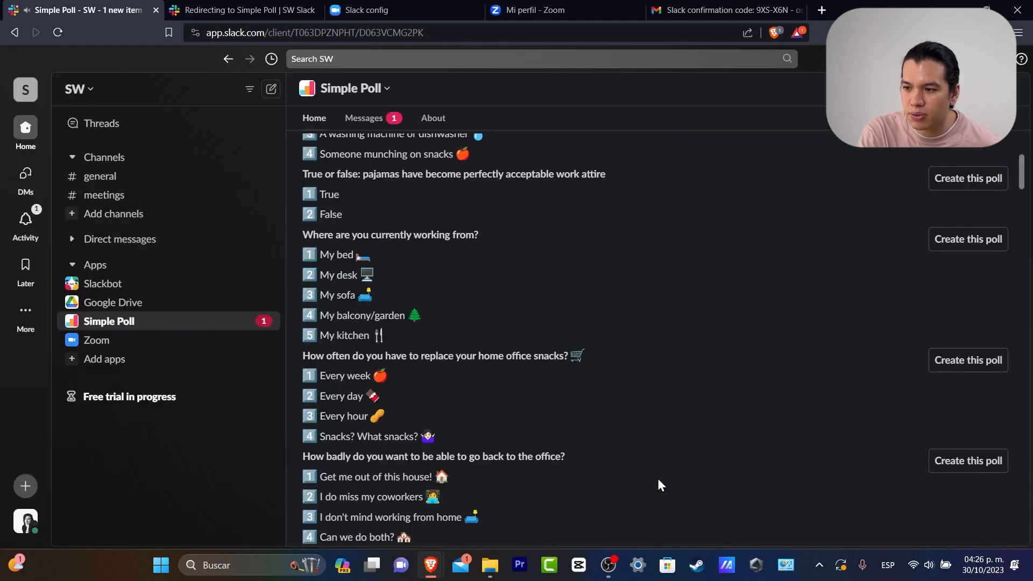
# - Find the posted poll in the Simple Poll messages and vote for "My balcony/garden"
pyautogui.scroll(-15, 490, 230)
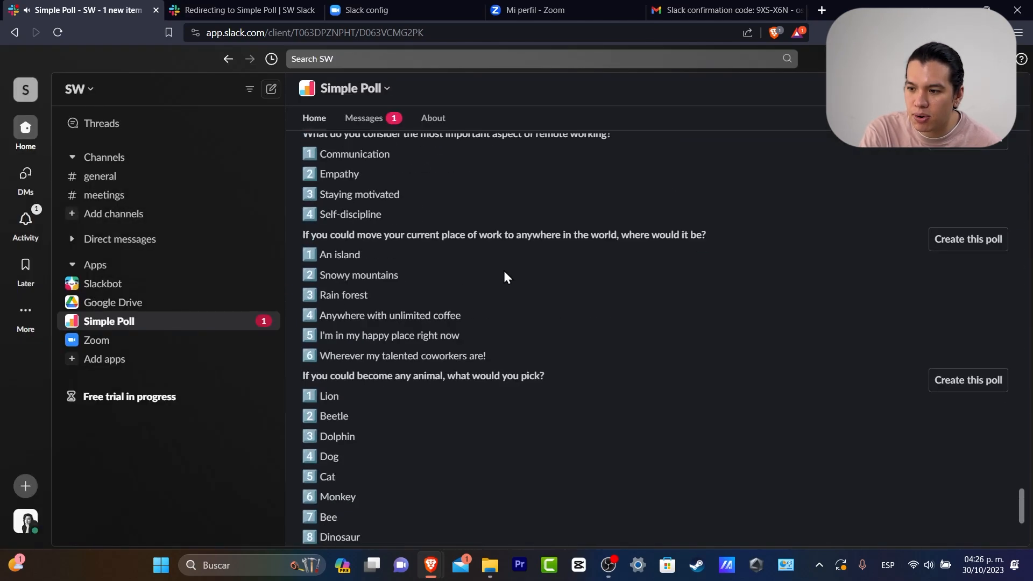
pyautogui.click(232, 322)
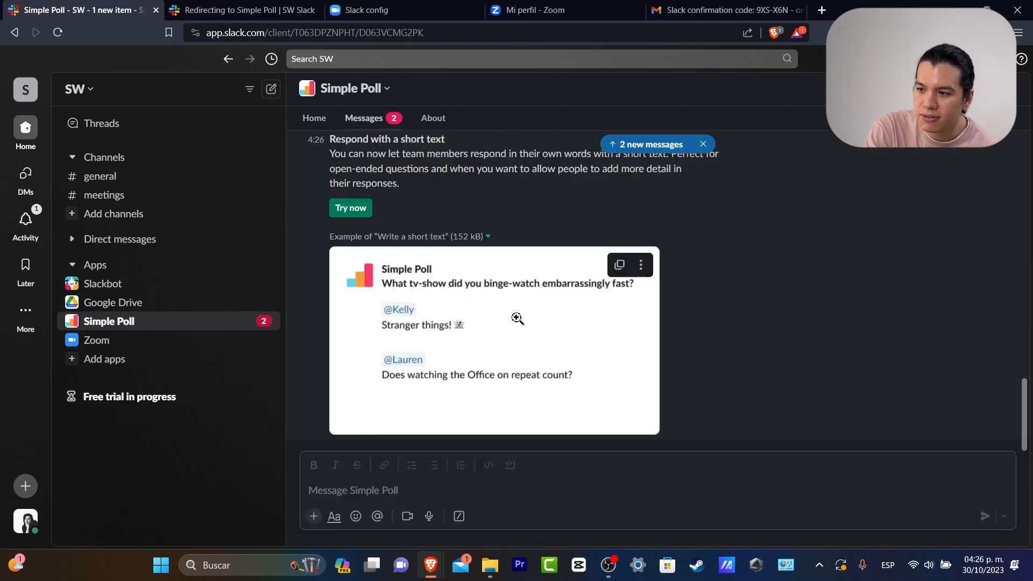
pyautogui.scroll(5, 646, 253)
pyautogui.scroll(-5, 655, 246)
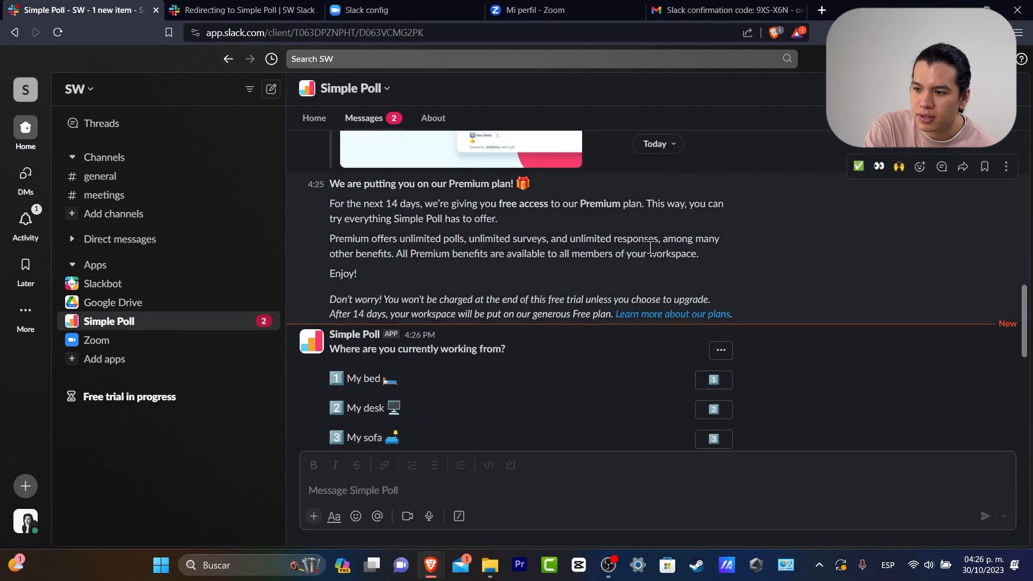
pyautogui.scroll(-4, 367, 282)
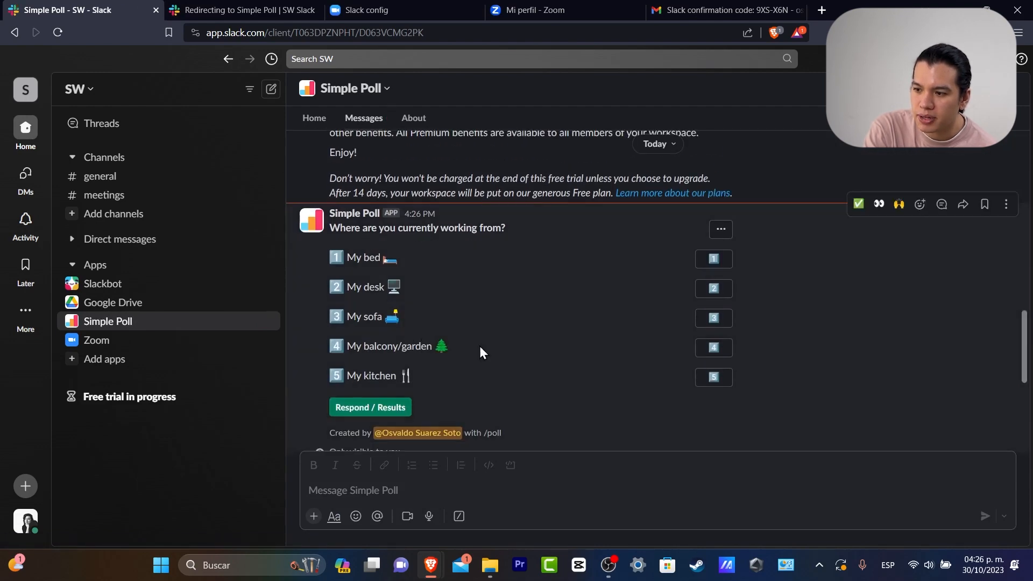
pyautogui.click(712, 349)
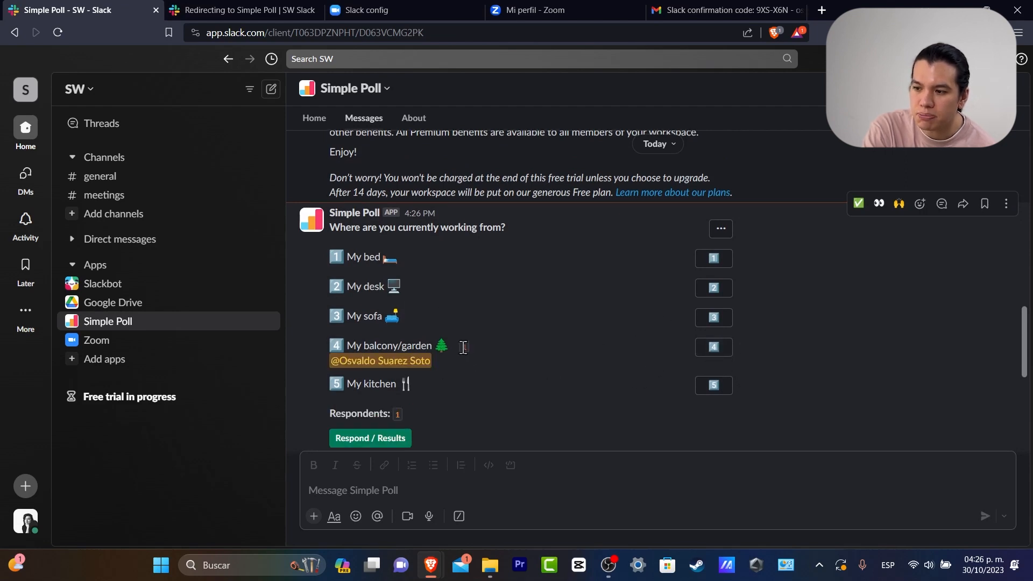
# - Start a new poll in the general channel with Simple Poll's /poll command
pyautogui.click(117, 181)
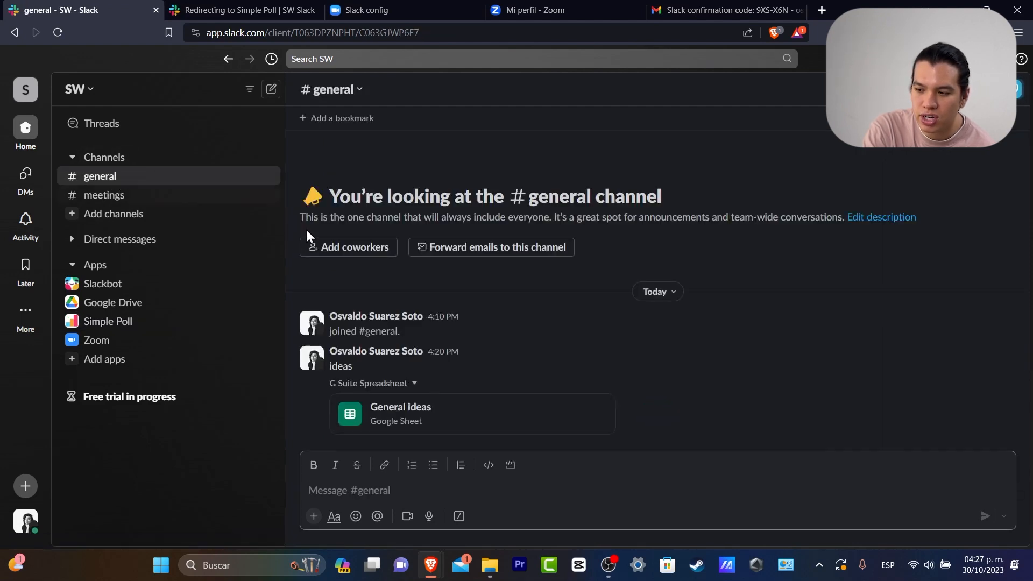
pyautogui.click(460, 517)
pyautogui.scroll(-1, 429, 411)
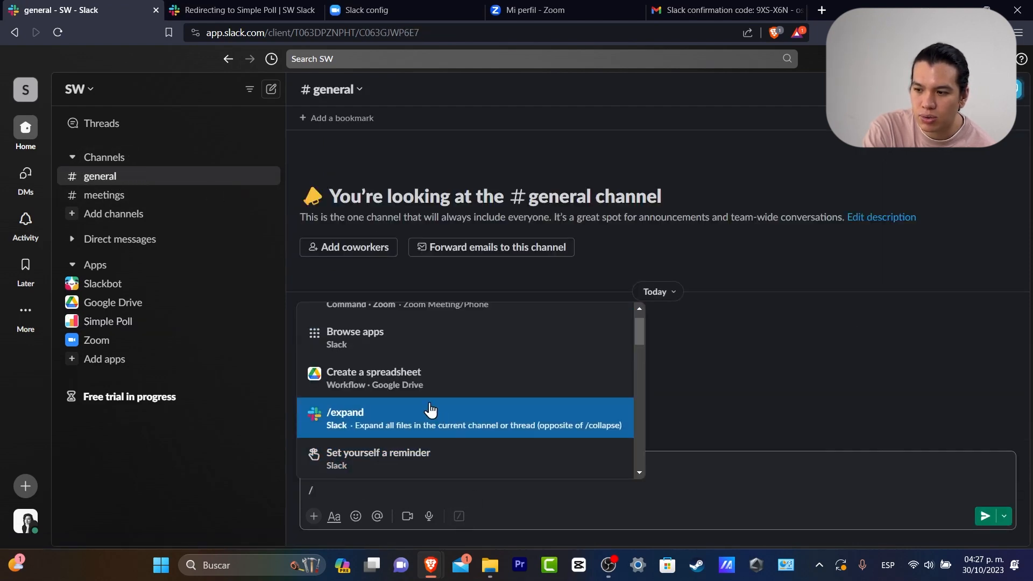
pyautogui.scroll(-8, 483, 397)
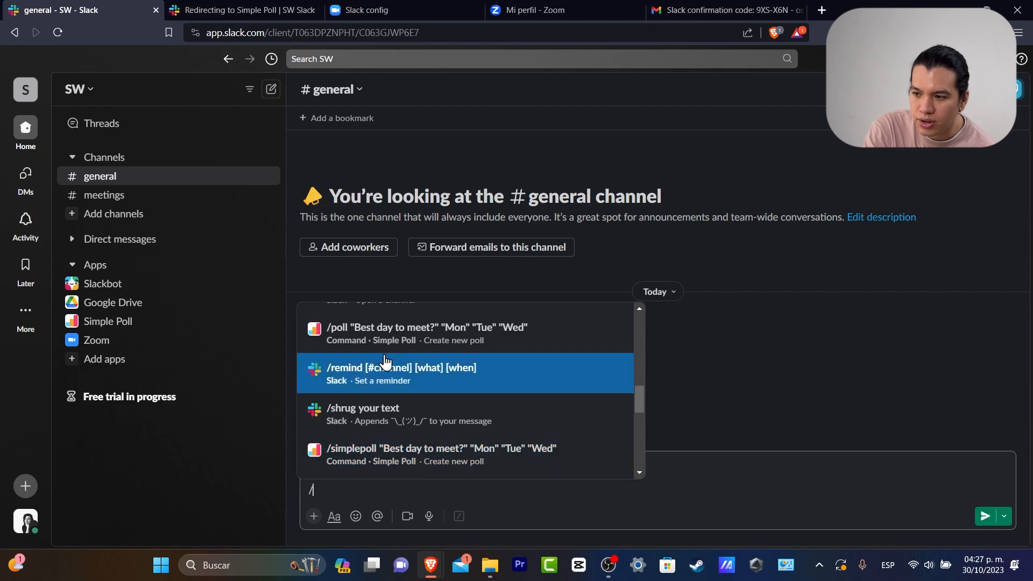
pyautogui.click(502, 341)
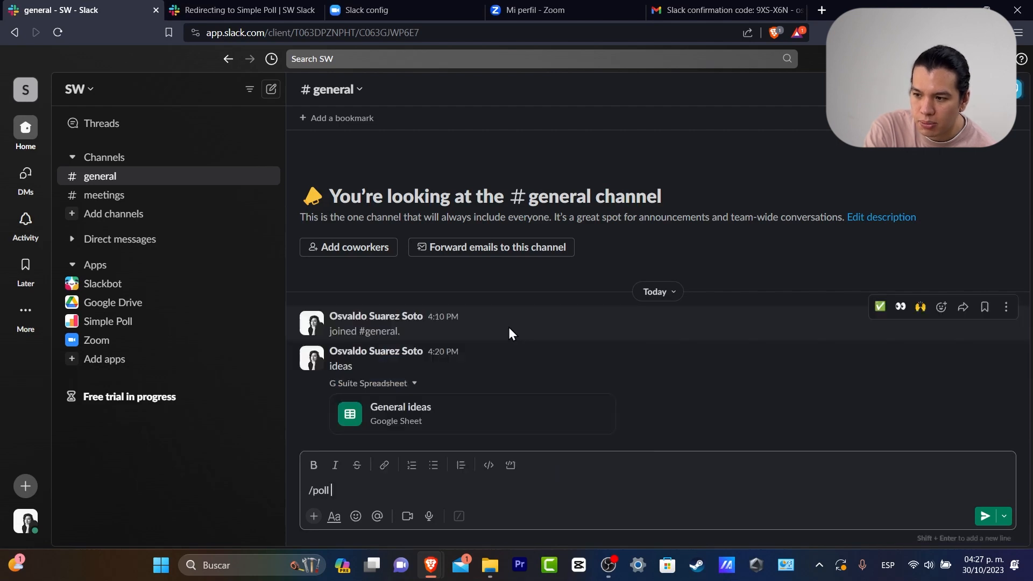
pyautogui.press('Return')
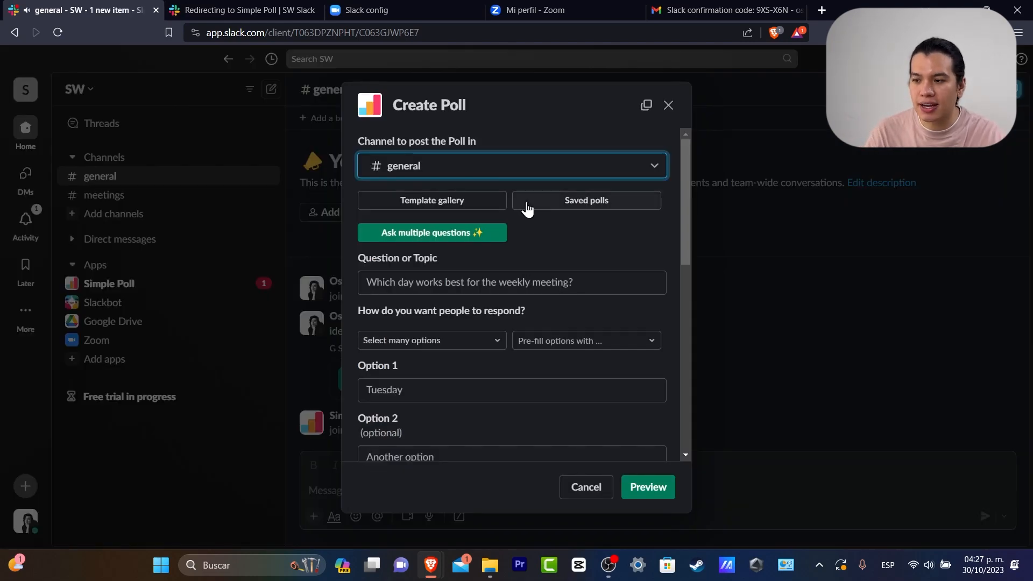
# - Try to fill the new poll from the "Discover fun common interests" template
pyautogui.click(490, 205)
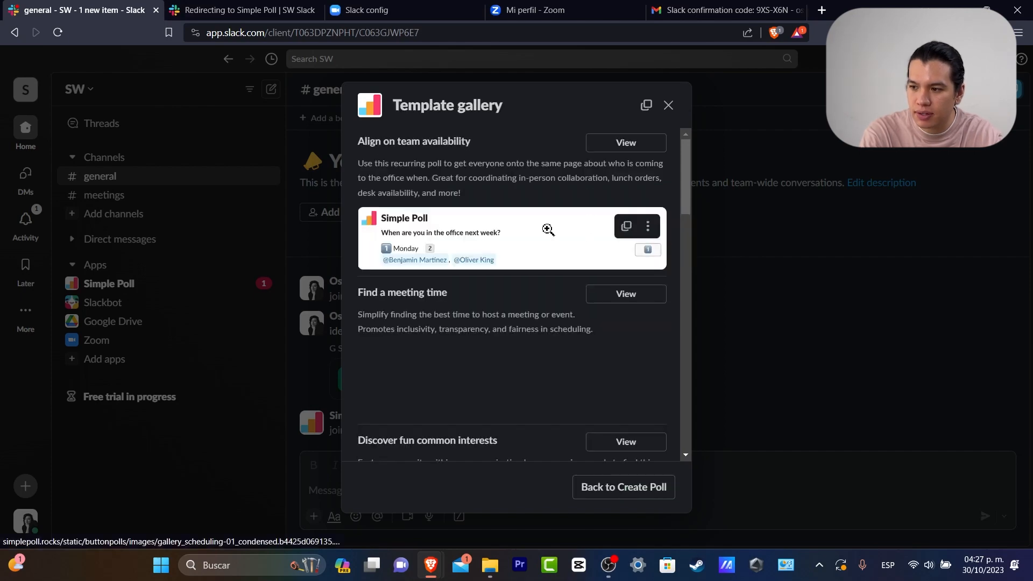
pyautogui.scroll(-4, 506, 312)
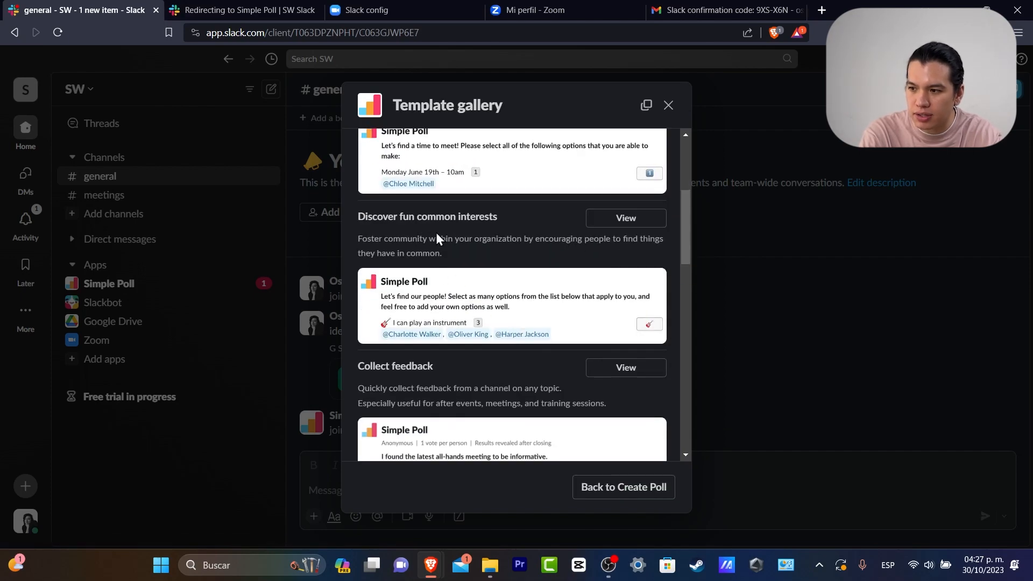
pyautogui.click(612, 223)
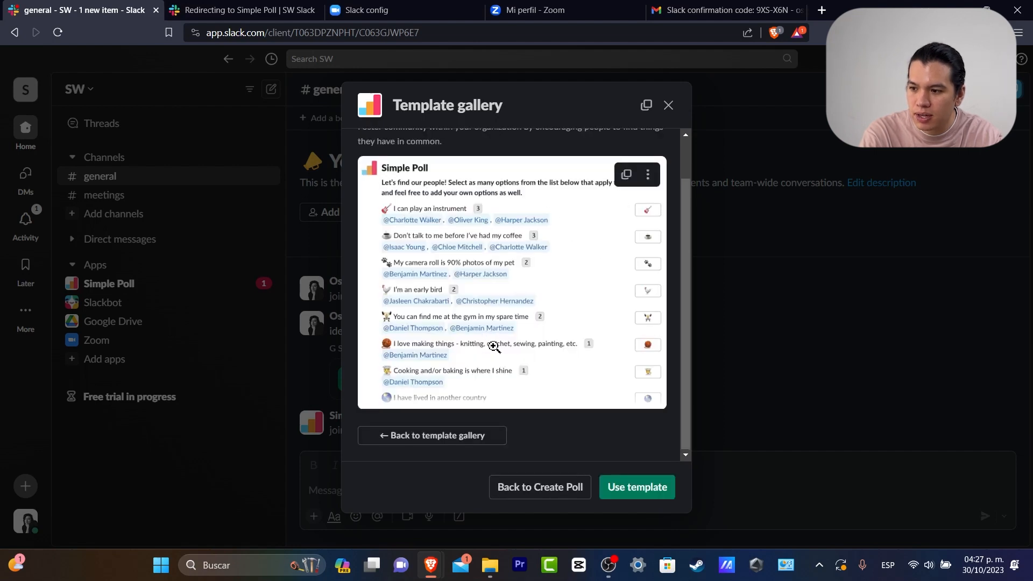
pyautogui.click(640, 489)
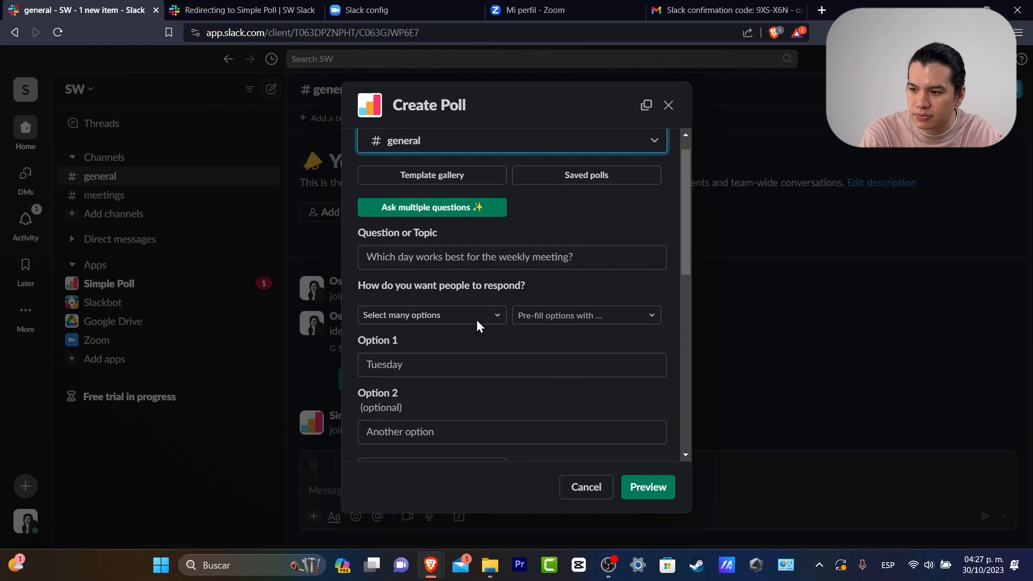
# - Apply the "Discover fun common interests" template to the general channel's poll again and review its options and settings
pyautogui.scroll(1, 470, 217)
pyautogui.click(461, 207)
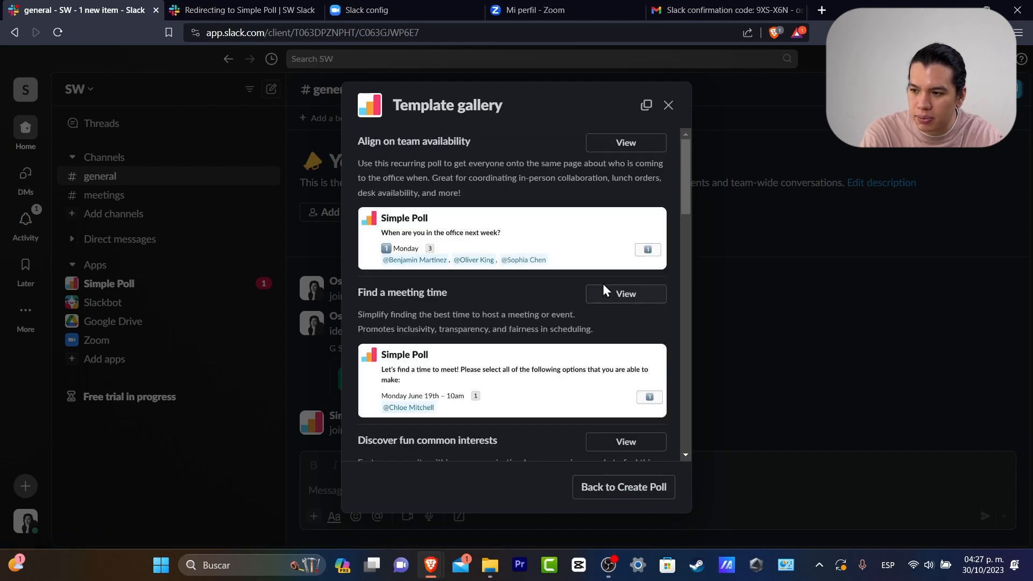
pyautogui.scroll(-4, 618, 349)
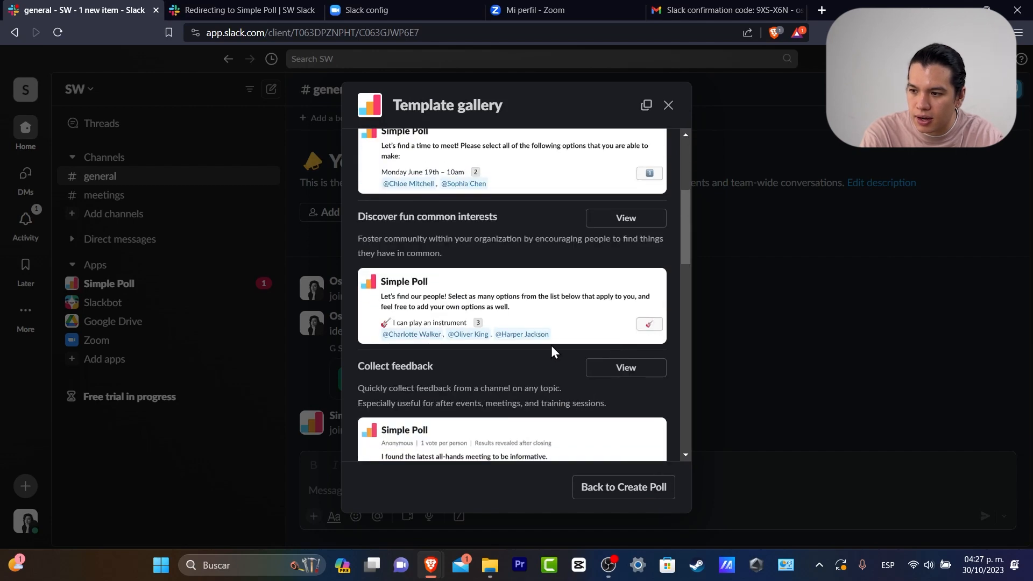
pyautogui.click(618, 217)
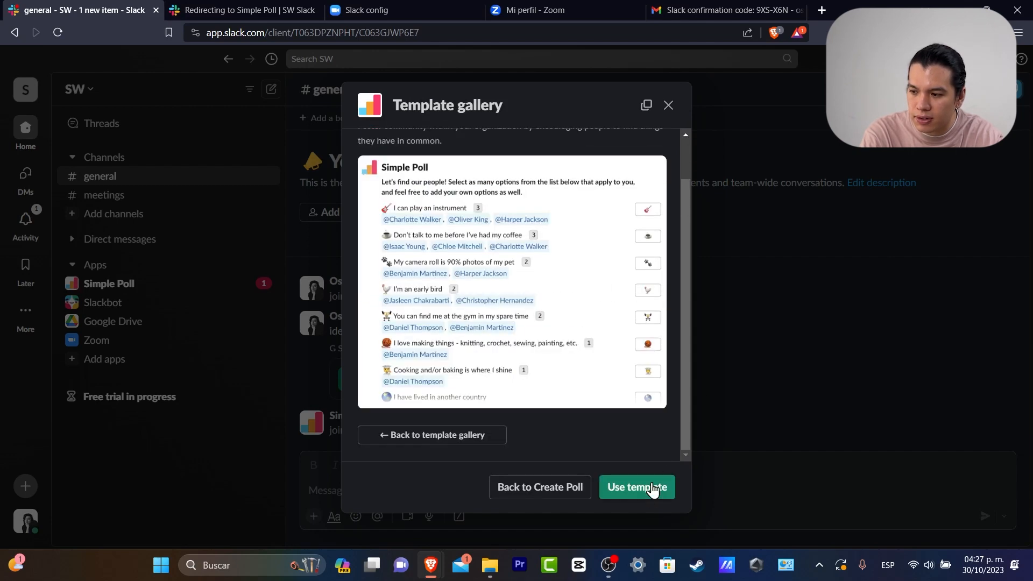
pyautogui.click(652, 487)
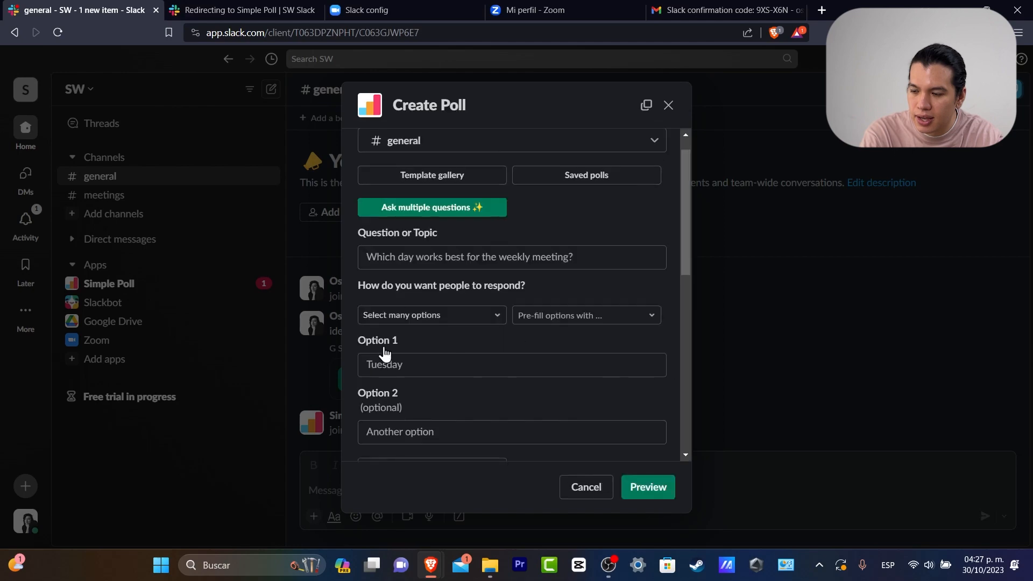
pyautogui.scroll(-4, 499, 362)
pyautogui.scroll(-15, 498, 362)
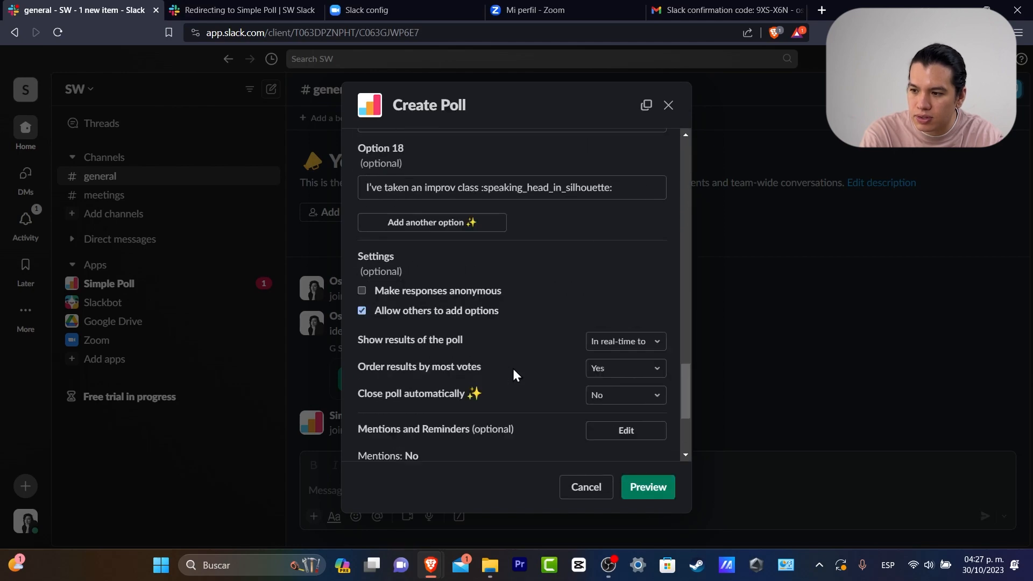
# - Preview the "Discover fun common interests" poll, post it to the general channel and look over its options
pyautogui.click(635, 491)
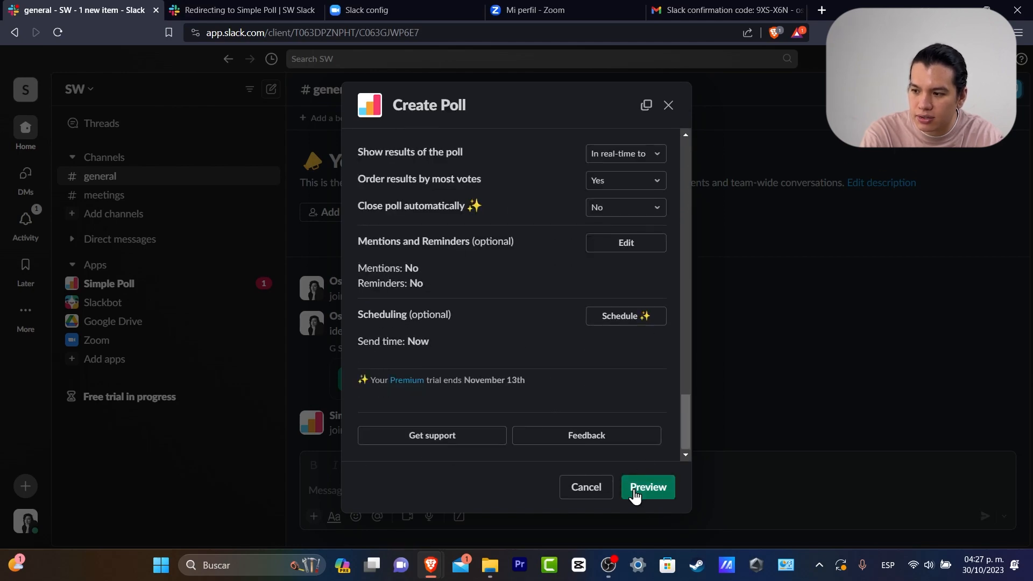
pyautogui.click(659, 498)
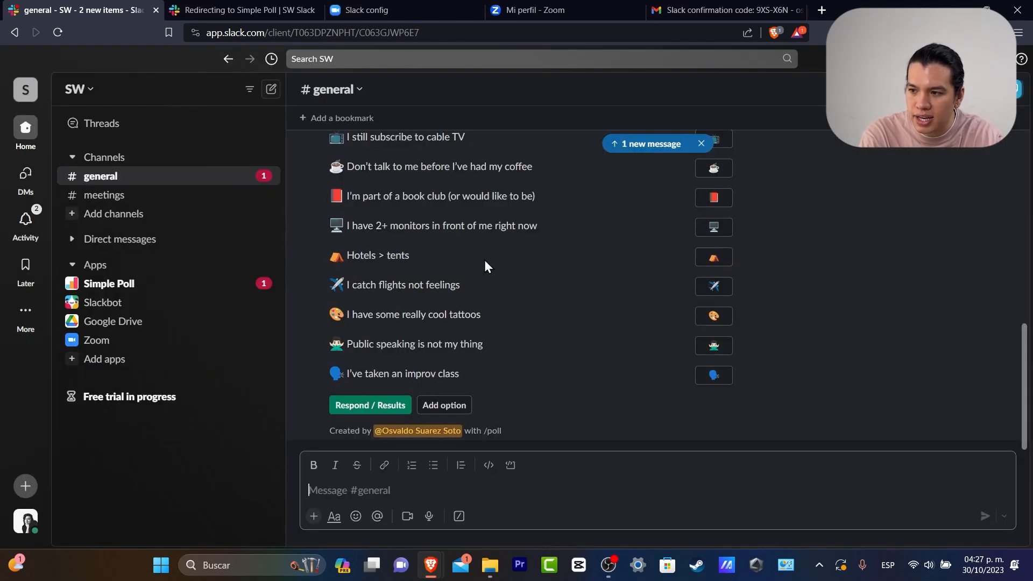
pyautogui.scroll(7, 486, 259)
pyautogui.scroll(-8, 490, 259)
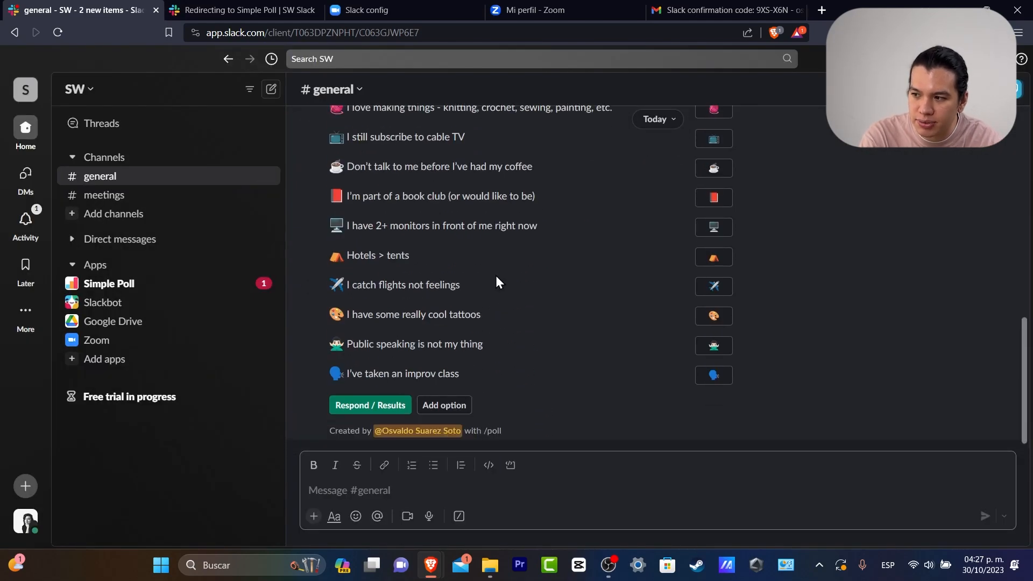
# - Vote for "I'm a total night owl", "My camera roll is 90% photos of my pet" and "I love making things" in the general channel's poll
pyautogui.scroll(4, 495, 275)
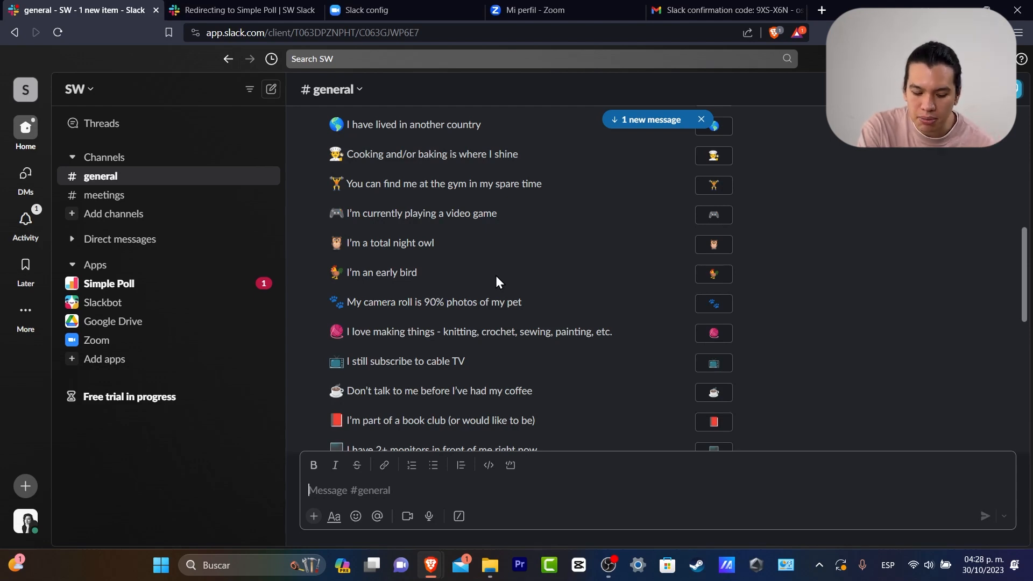
pyautogui.click(717, 248)
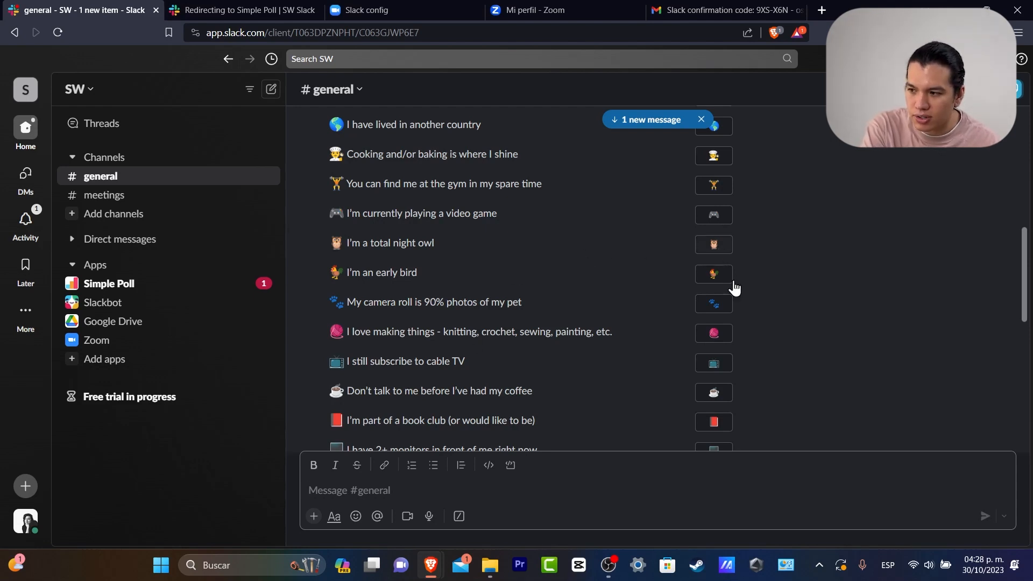
pyautogui.click(719, 308)
pyautogui.click(715, 350)
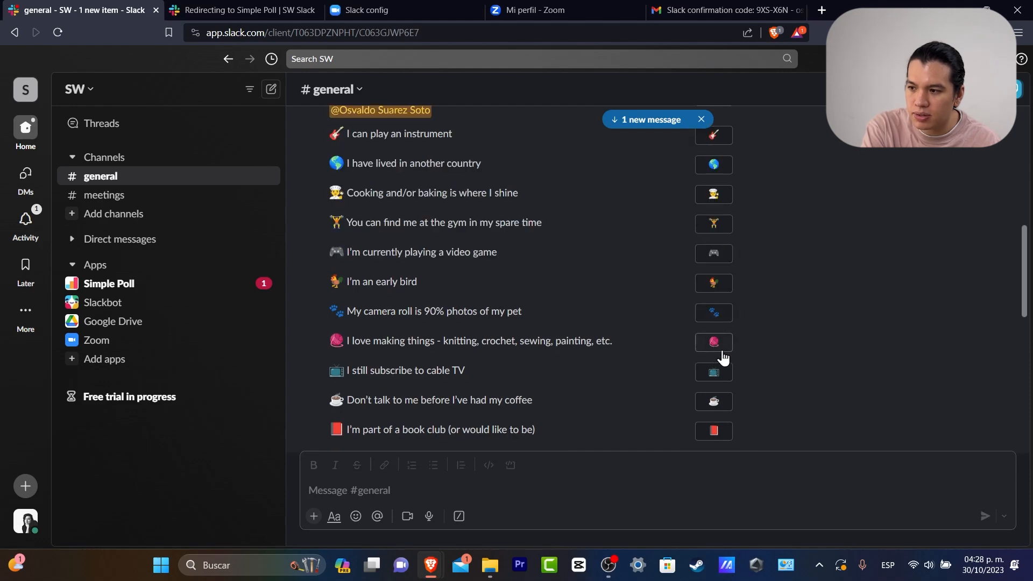
pyautogui.scroll(4, 499, 239)
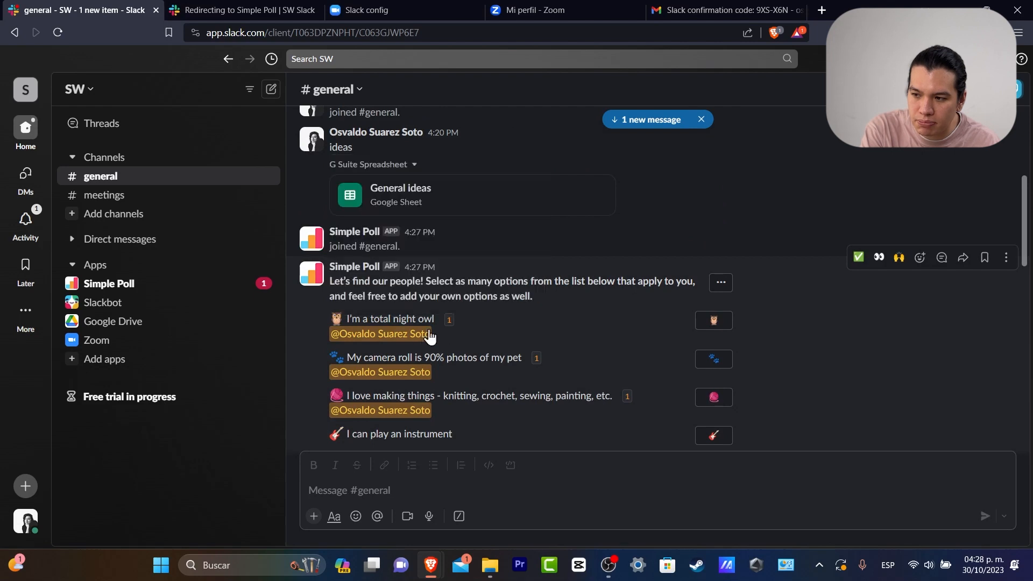
pyautogui.moveTo(380, 319); pyautogui.dragTo(437, 318)
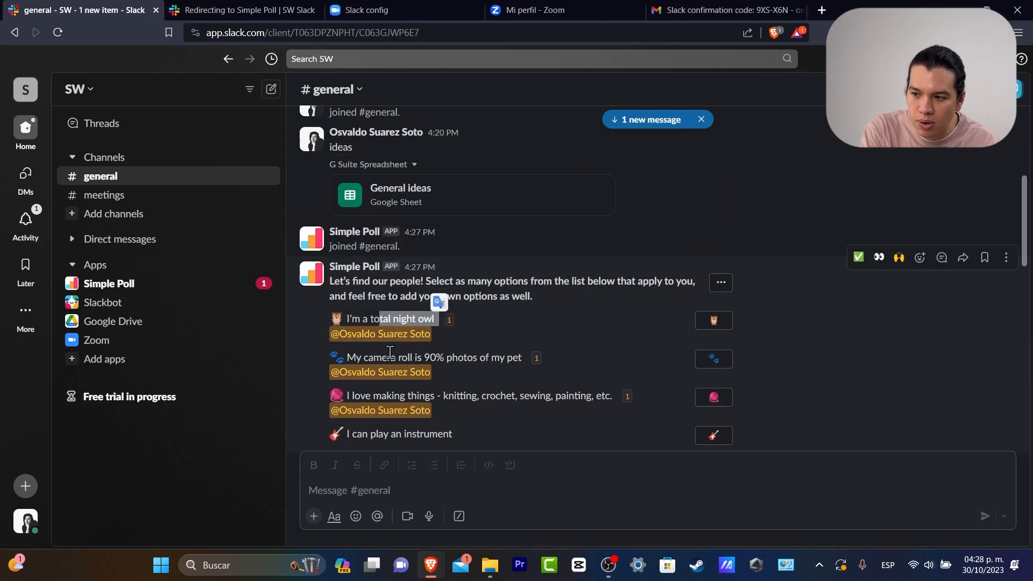
pyautogui.moveTo(391, 357); pyautogui.dragTo(520, 371)
pyautogui.click(602, 375)
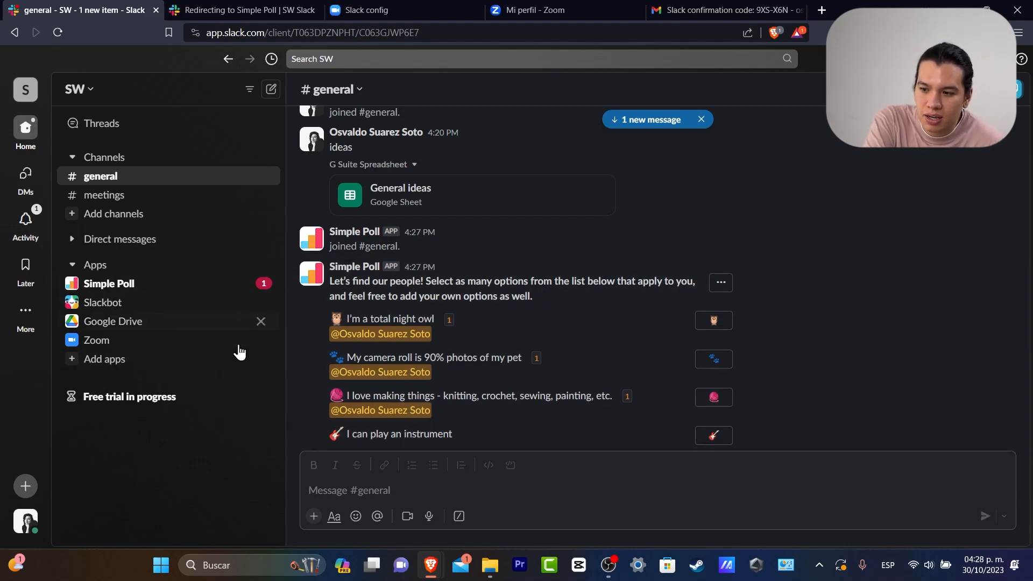
pyautogui.click(393, 498)
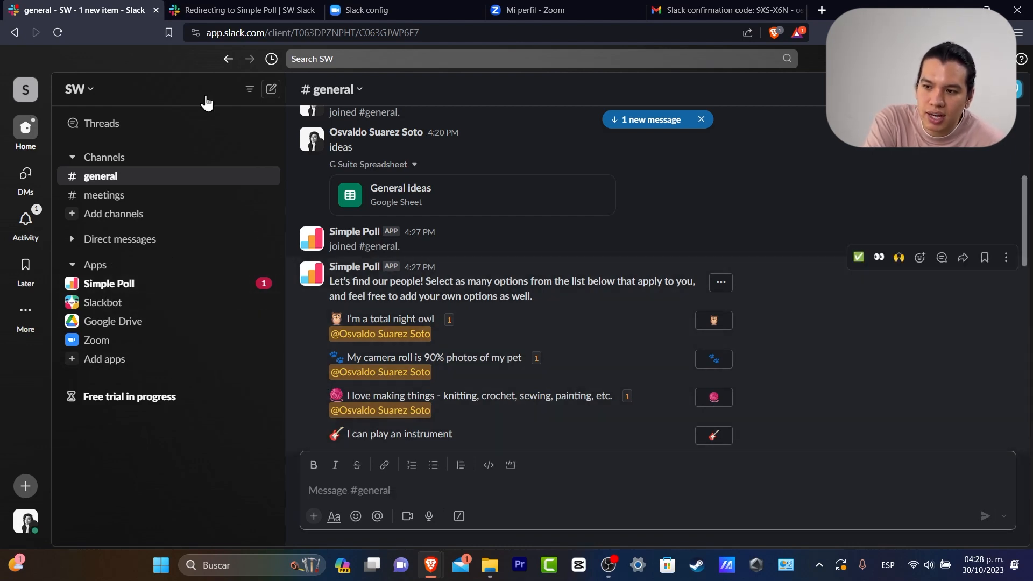
pyautogui.click(26, 486)
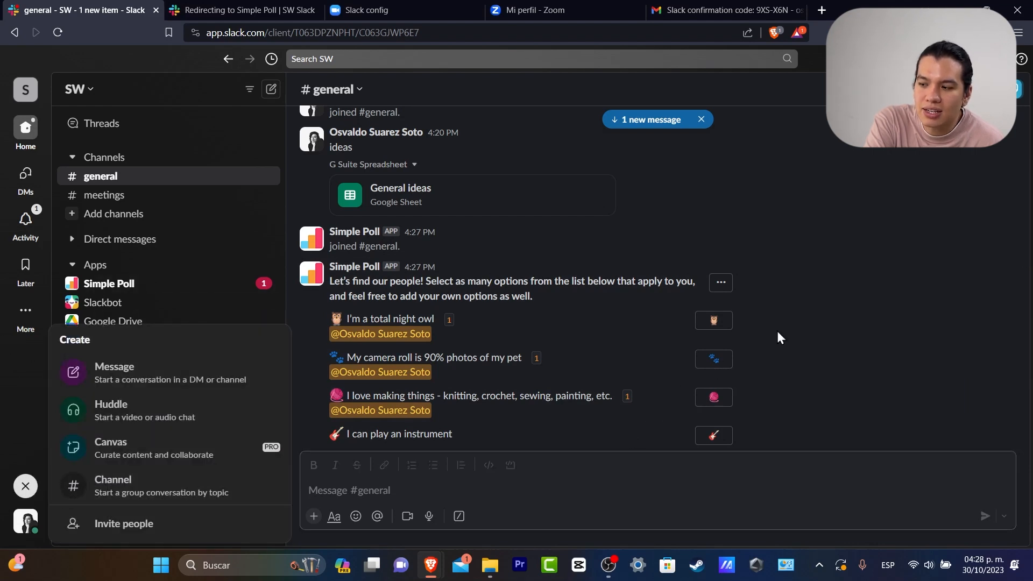
pyautogui.click(904, 299)
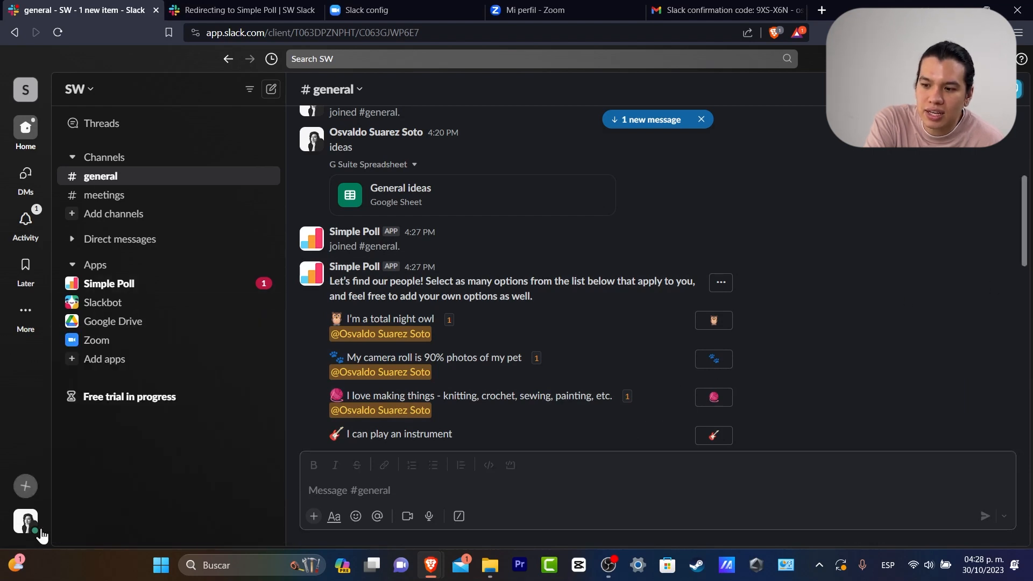
pyautogui.click(33, 488)
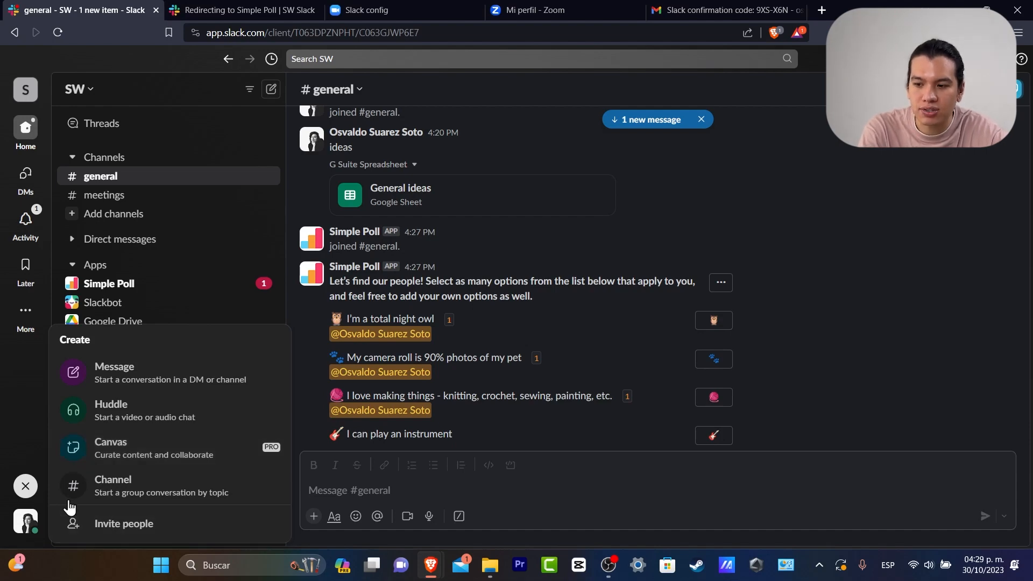
pyautogui.click(25, 487)
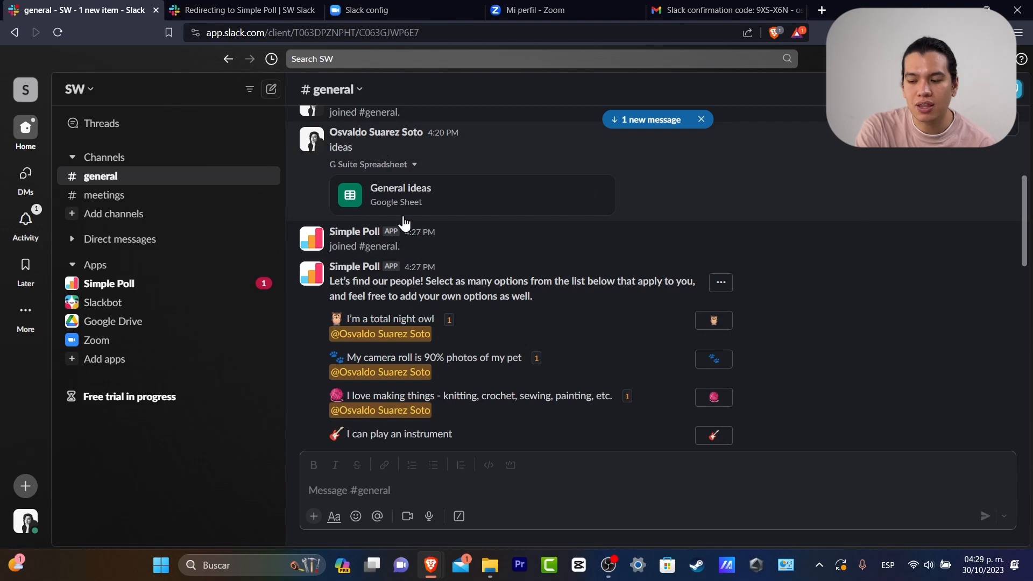
# - Look through the shortcuts and slash commands available for a message in the general channel
pyautogui.click(462, 522)
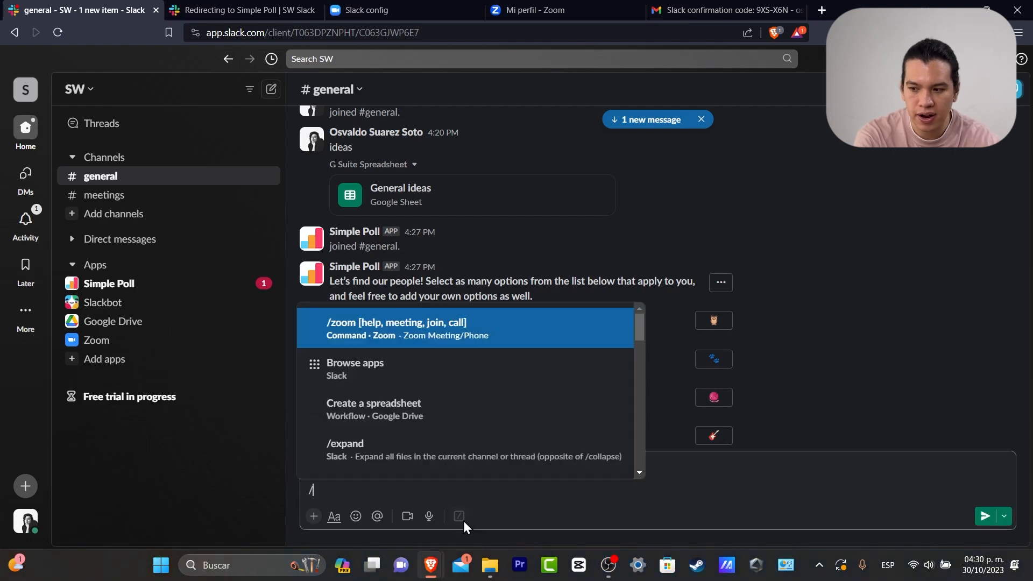
pyautogui.press('Down')
pyautogui.scroll(-3, 445, 420)
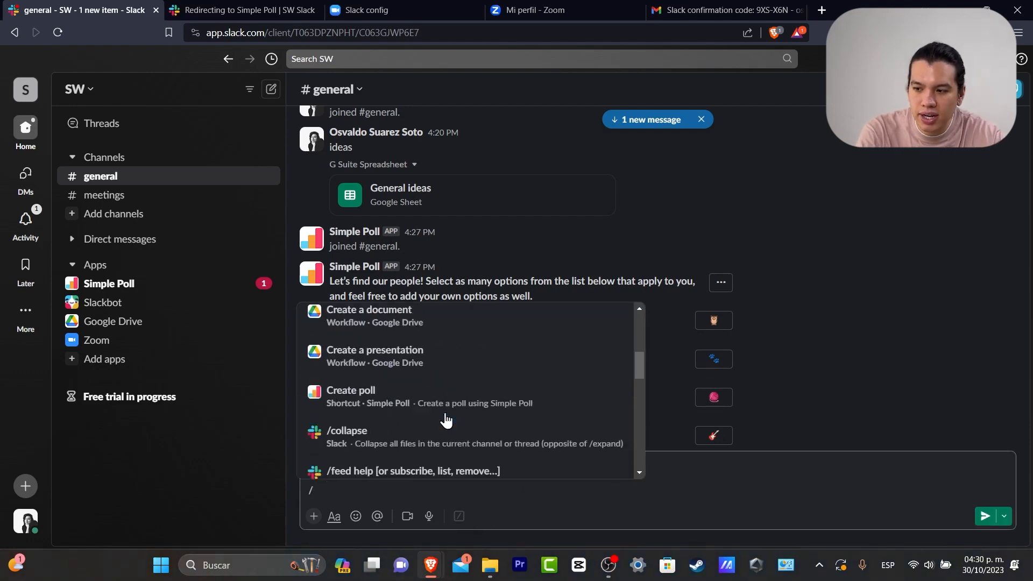
pyautogui.scroll(5, 445, 422)
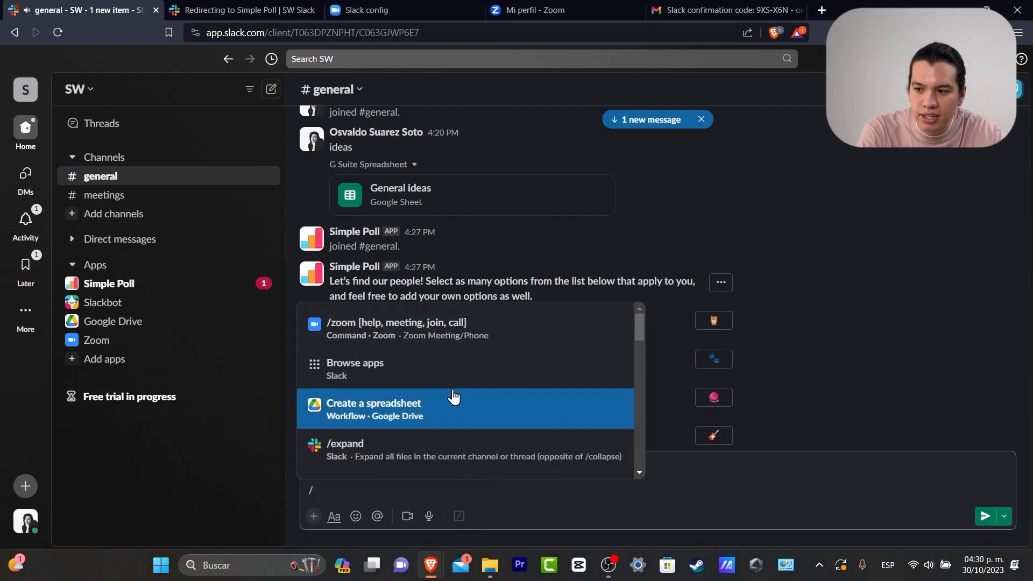
pyautogui.scroll(-5, 451, 396)
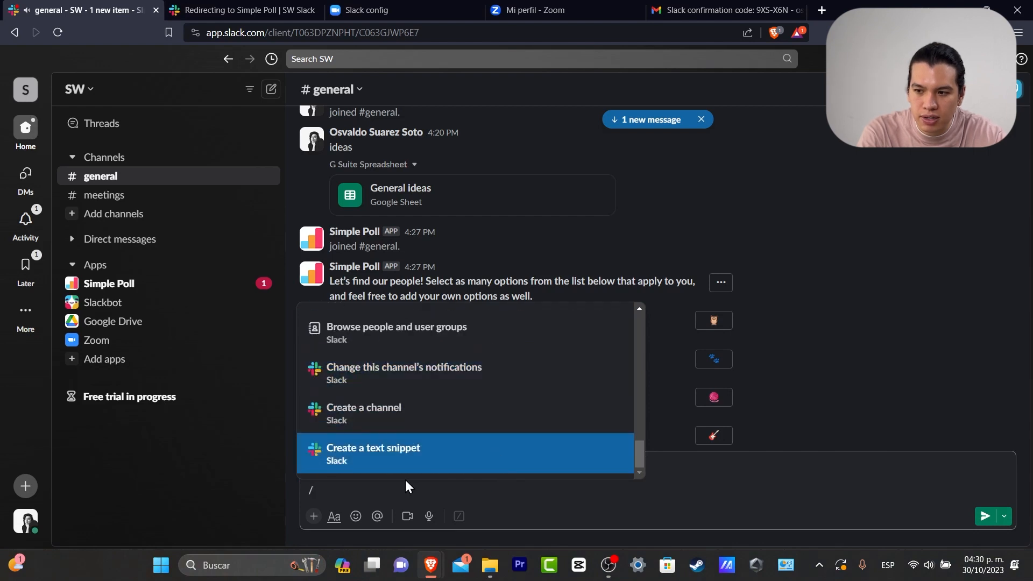
# - Filter the message shortcuts by "drive" and by "google drive"
pyautogui.write('drive')
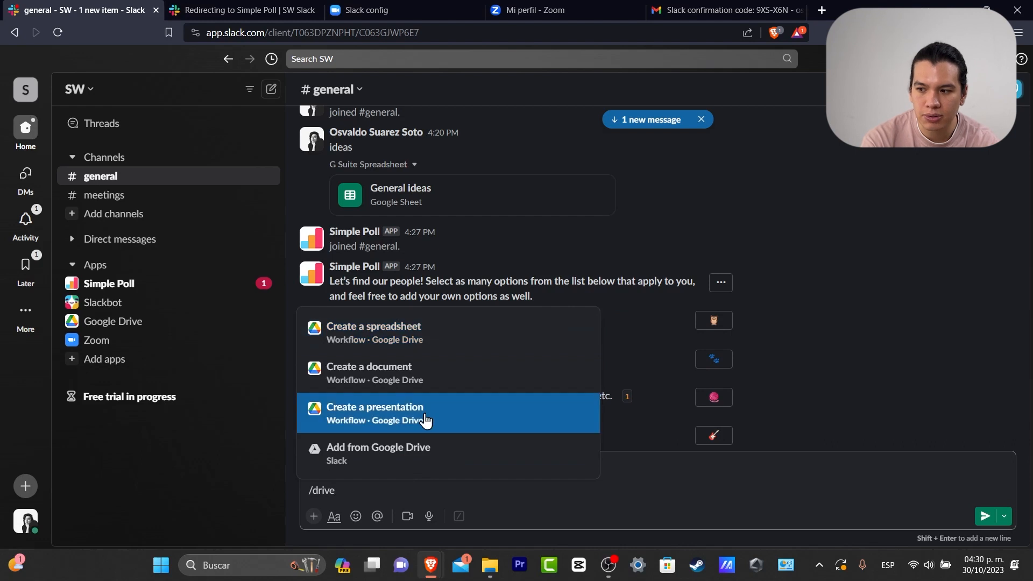
pyautogui.press('BackSpace')
pyautogui.press('BackSpace')
pyautogui.press('BackSpace')
pyautogui.press('BackSpace')
pyautogui.press('BackSpace')
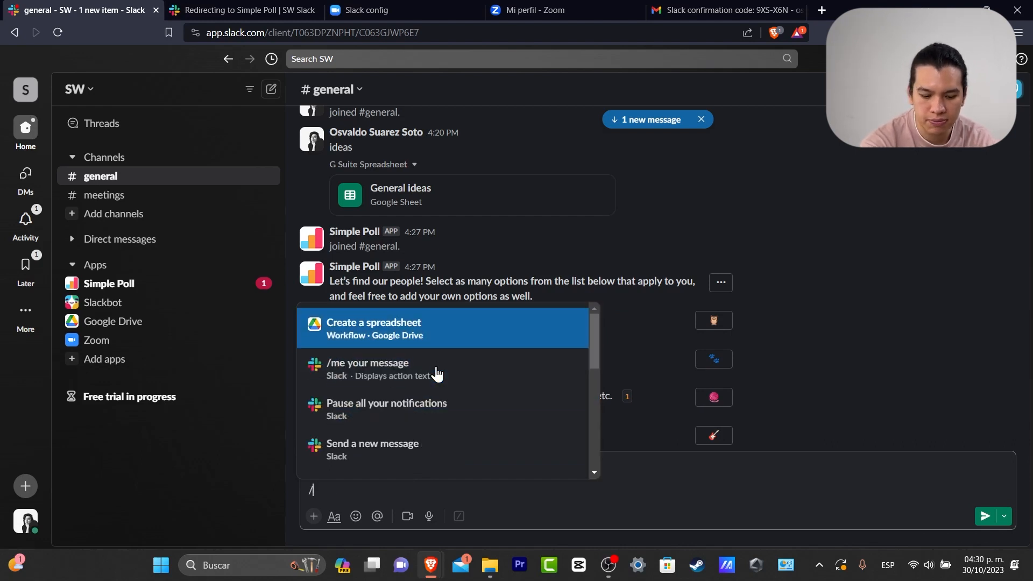
pyautogui.write('google drive')
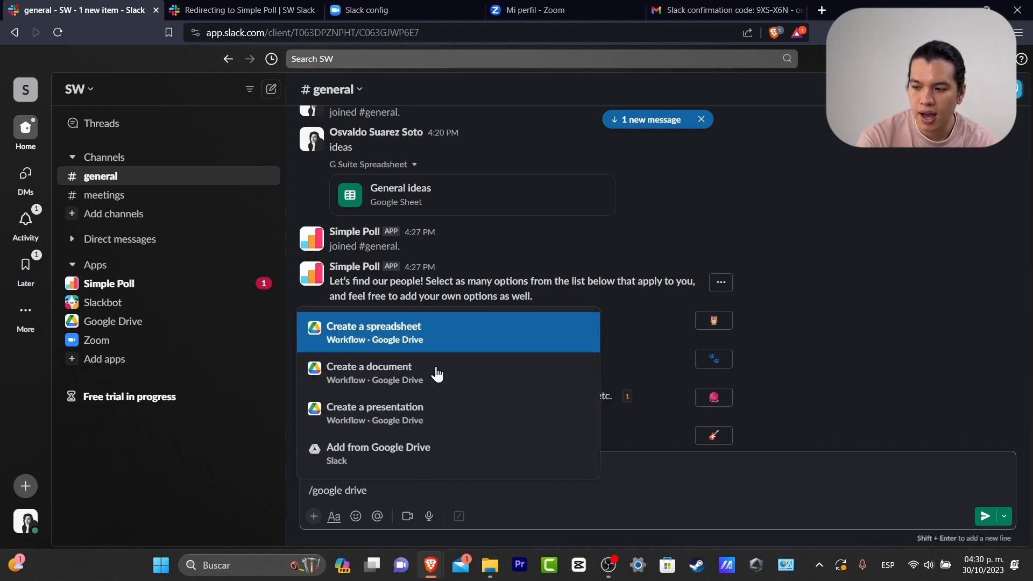
# - Attach the TECH EXPRESS 2023 spreadsheet from Google Drive and send it to the general channel
pyautogui.click(407, 456)
pyautogui.moveTo(191, 16); pyautogui.dragTo(692, 57)
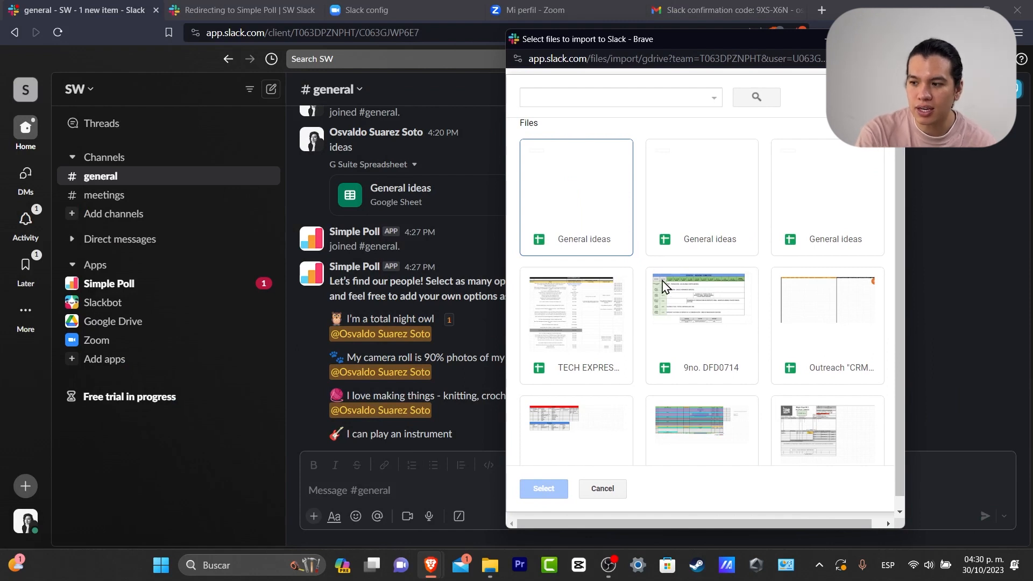
pyautogui.click(575, 331)
pyautogui.click(545, 488)
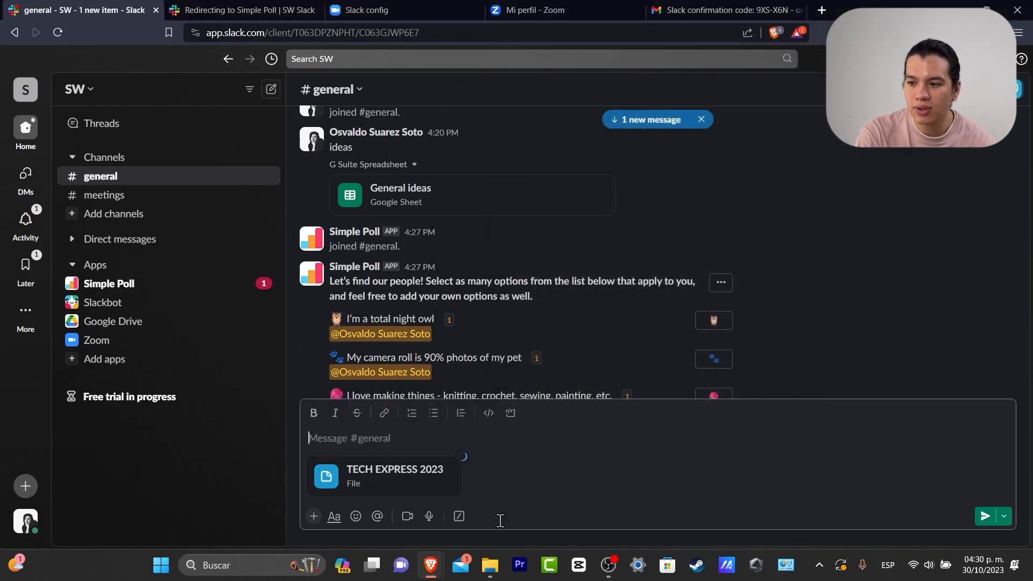
pyautogui.press('Return')
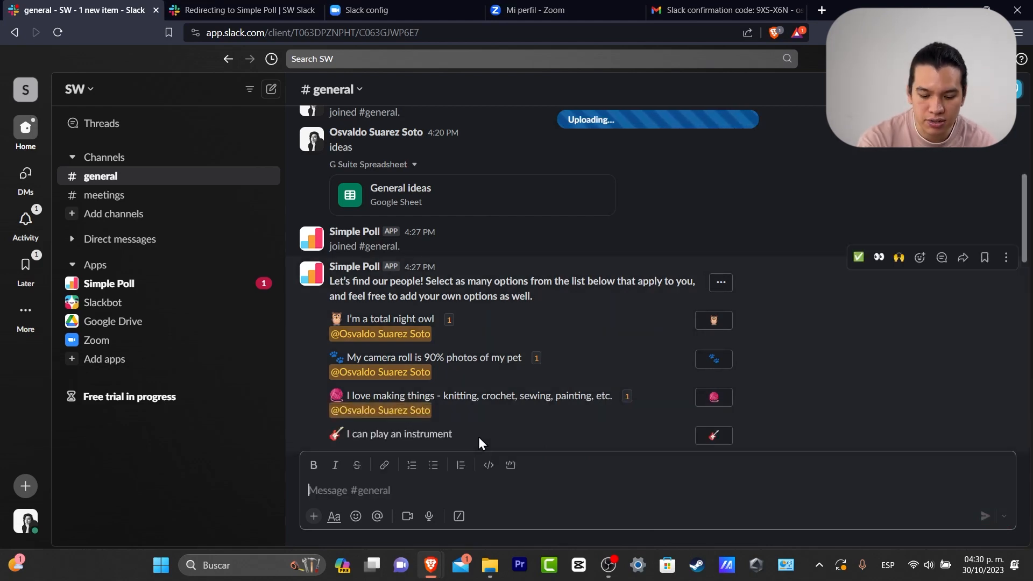
pyautogui.write('/')
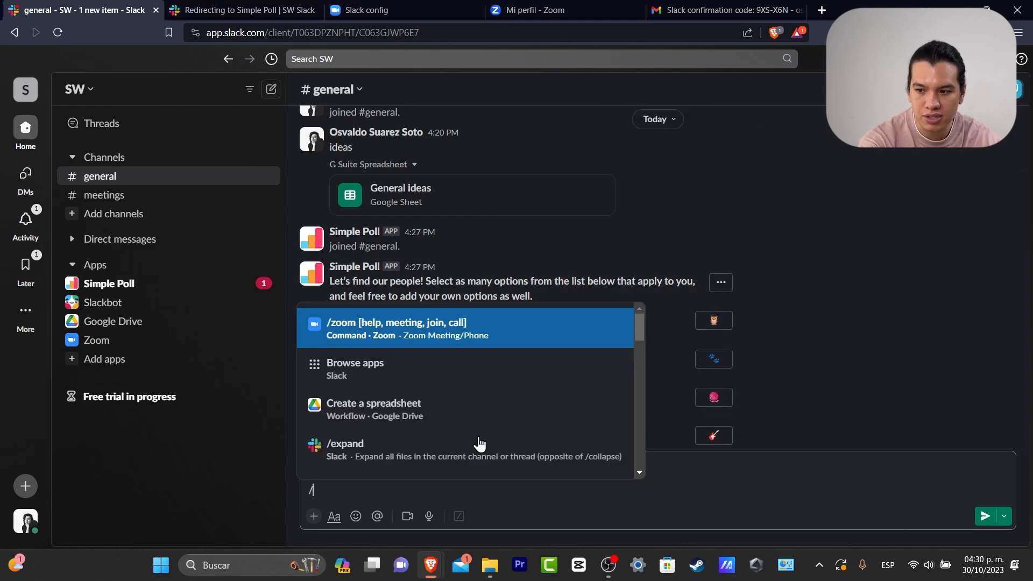
pyautogui.write('zoom')
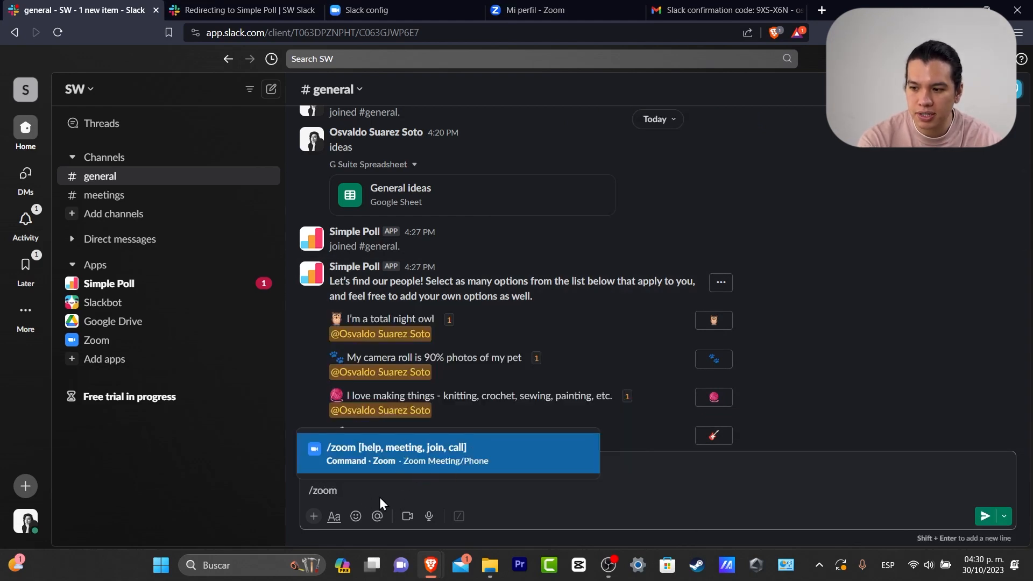
pyautogui.click(354, 488)
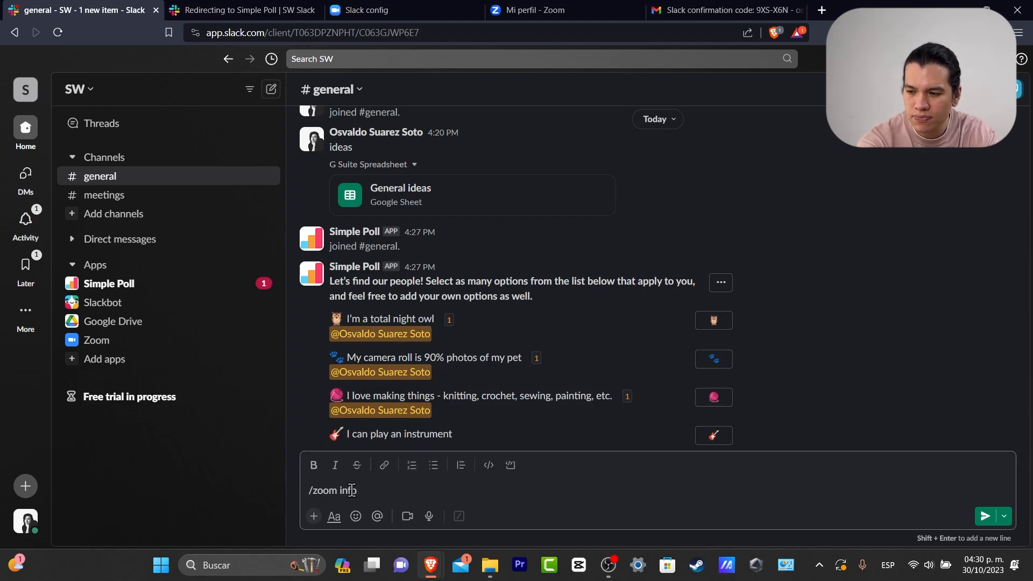
pyautogui.press('BackSpace')
pyautogui.press('BackSpace')
pyautogui.press('BackSpace')
pyautogui.press('BackSpace')
pyautogui.press('BackSpace')
pyautogui.press('BackSpace')
pyautogui.press('BackSpace')
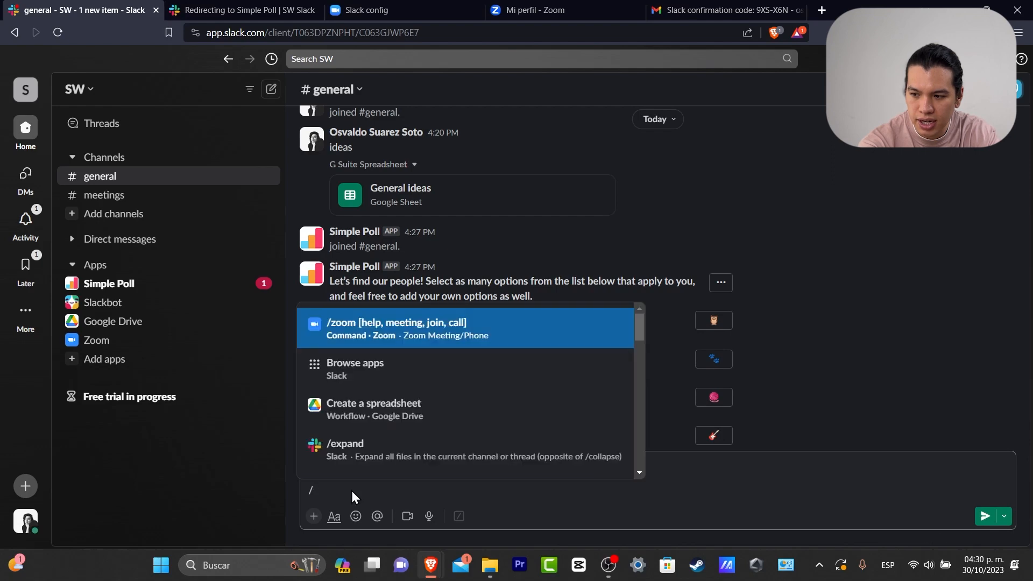
# - Browse the recommended apps, open Zoom's App Directory page and return to the app list
pyautogui.click(389, 355)
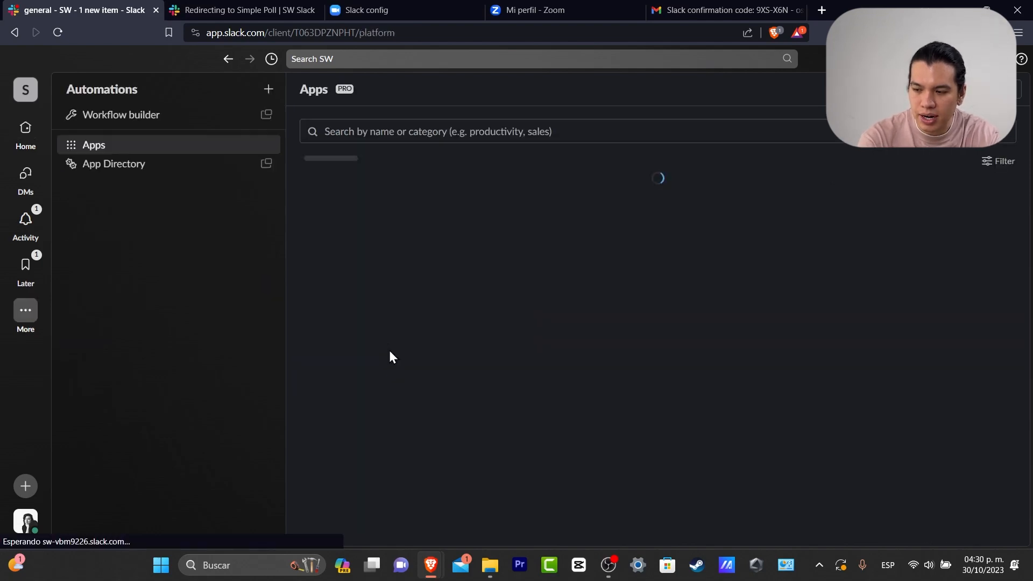
pyautogui.scroll(-4, 484, 419)
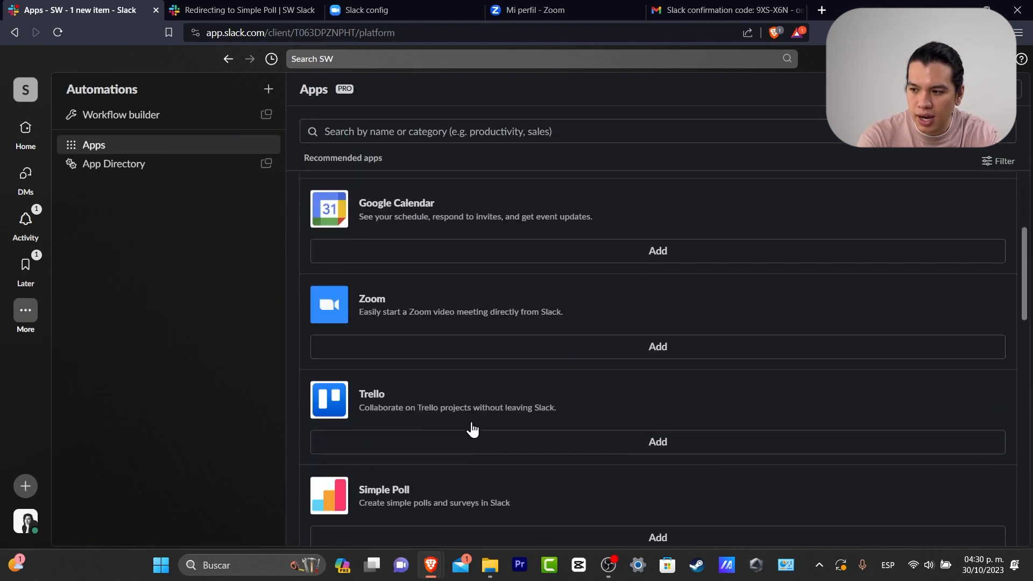
pyautogui.click(382, 315)
pyautogui.click(49, 9)
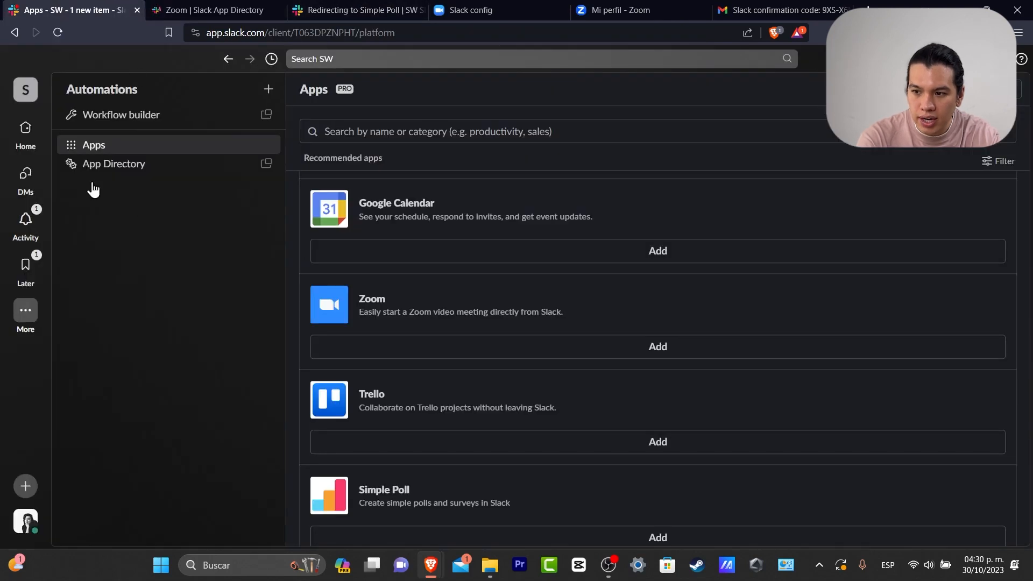
# - Open the Zoom app's messages and examine its list of available /zoom commands
pyautogui.click(23, 132)
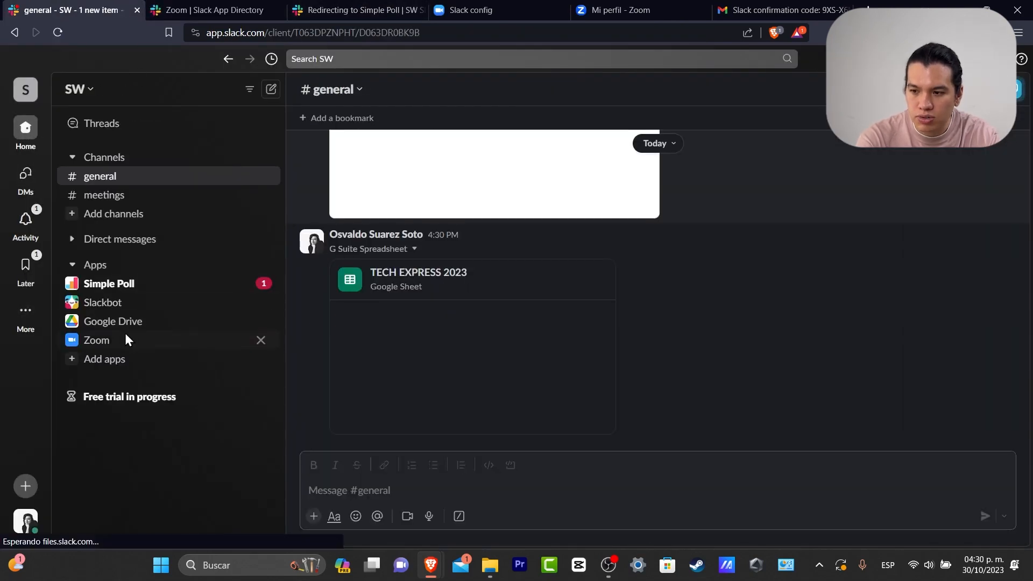
pyautogui.click(127, 339)
pyautogui.moveTo(457, 375); pyautogui.dragTo(351, 272)
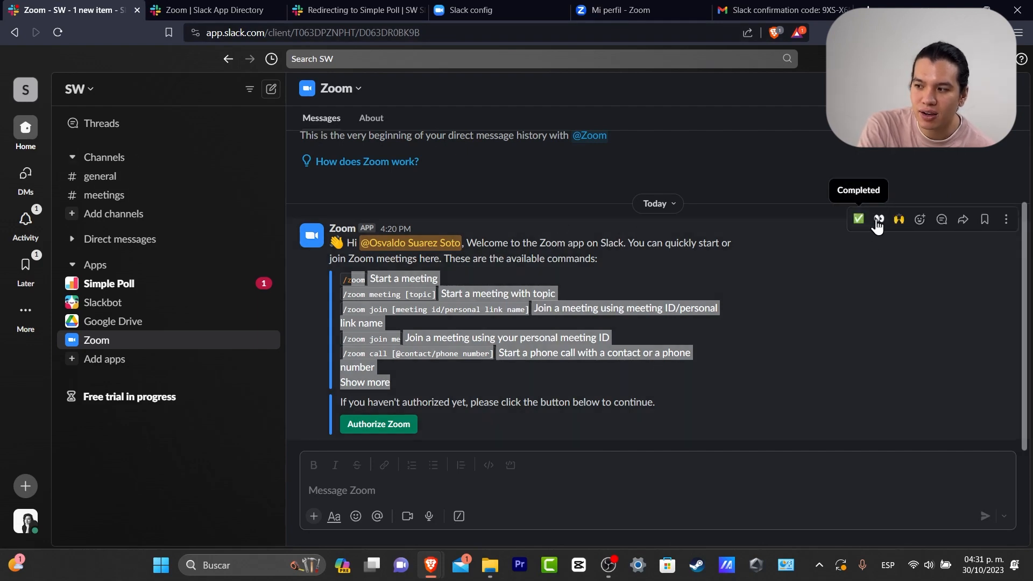
# - React to Zoom's welcome message with the check mark (Completed) and eyes (Taking a look) emojis
pyautogui.click(859, 221)
pyautogui.click(879, 198)
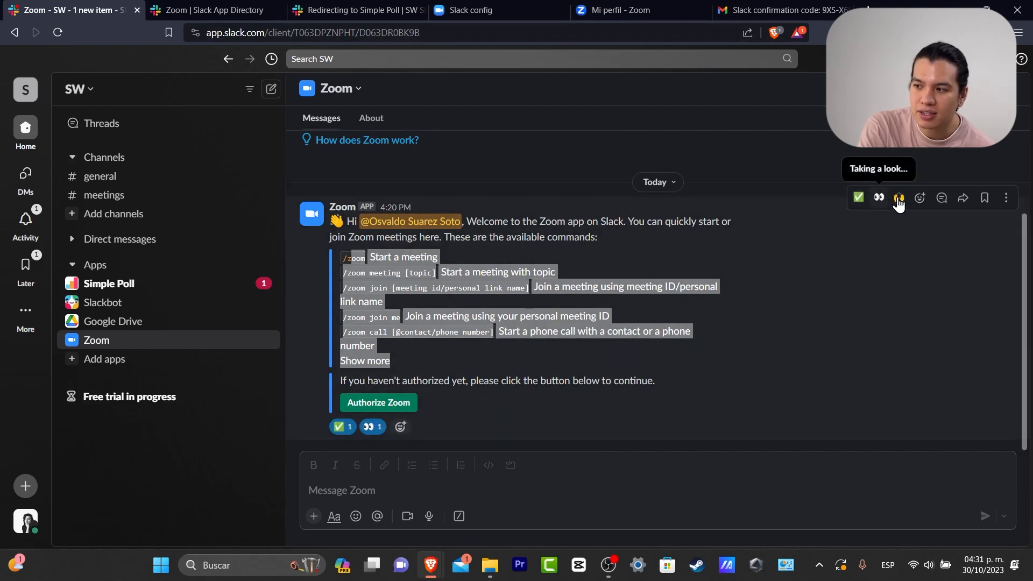
pyautogui.click(919, 199)
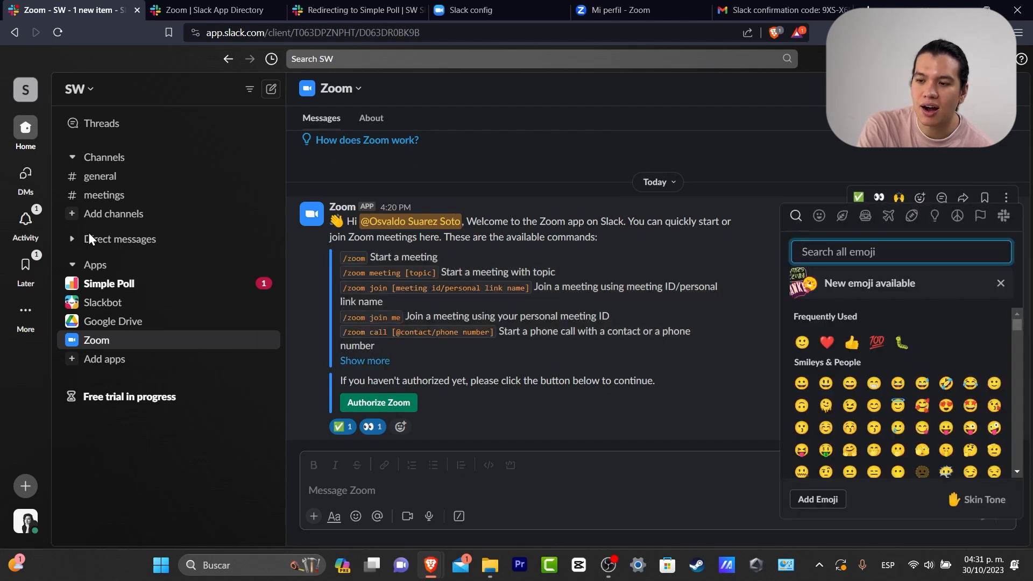
pyautogui.press('Escape')
# - Review the latest posts in the general channel and the meetings channel
pyautogui.click(128, 159)
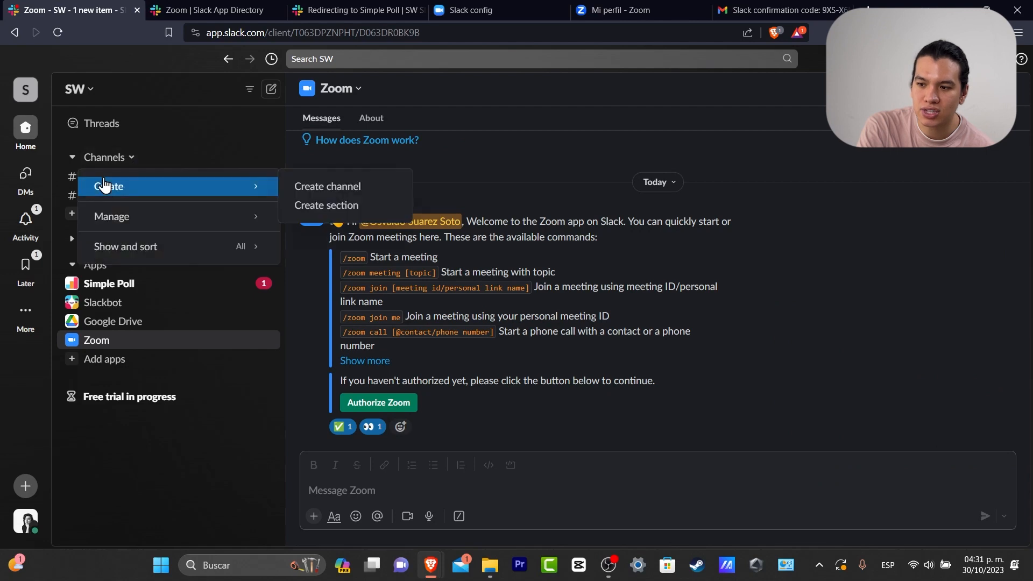
pyautogui.click(104, 157)
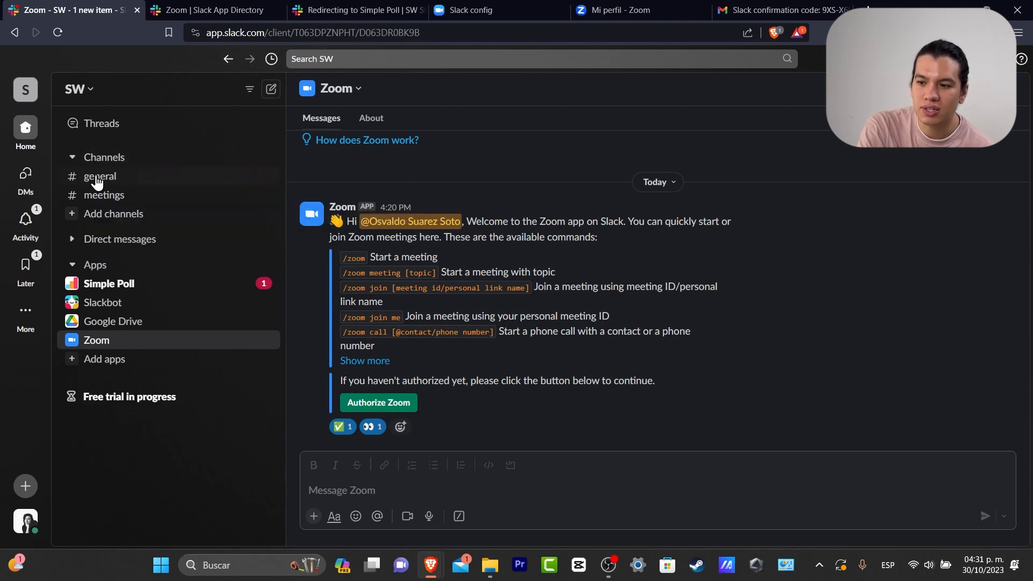
pyautogui.click(97, 179)
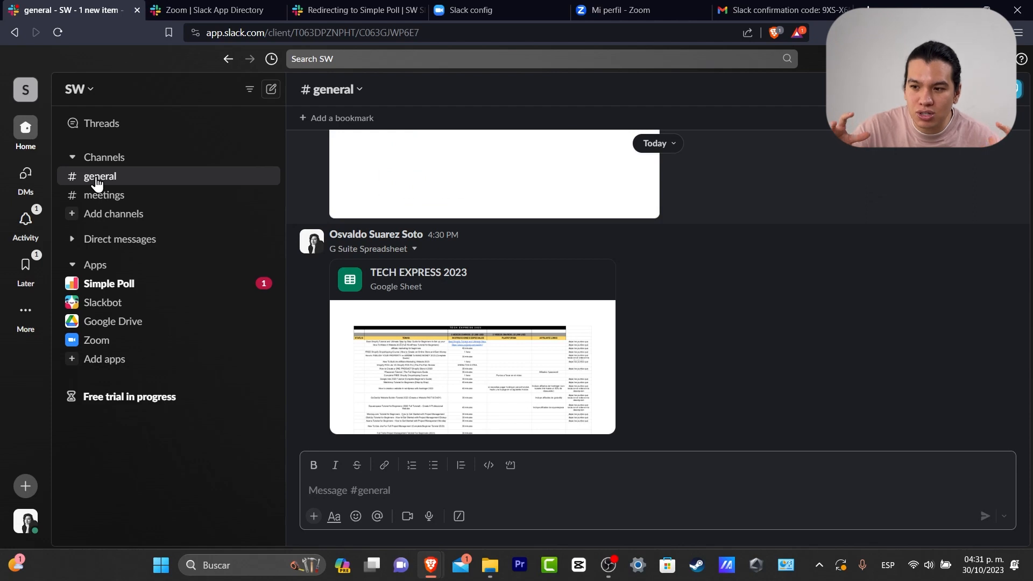
pyautogui.click(160, 197)
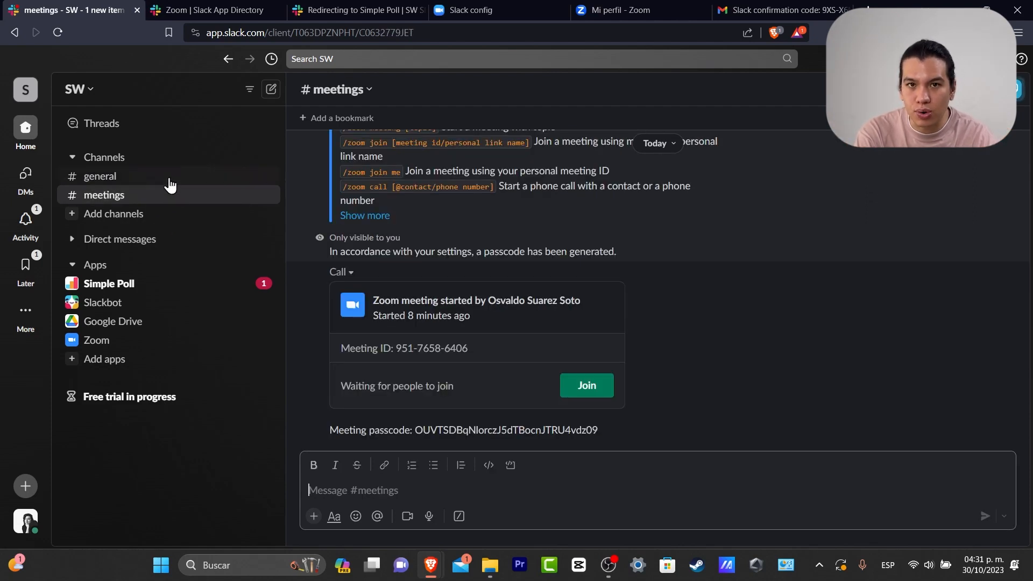